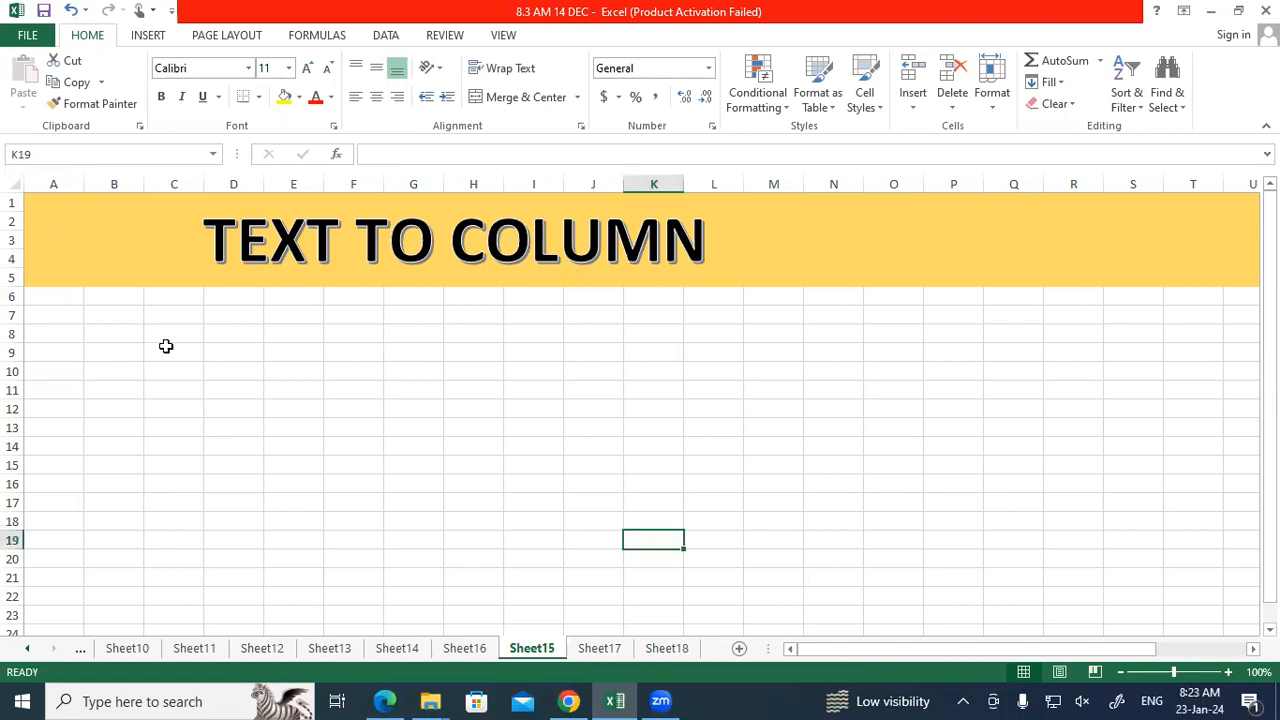
Enter HINDI in cell E8.
left_click(288, 333)
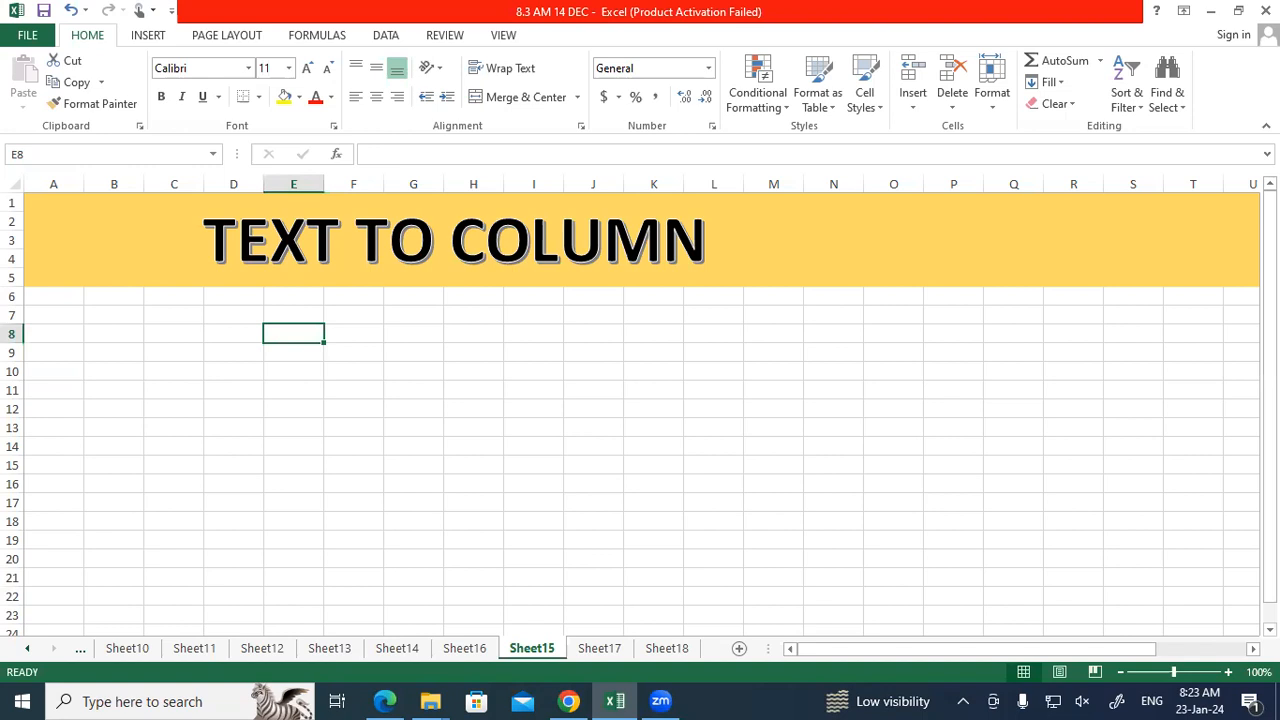
type("HINDI")
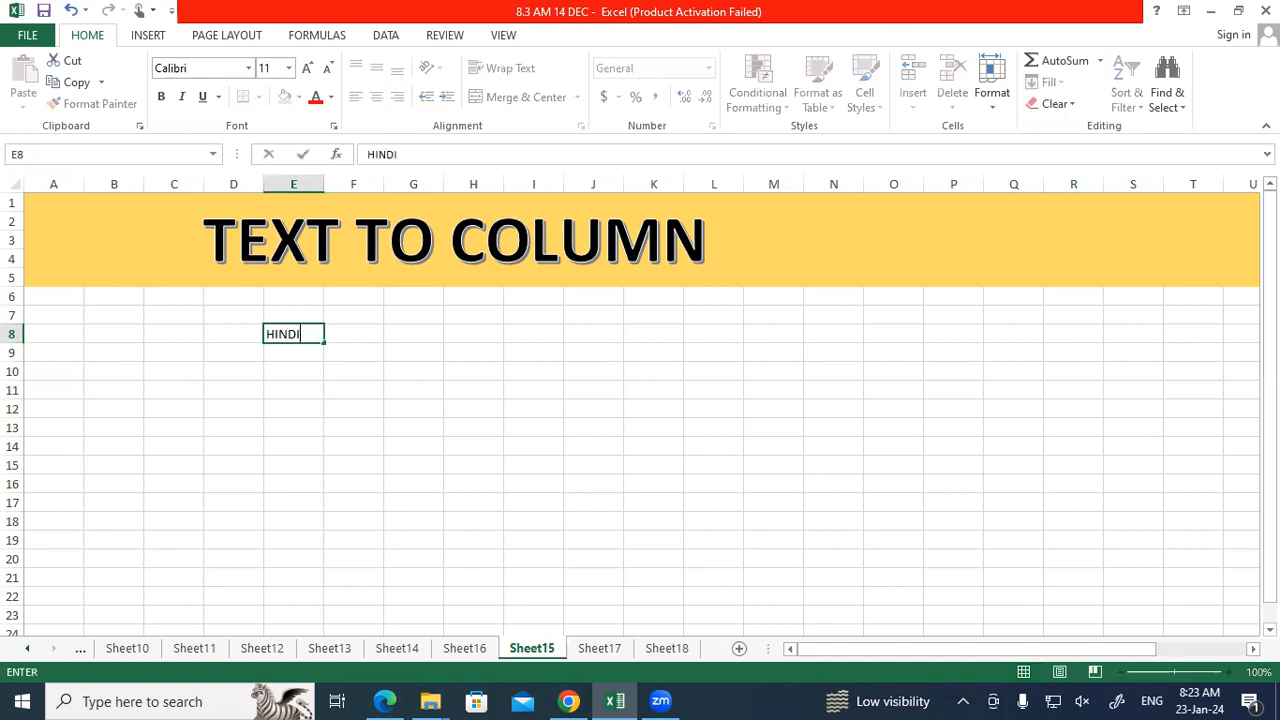
key("Tab")
type("E")
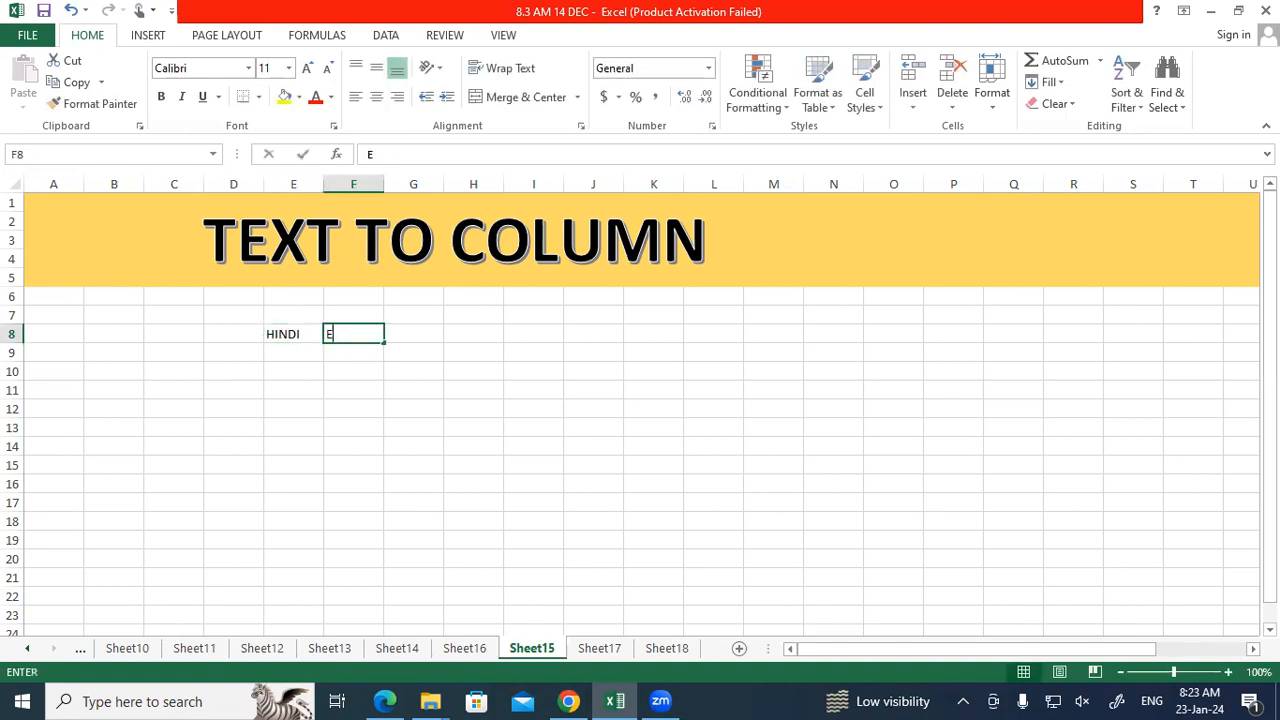
type("NG")
key("BackSpace")
key("BackSpace")
key("BackSpace")
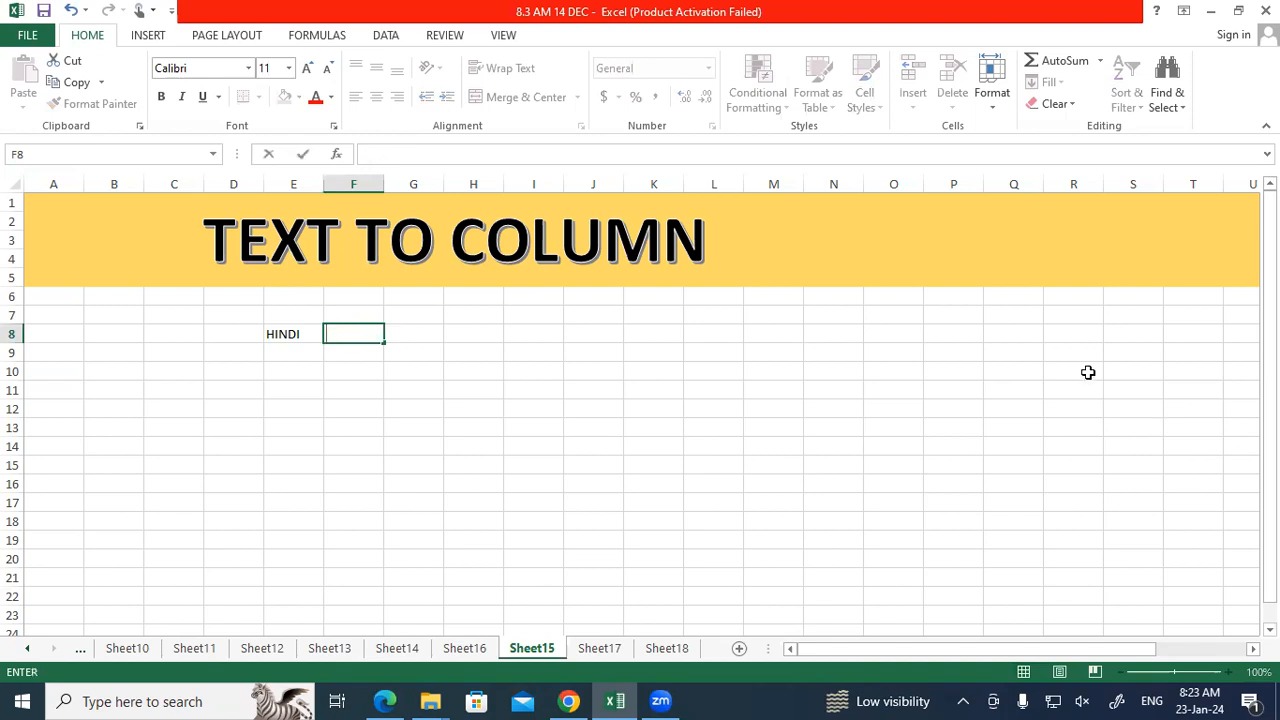
Extend the text in cell E8 to read HINDI ENGLISH MATHS SCIENCE SST ART.
double_click(300, 333)
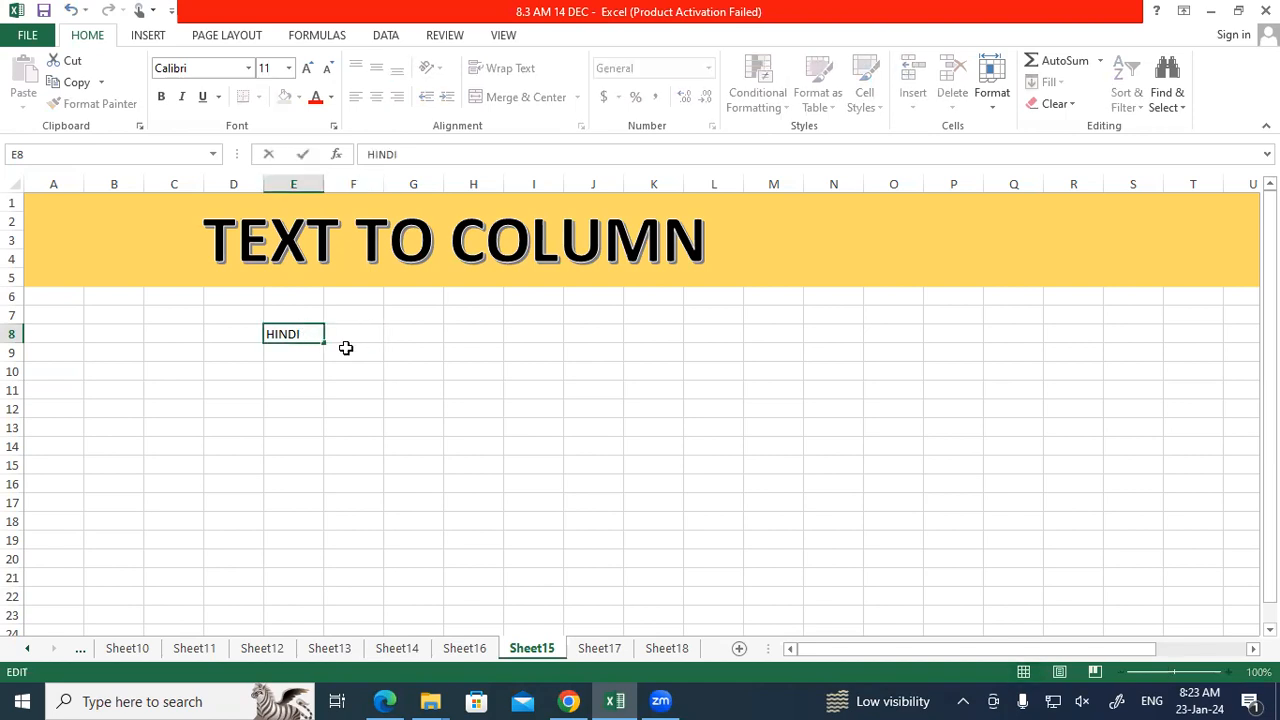
type("ENGLISH ")
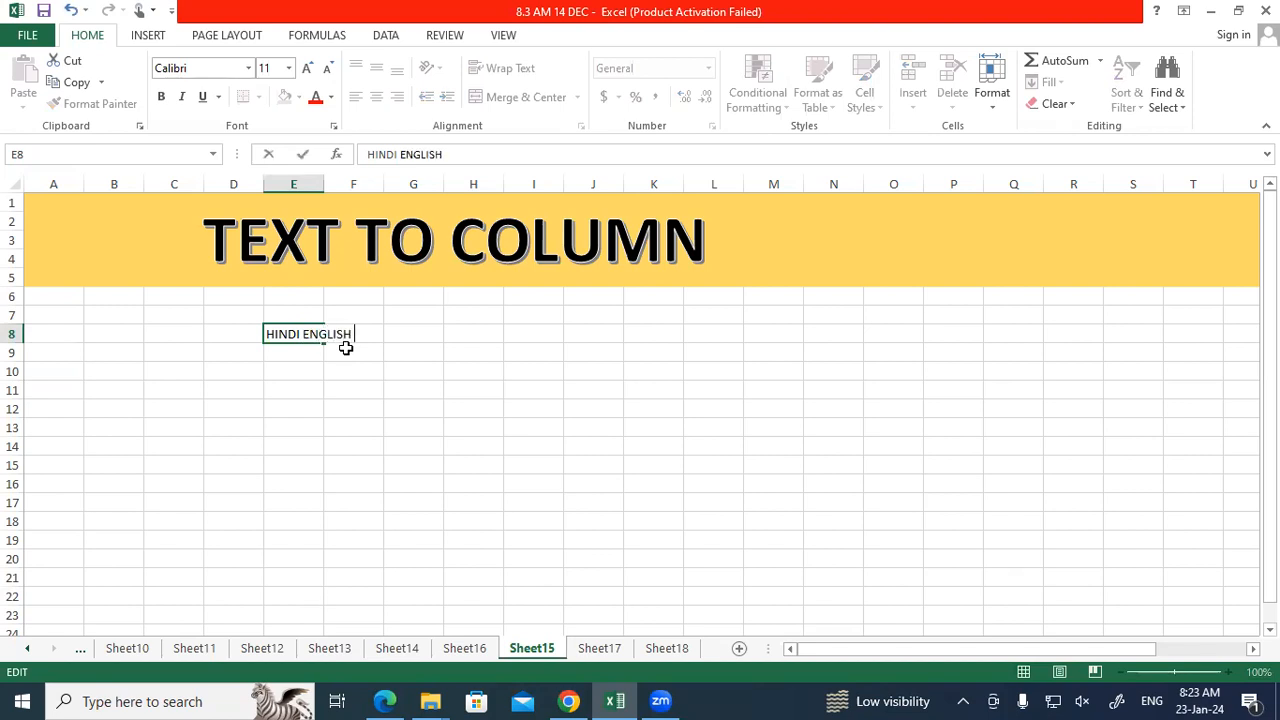
type("MATHS SCIENCE")
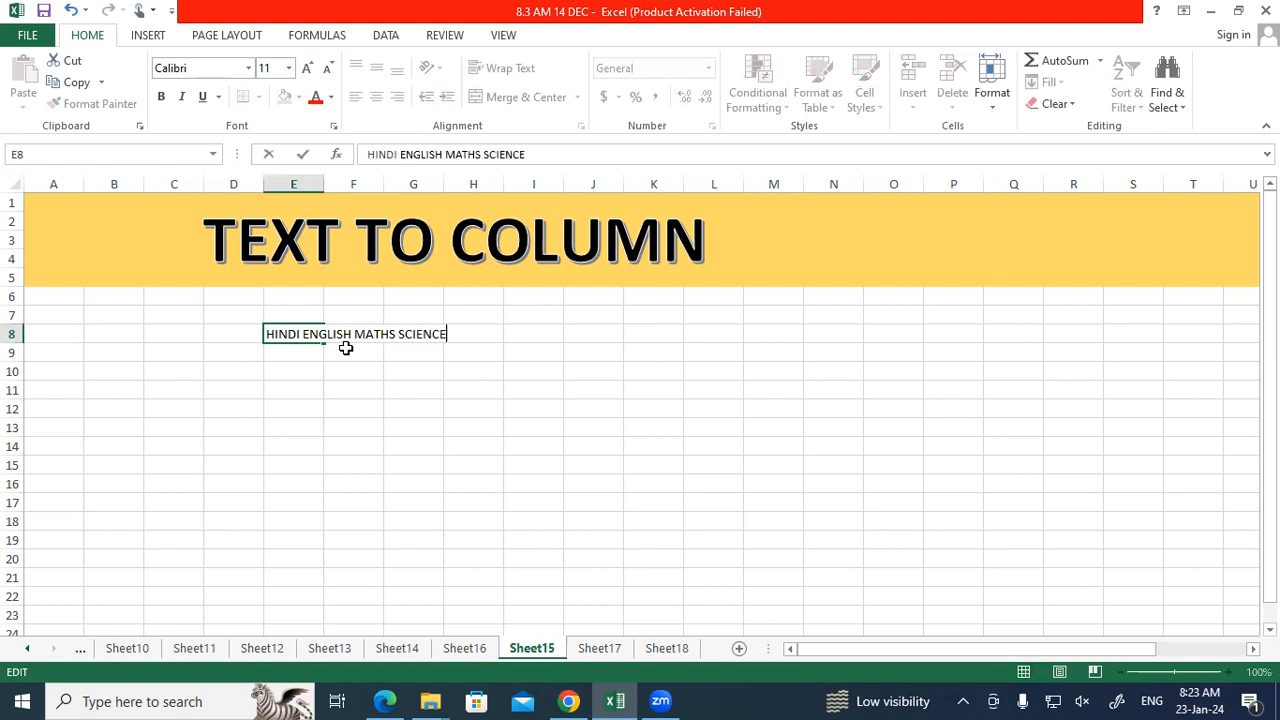
type(" SST ART")
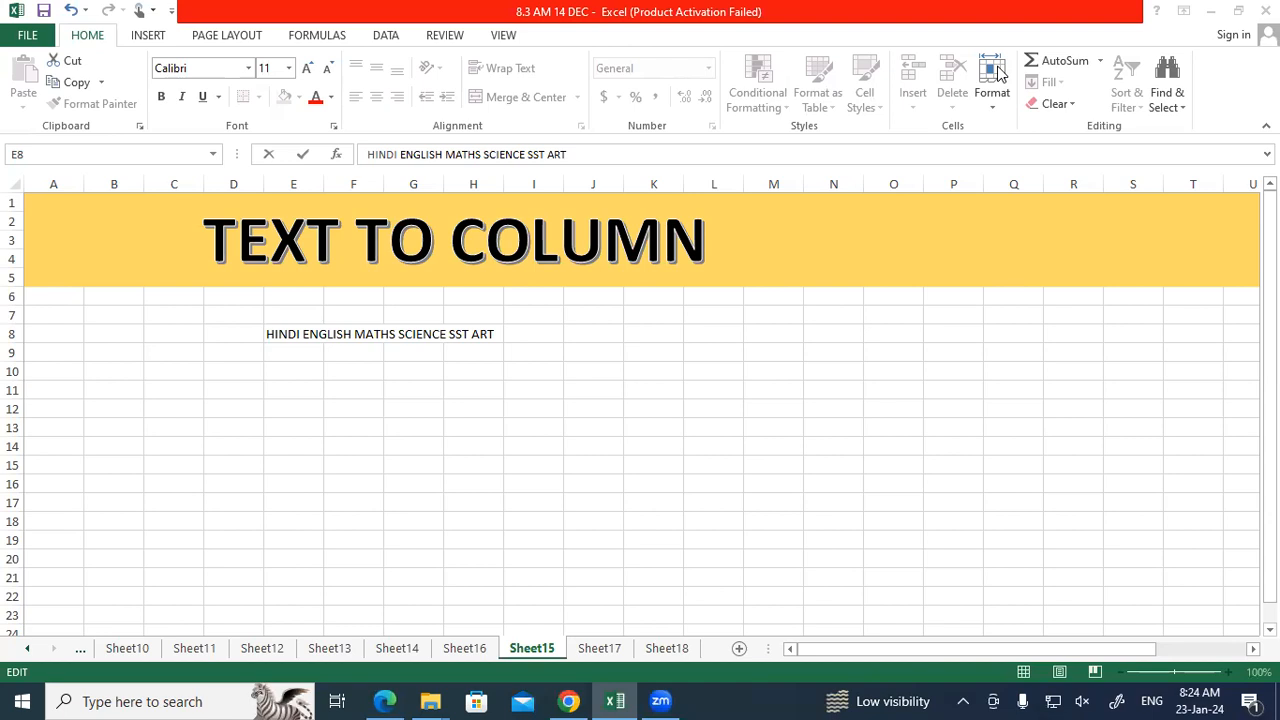
left_click(547, 368)
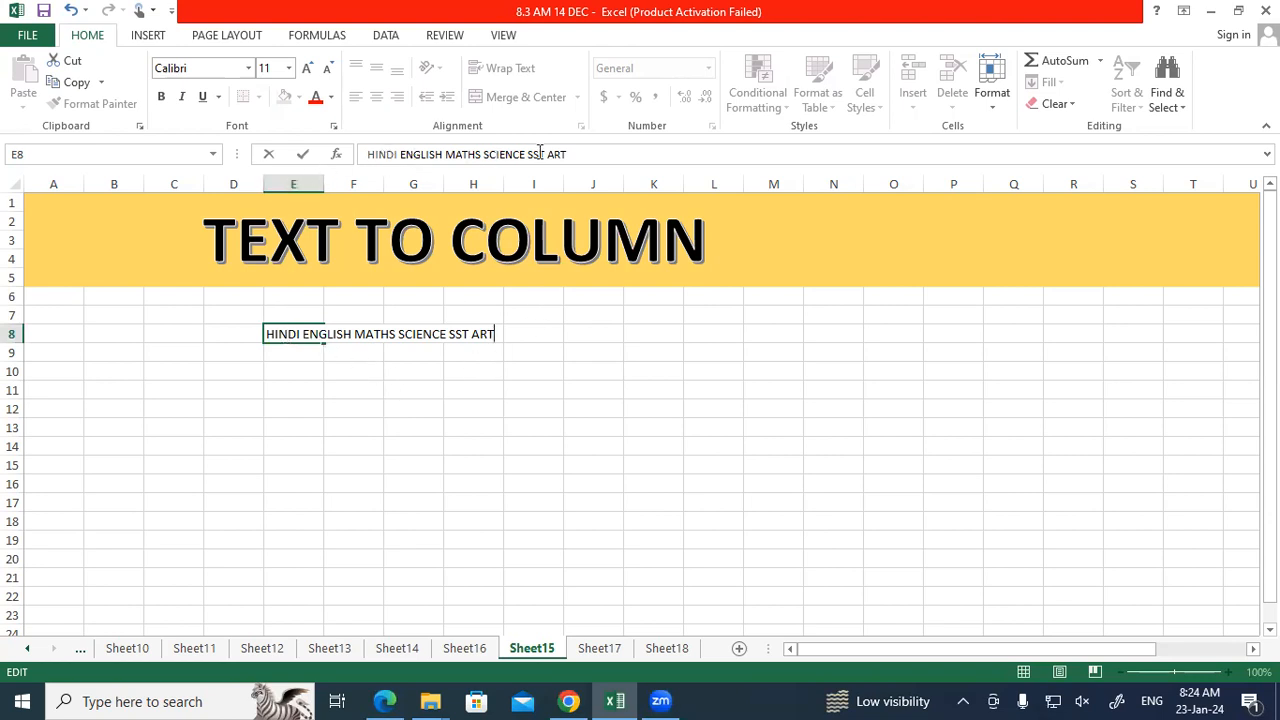
left_click(546, 424)
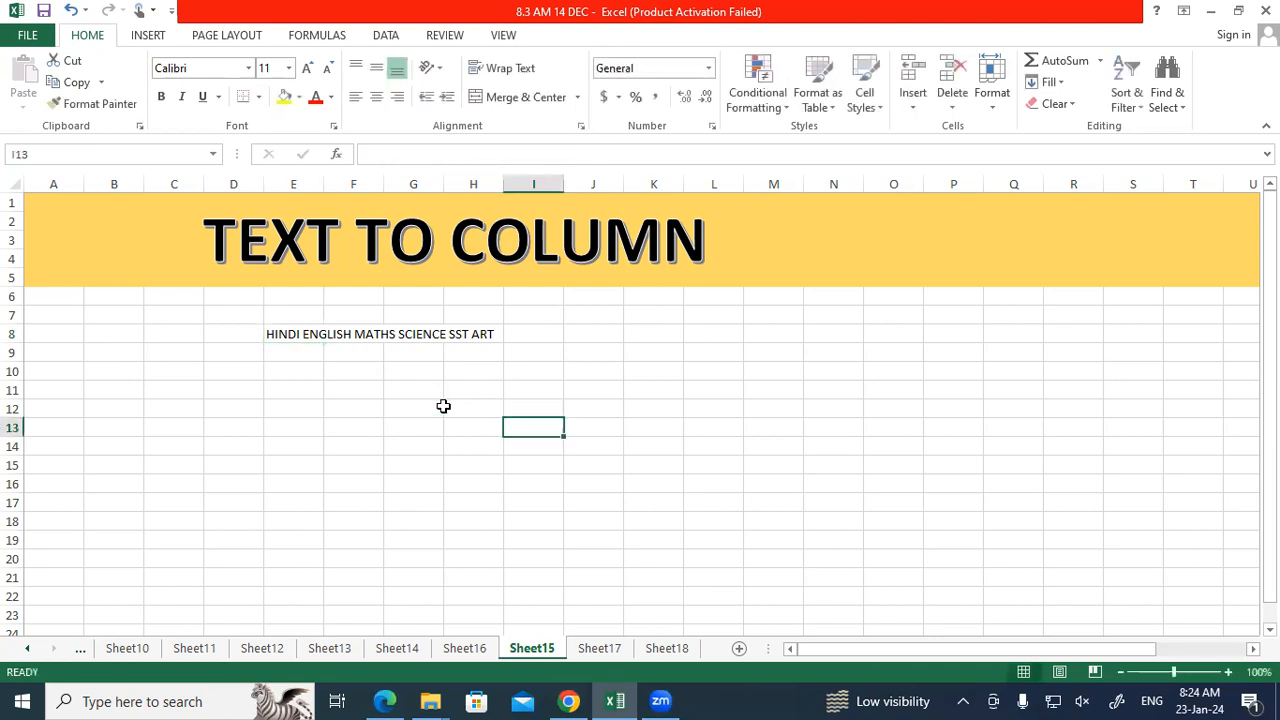
Check cells E8 through H8 individually to find which cell actually holds the subject text.
left_click(351, 329)
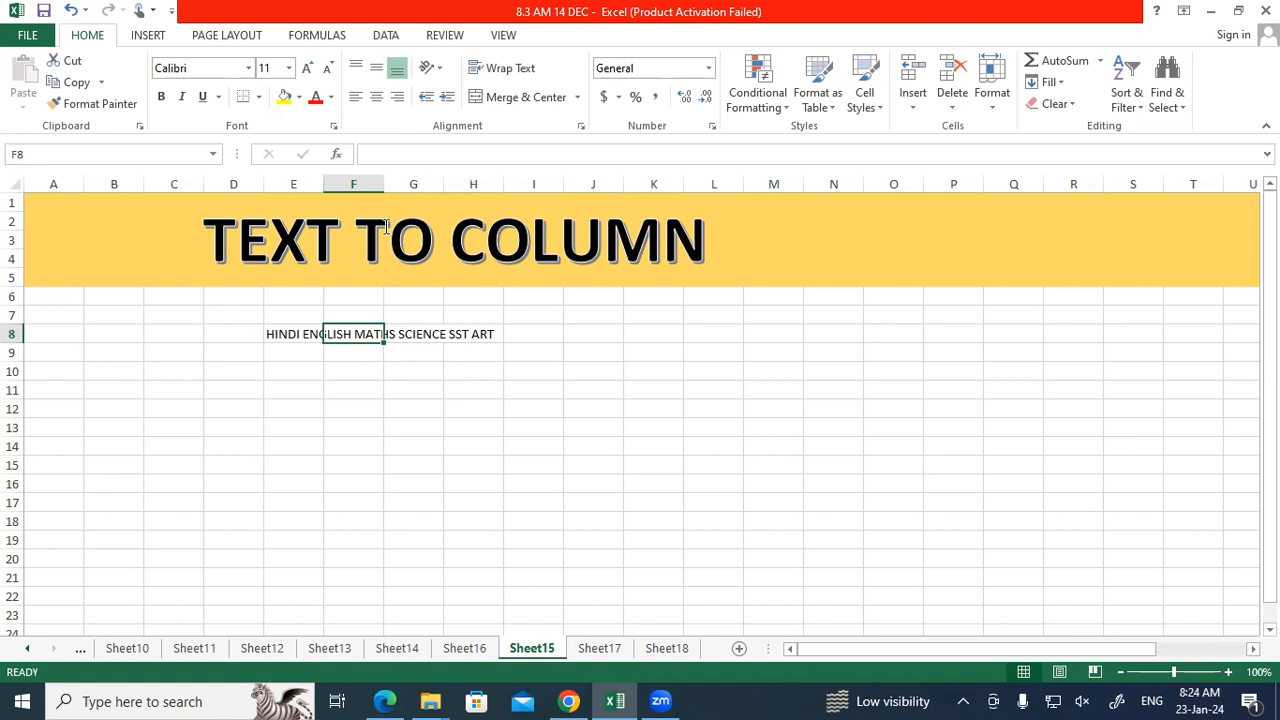
left_click(292, 334)
left_click(358, 334)
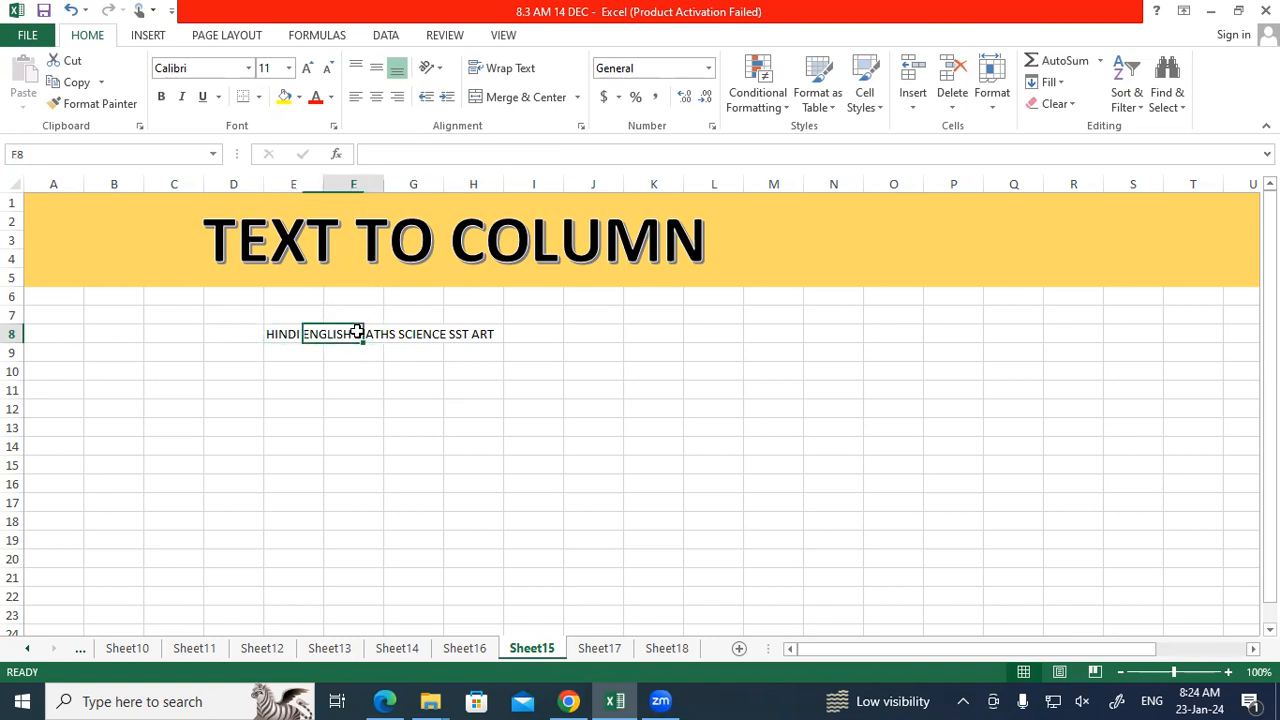
left_click(403, 334)
left_click(484, 333)
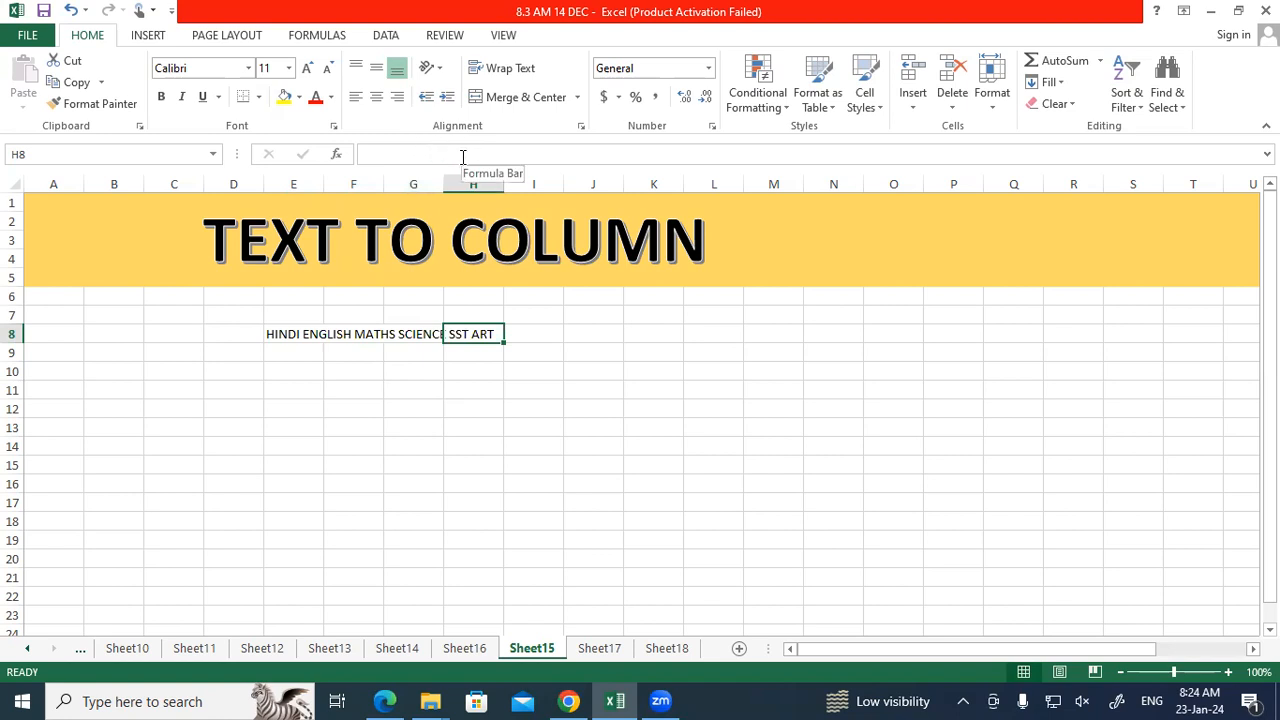
left_click(276, 332)
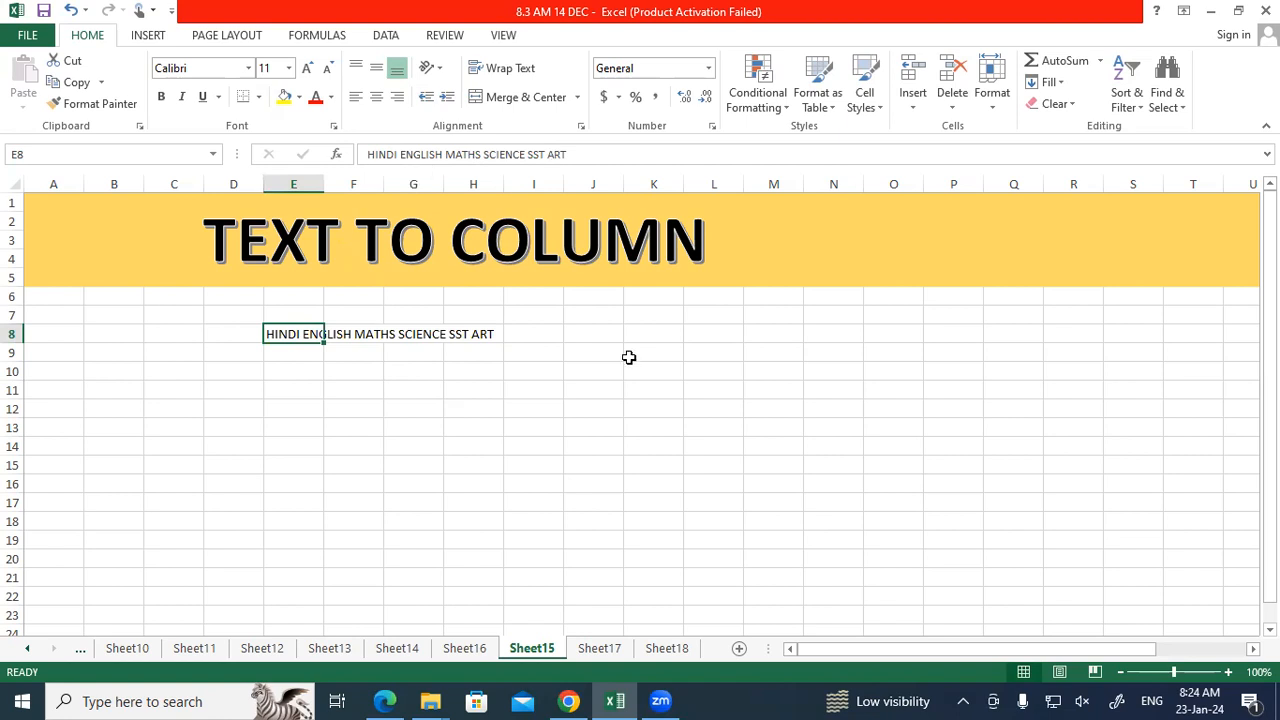
left_click(700, 488)
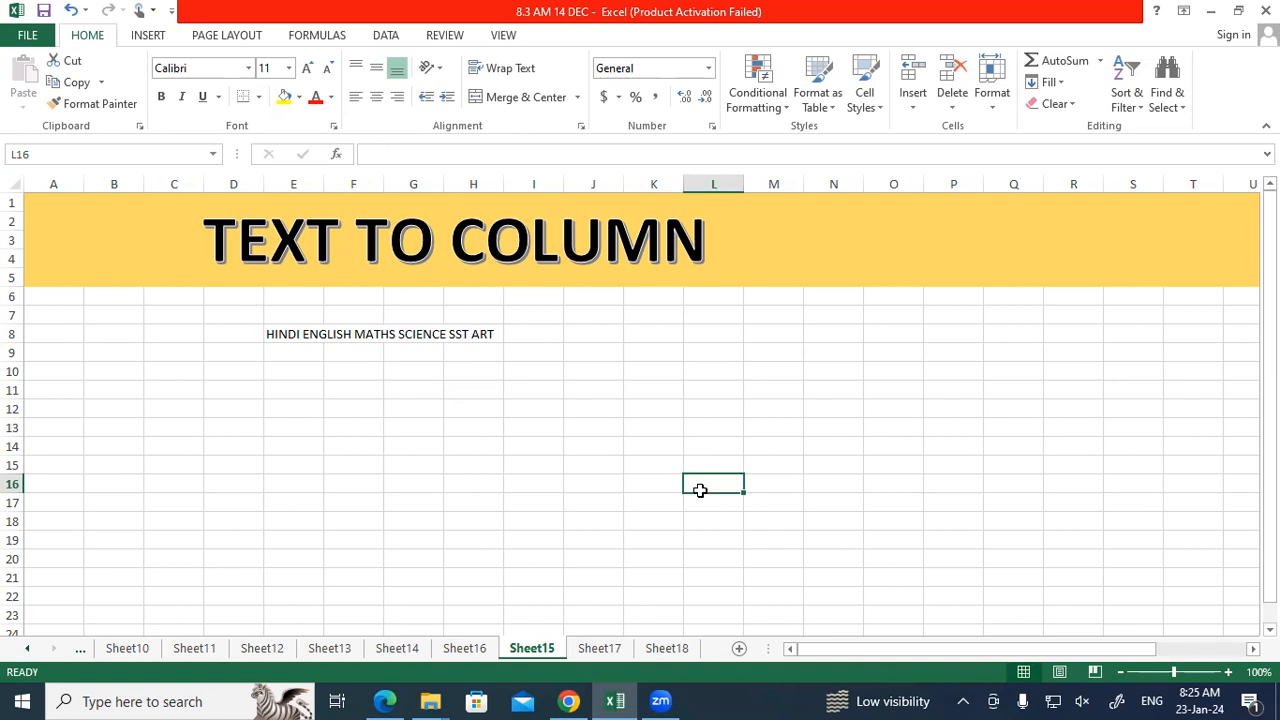
Start Text to Columns on cell E8, choose the Delimited data type, and advance to the delimiter settings.
left_click(304, 334)
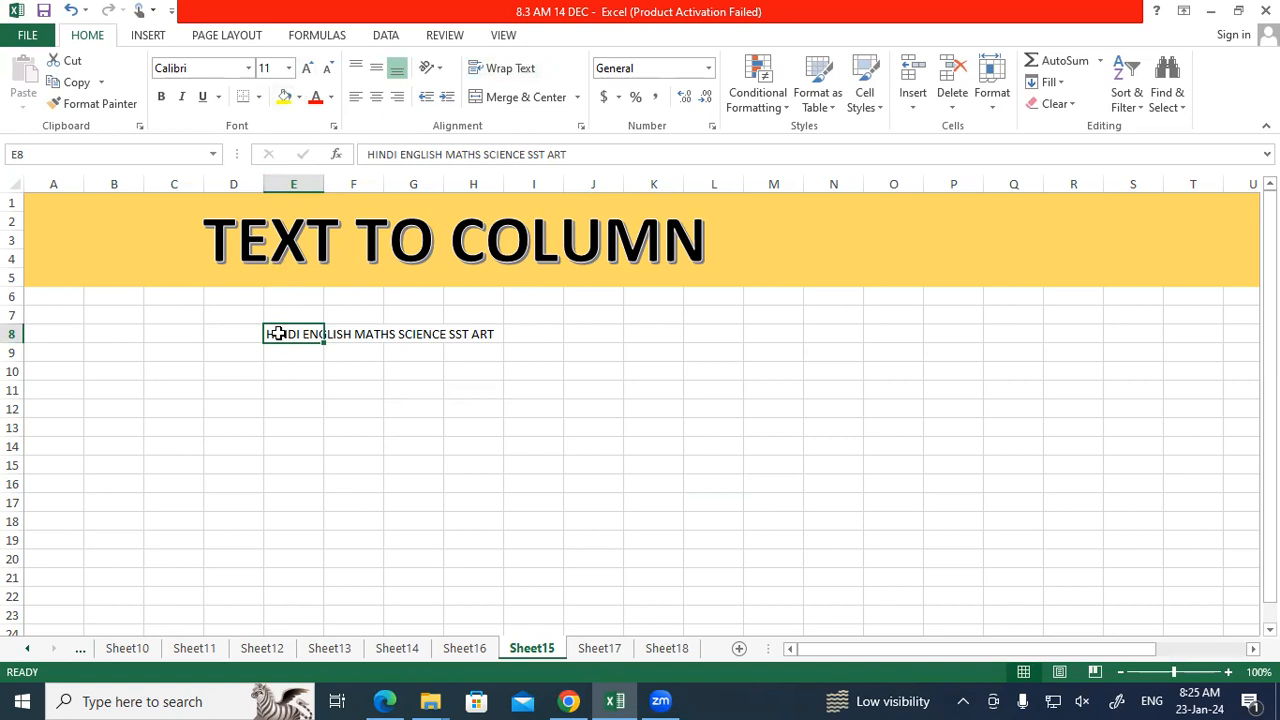
left_click(385, 37)
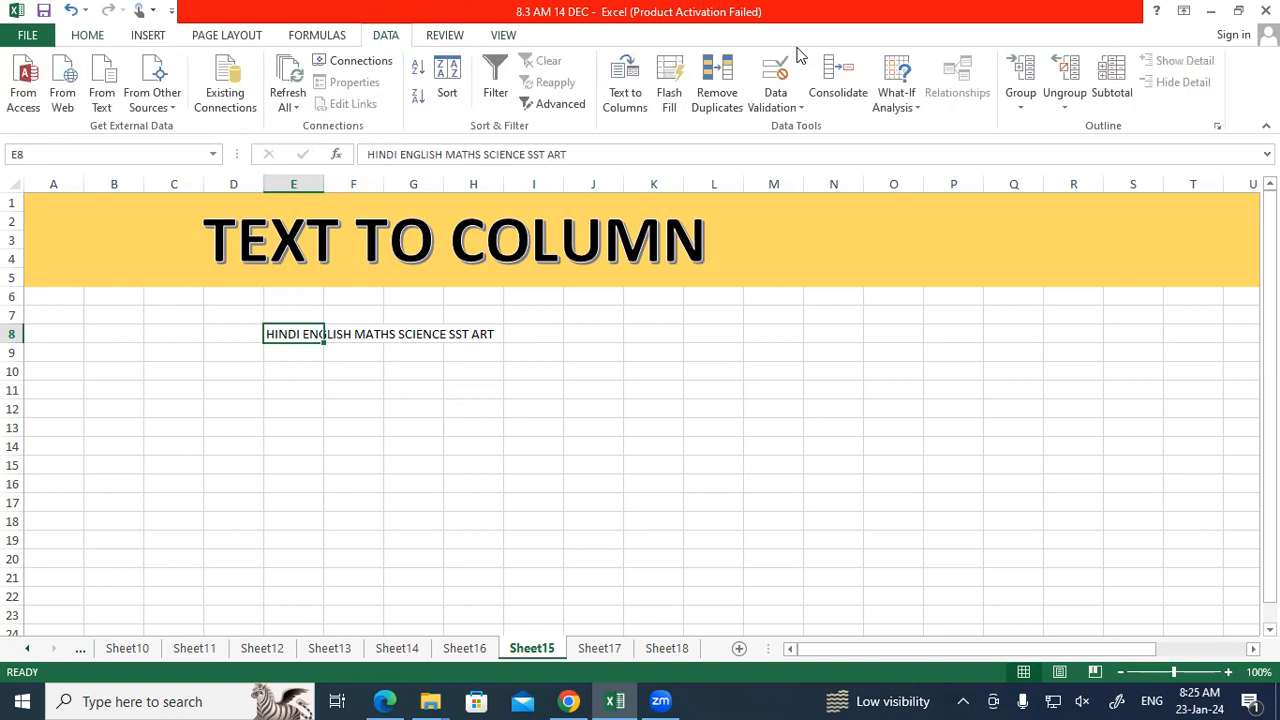
left_click(618, 80)
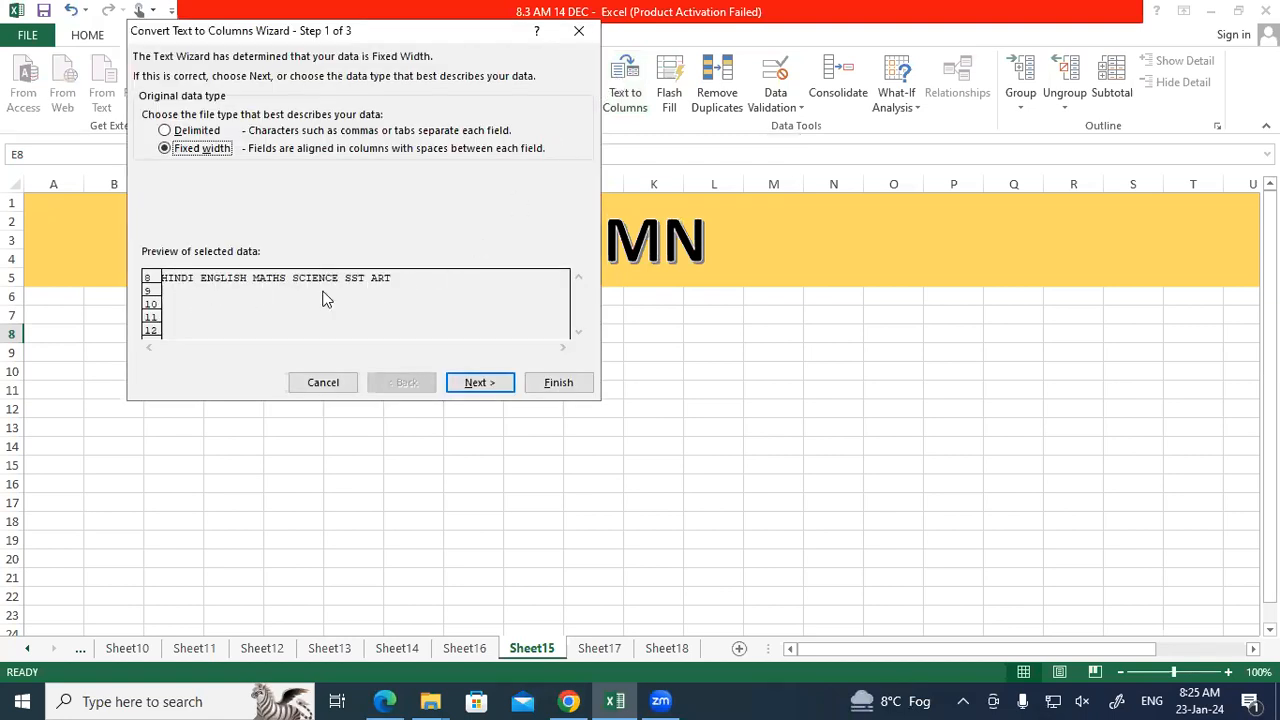
left_click(173, 134)
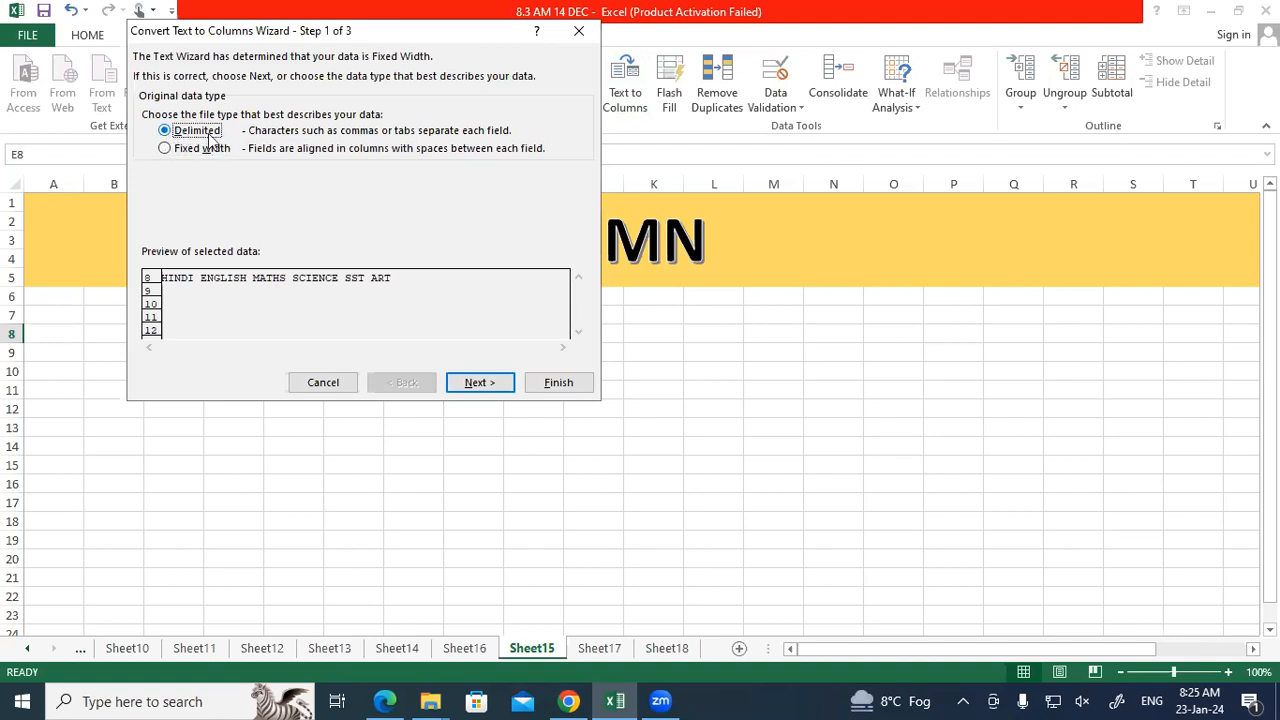
left_click(495, 384)
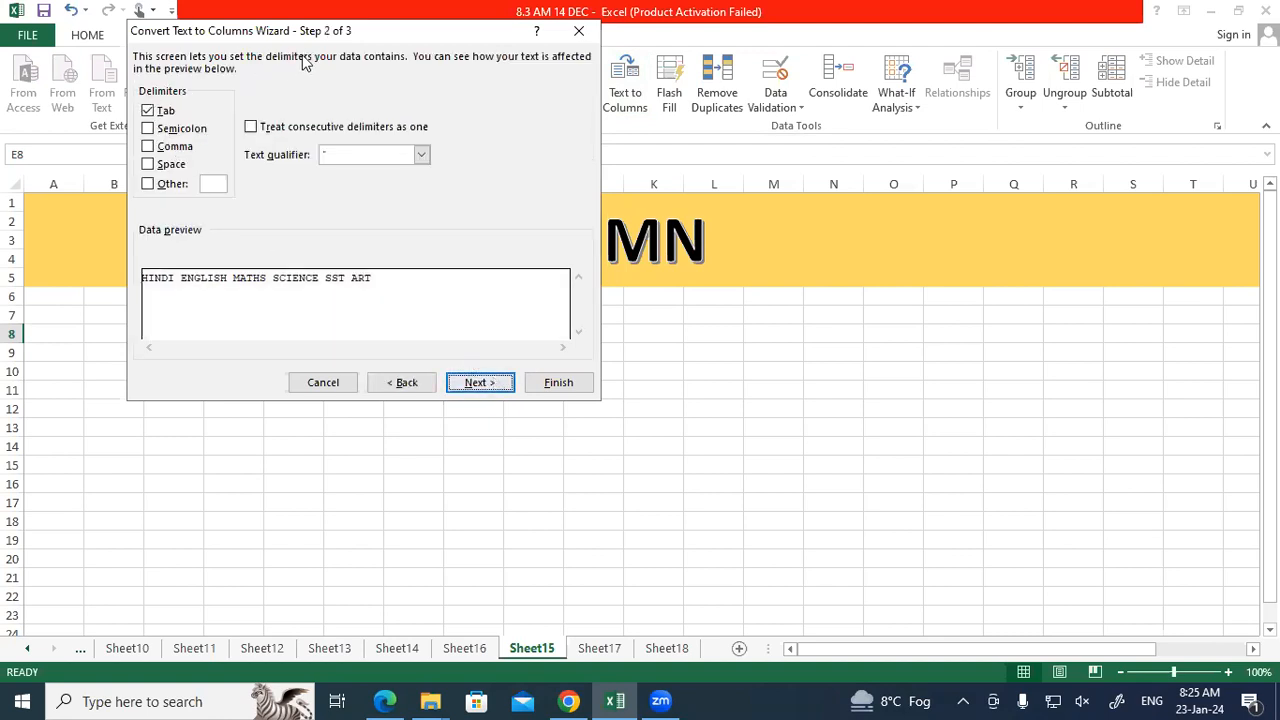
left_click_drag(343, 29, 699, 135)
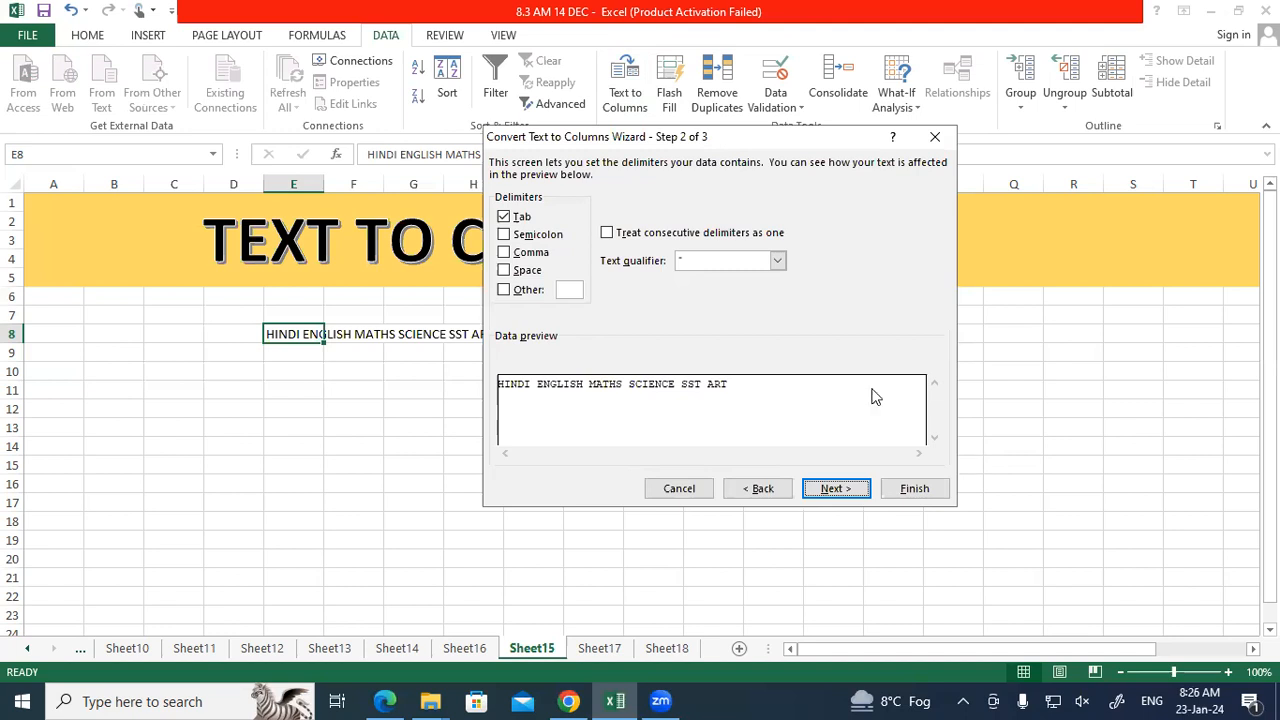
Enable Space, Comma, Semicolon and Other as delimiters in addition to Tab, leaving the Other character blank.
left_click(505, 274)
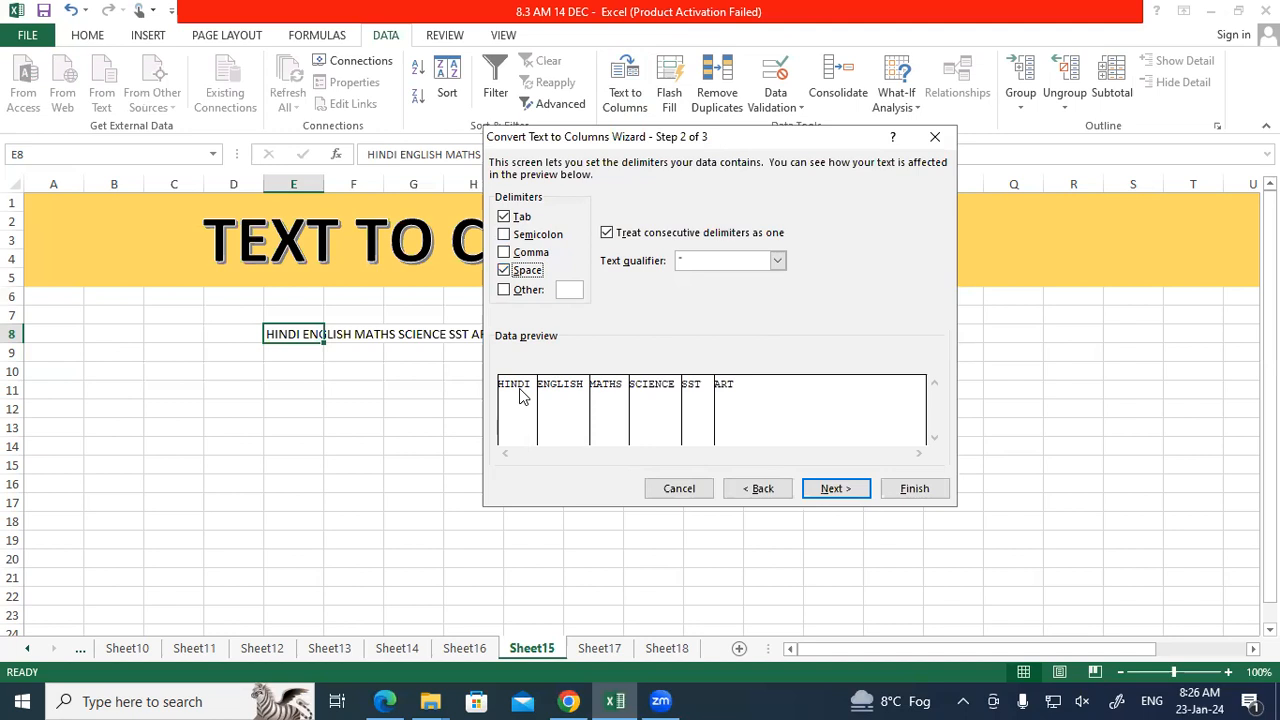
left_click(505, 272)
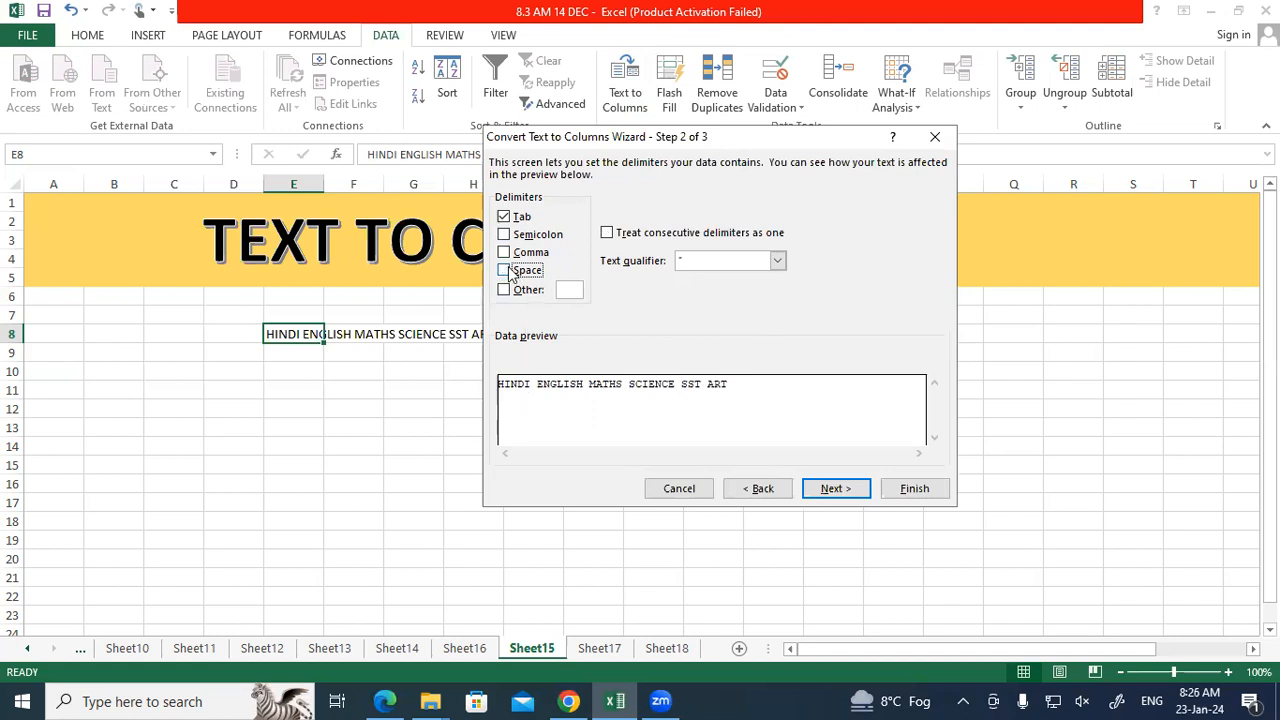
left_click(505, 271)
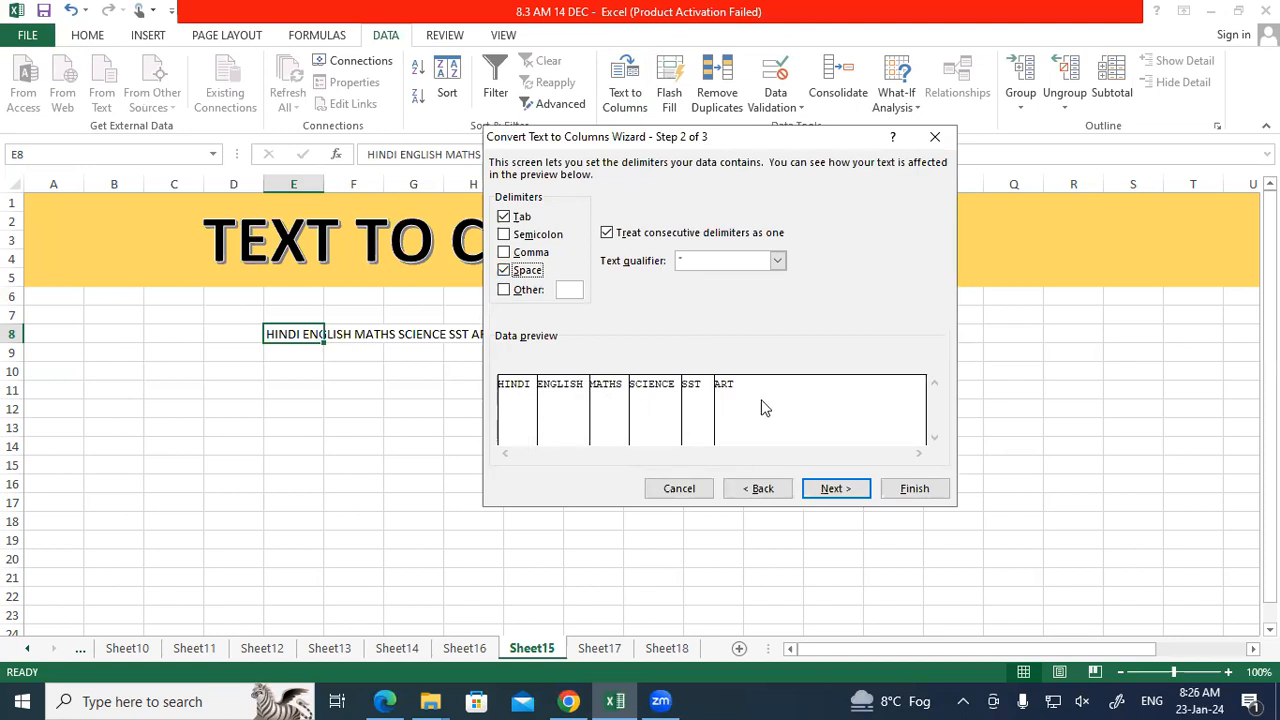
left_click(505, 254)
left_click(504, 234)
left_click(504, 290)
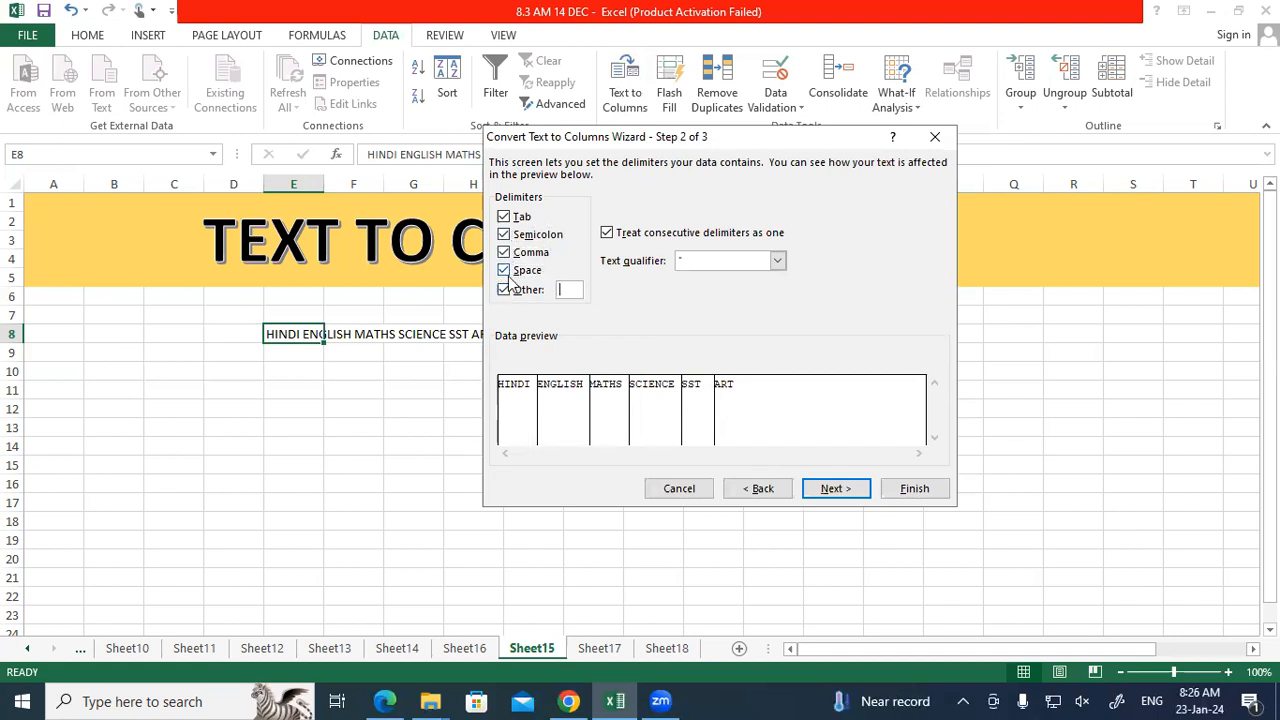
left_click(567, 289)
Complete the conversion to split the subjects across cells E8 to J8.
left_click(862, 488)
left_click(912, 487)
left_click_drag(911, 470, 907, 477)
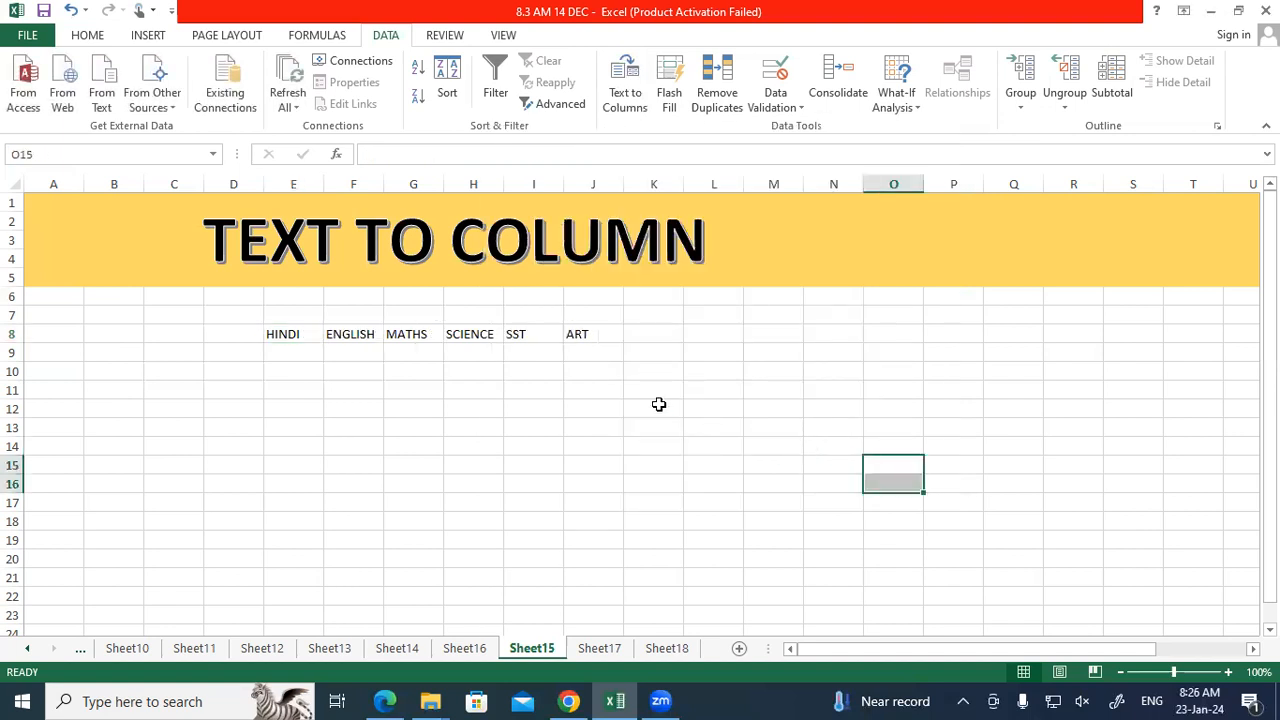
Inspect the contents of each cell from E8 to J8 after the split.
left_click(287, 336)
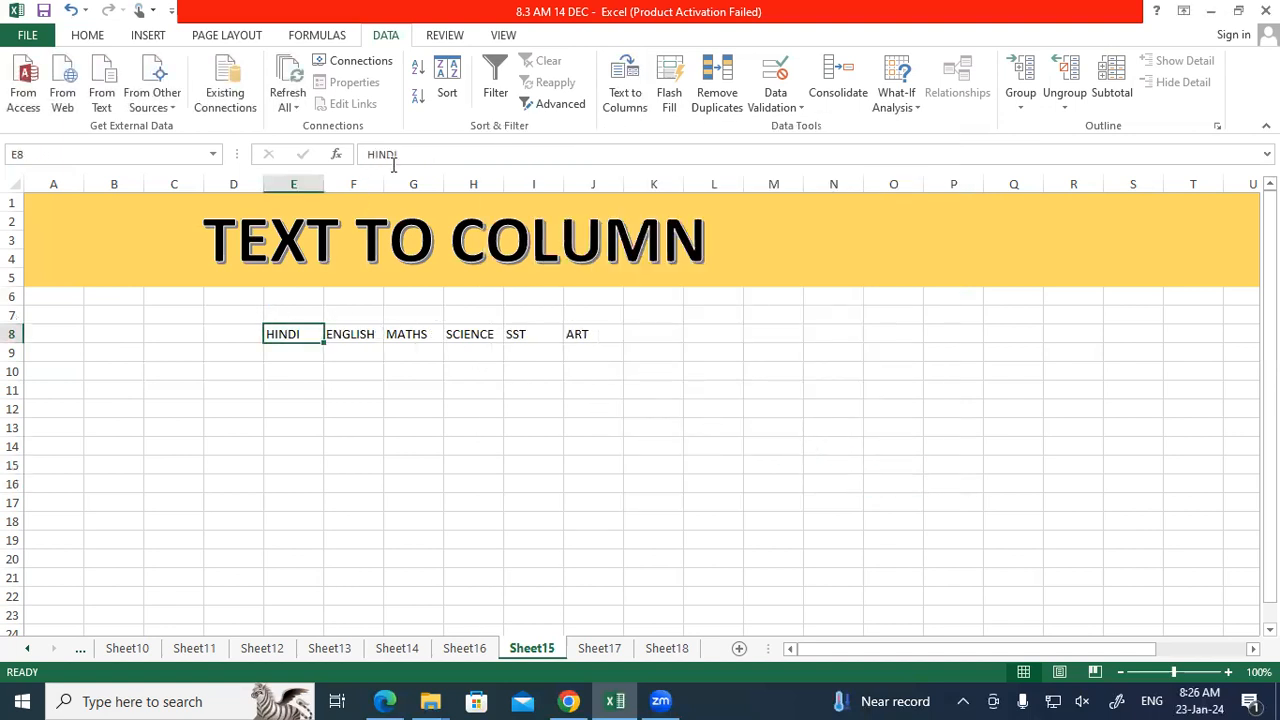
left_click(349, 332)
left_click(404, 330)
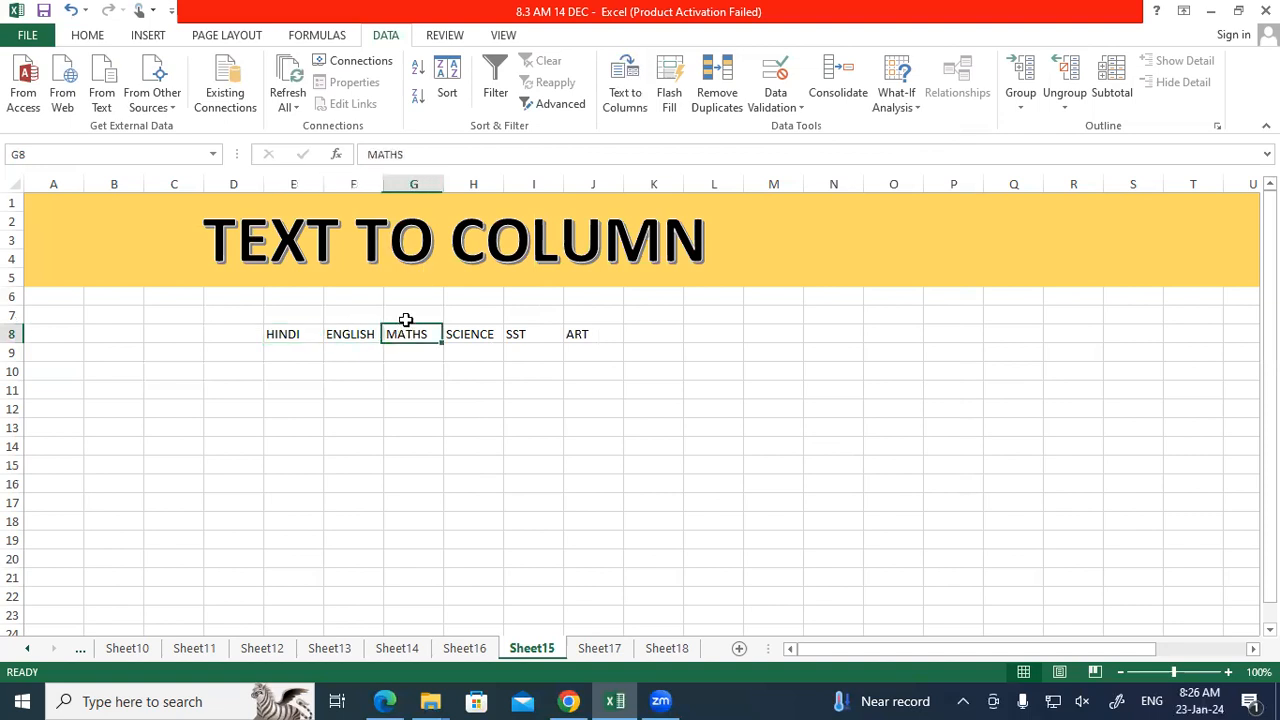
left_click(466, 335)
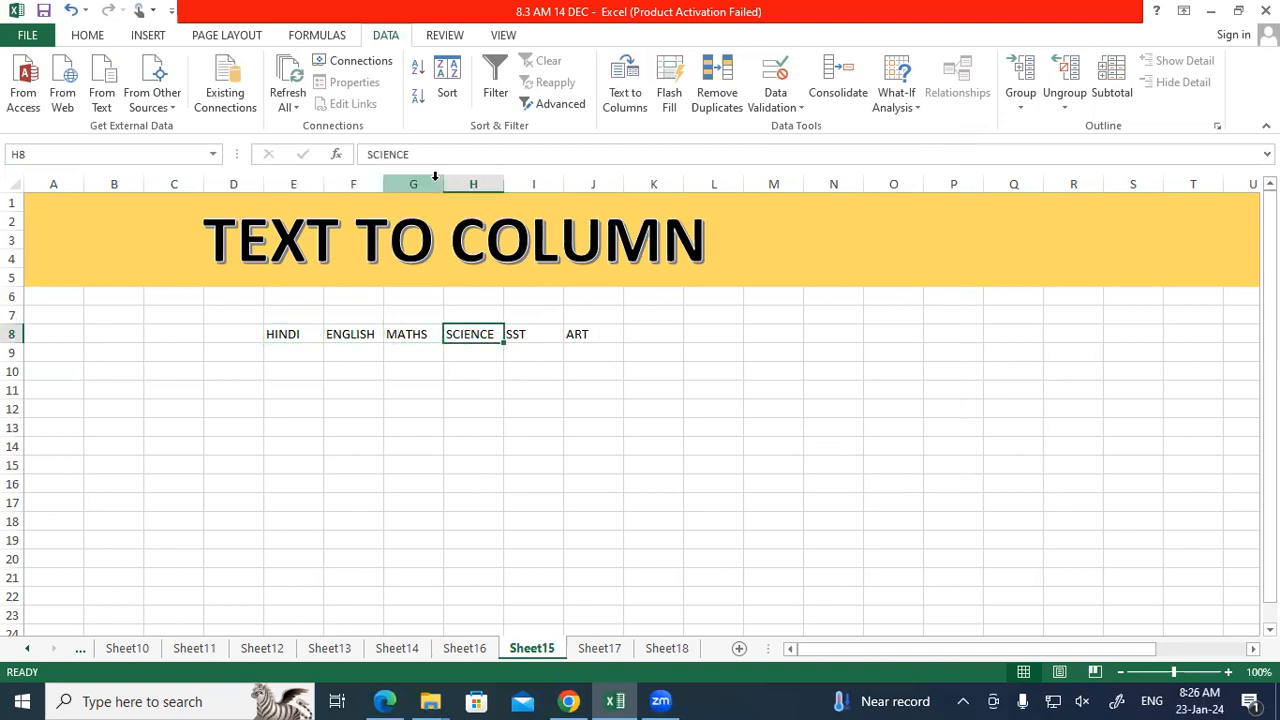
left_click(523, 322)
left_click(589, 334)
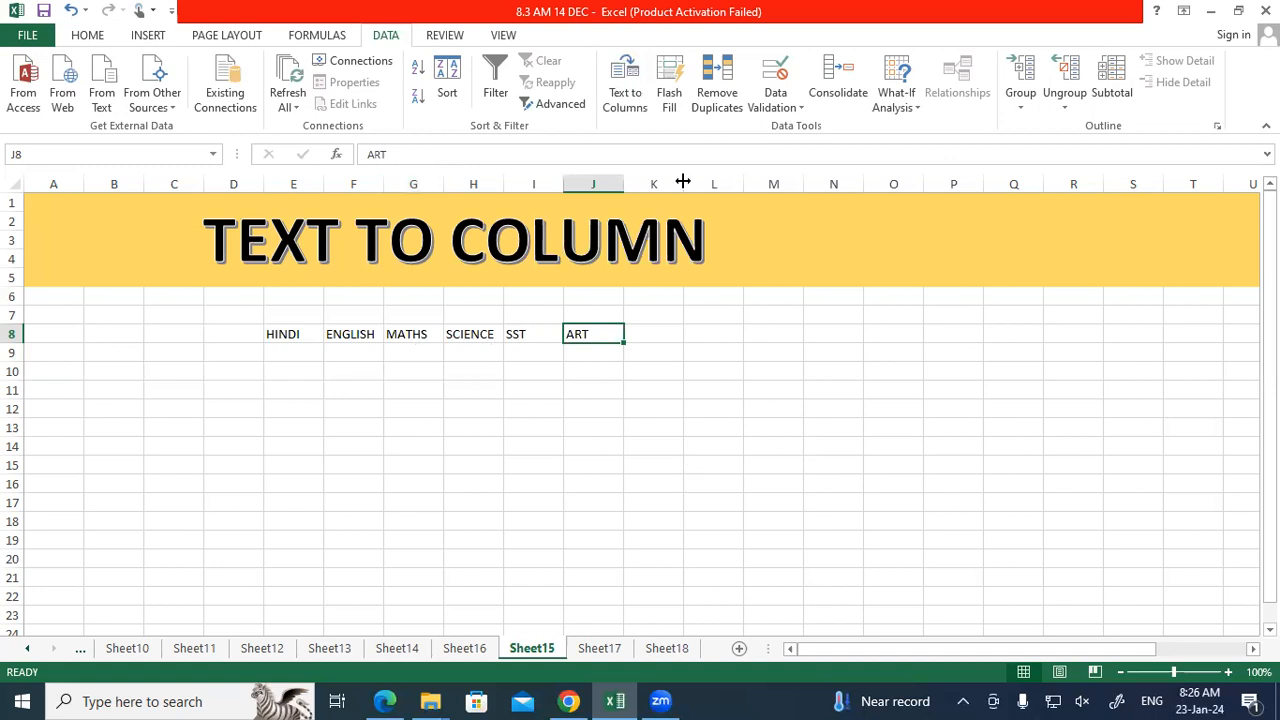
left_click(707, 430)
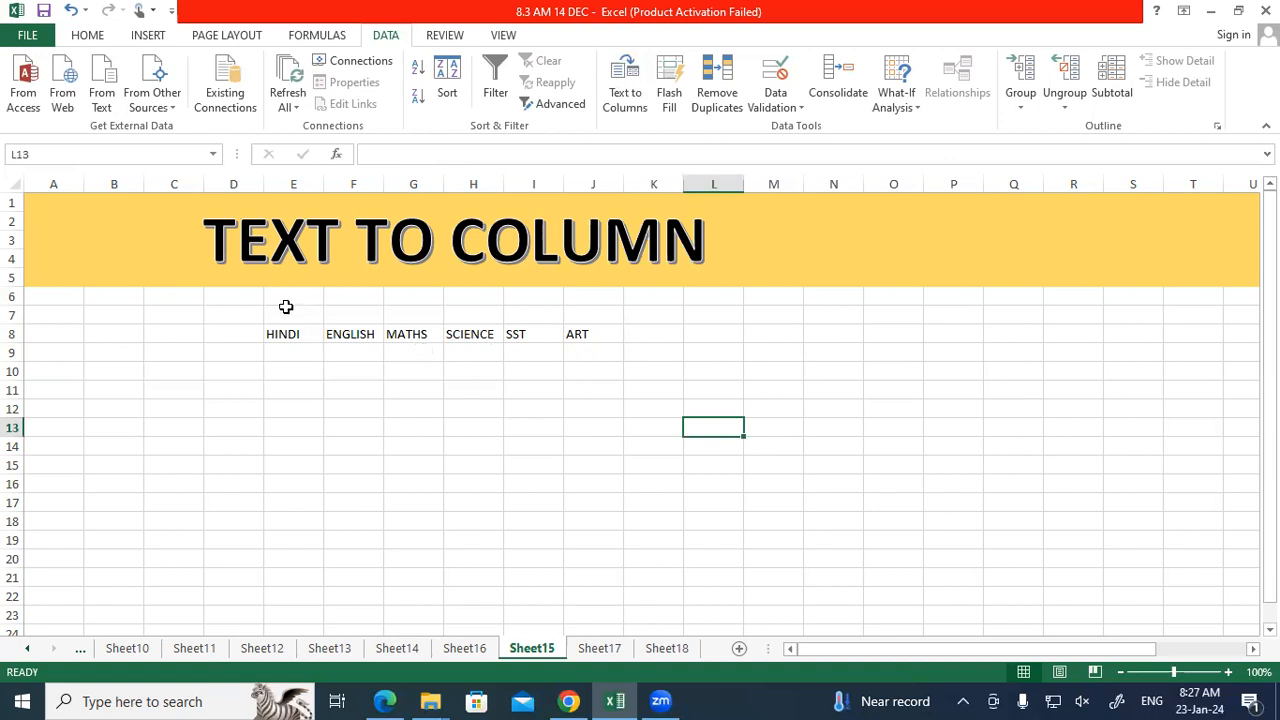
Review the data type and delimiter pages of Text to Columns for cell E8, and close the wizard without applying it.
left_click(277, 345)
left_click(279, 336)
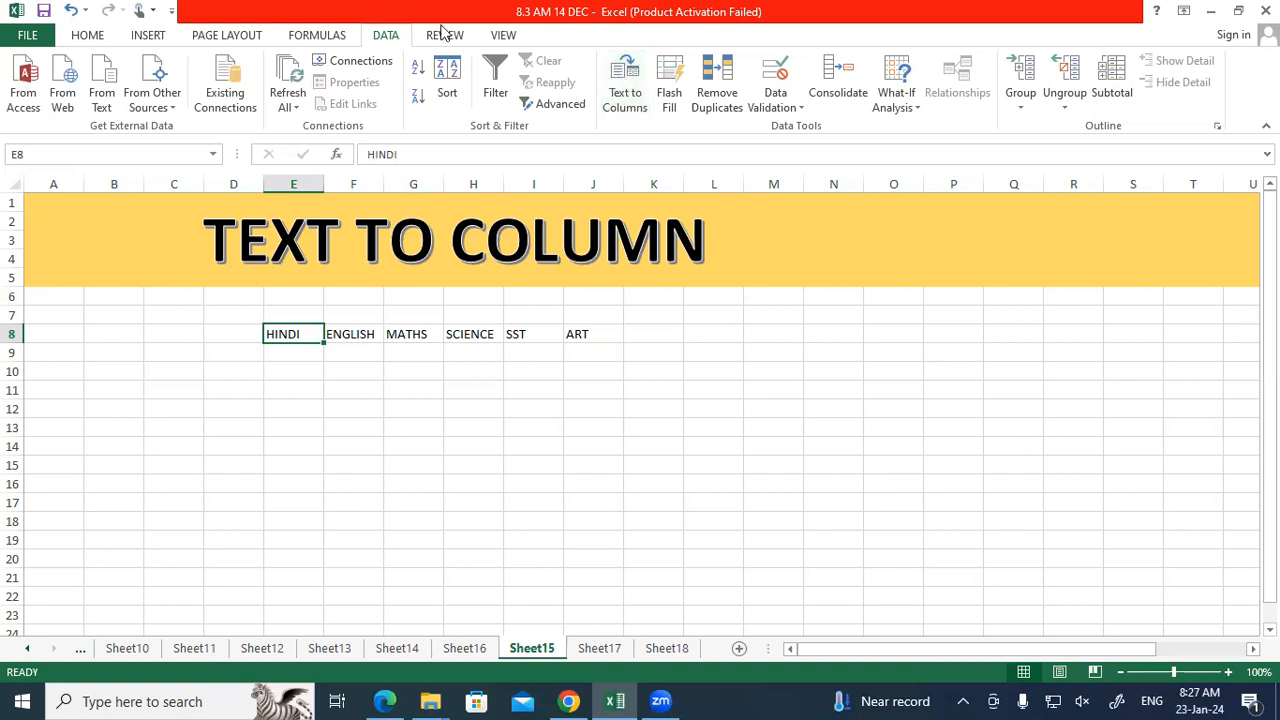
left_click(627, 90)
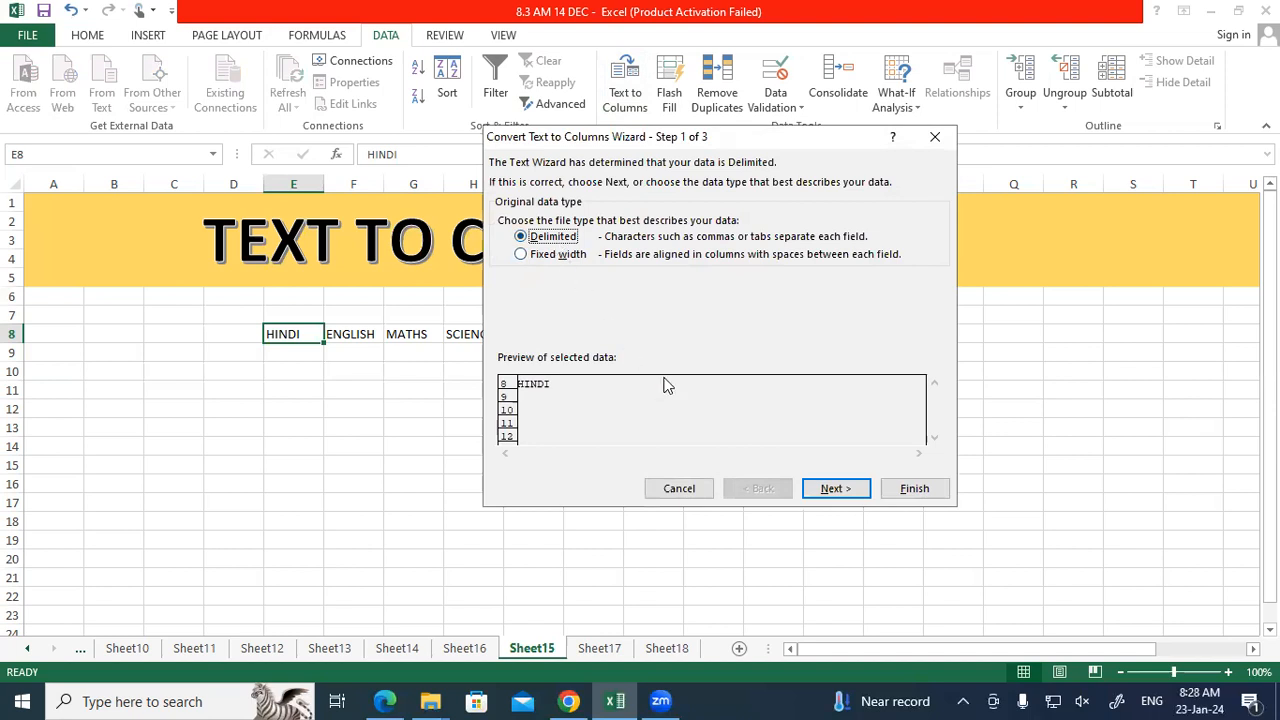
left_click(819, 490)
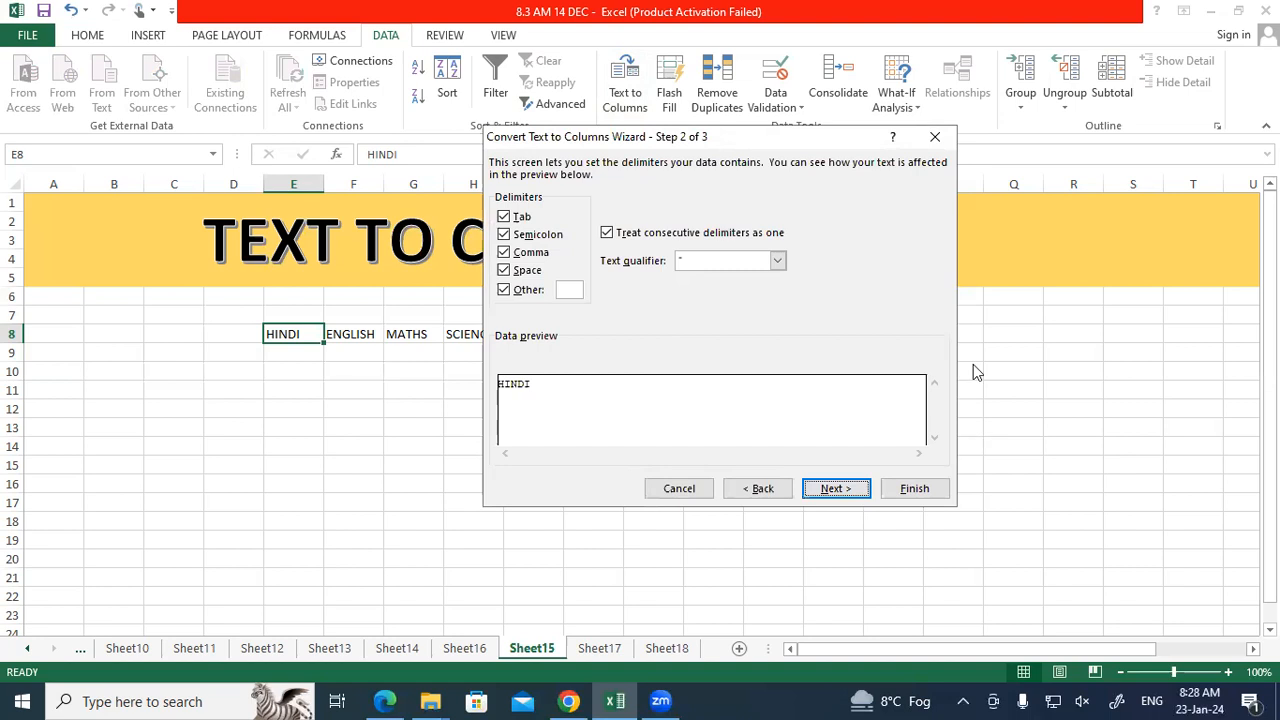
left_click(935, 137)
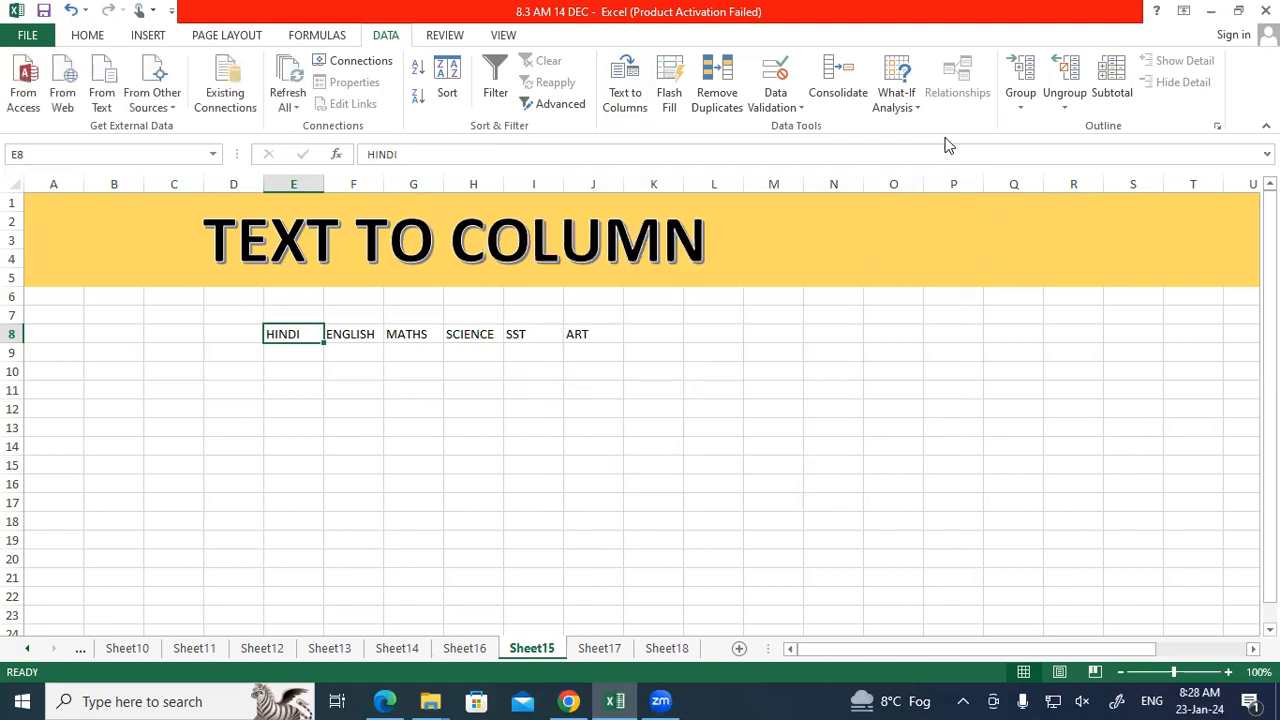
left_click(934, 427)
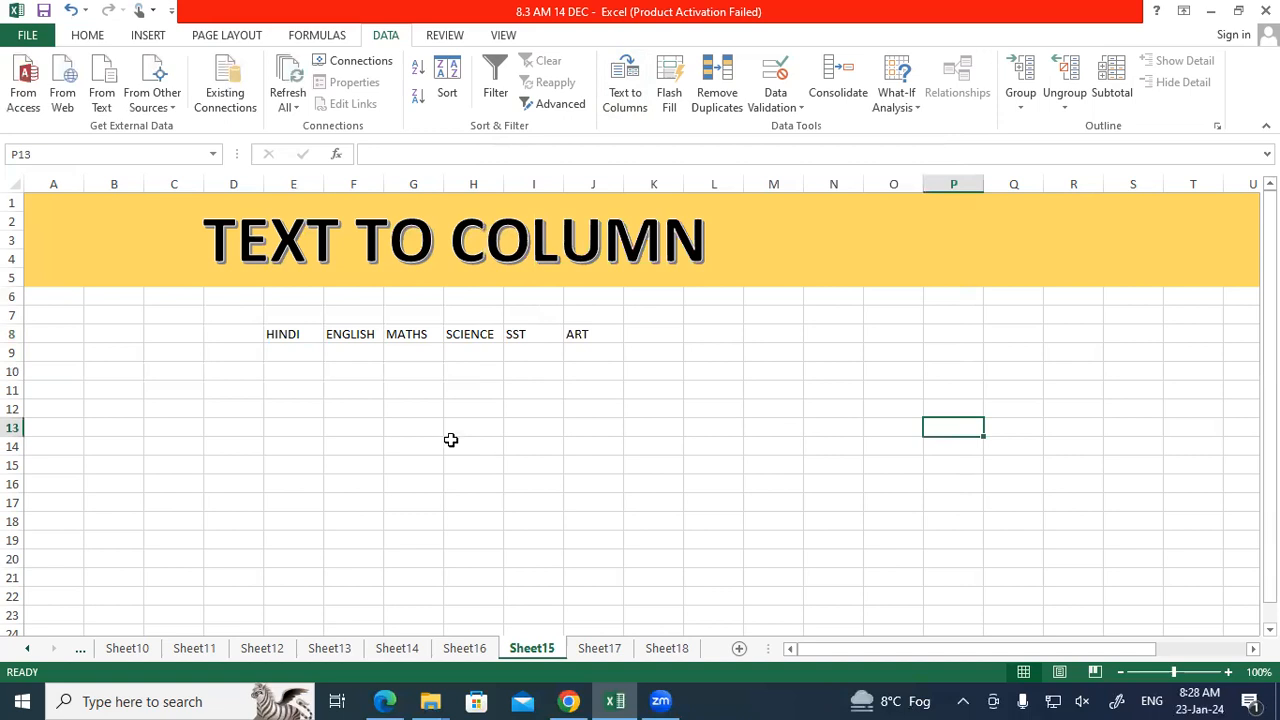
left_click(545, 445)
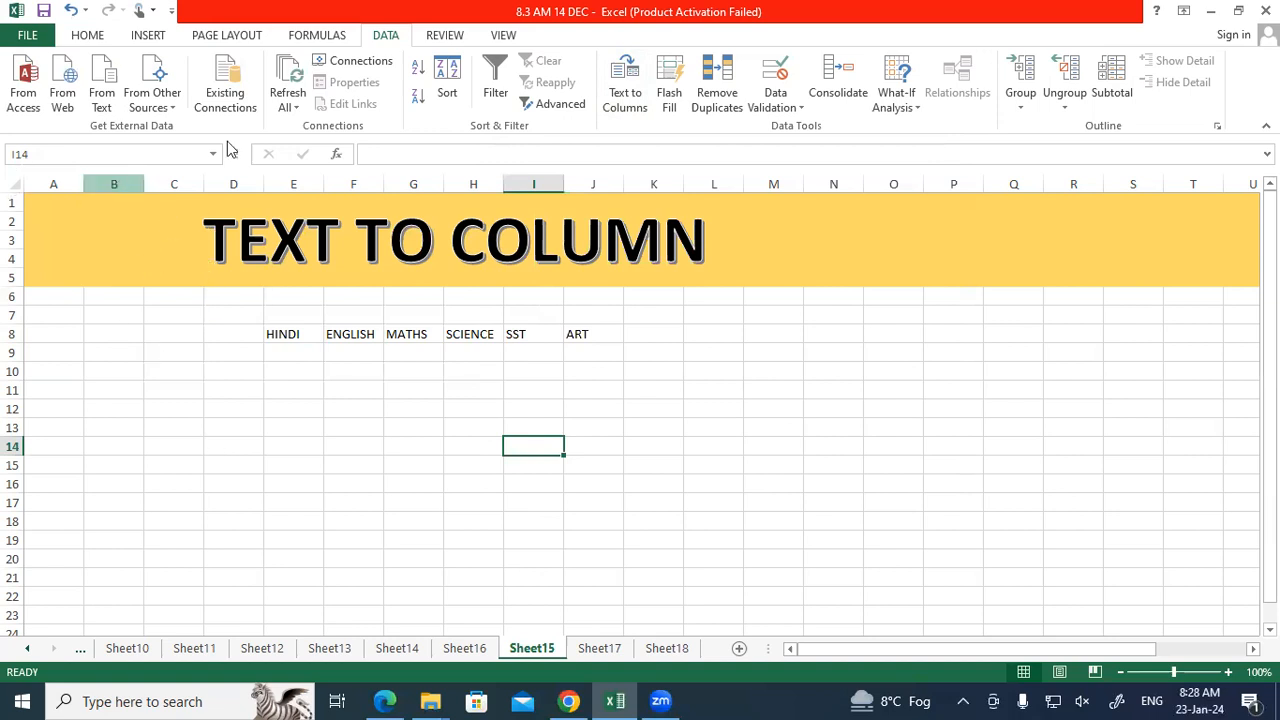
Enter the headers PRODUCT and RATE in cells F8 and G8 of Sheet17.
left_click(590, 650)
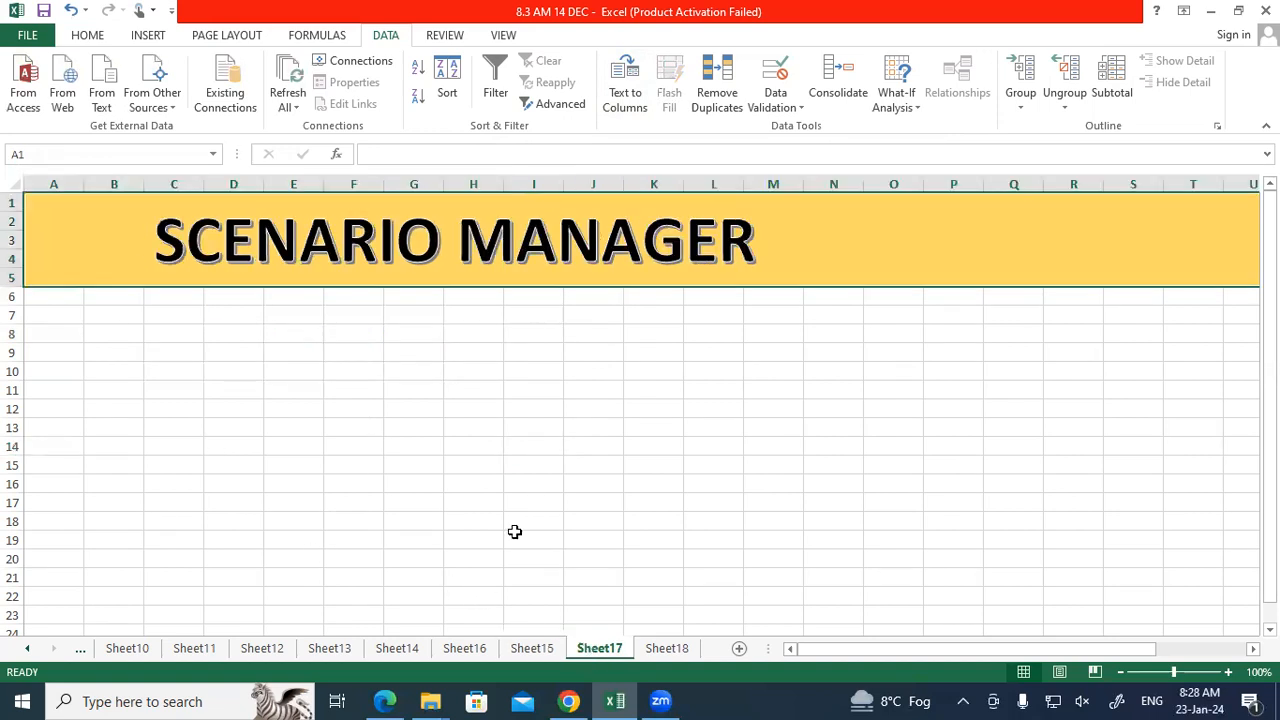
left_click(498, 540)
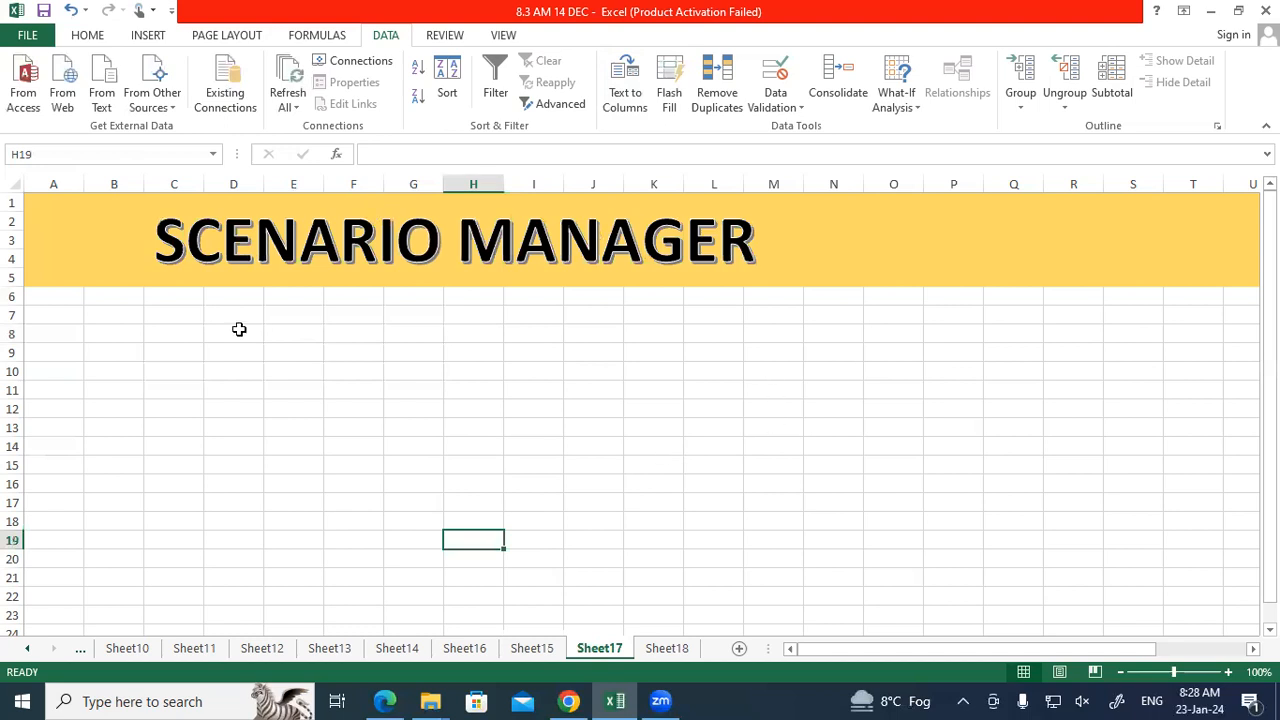
left_click(331, 333)
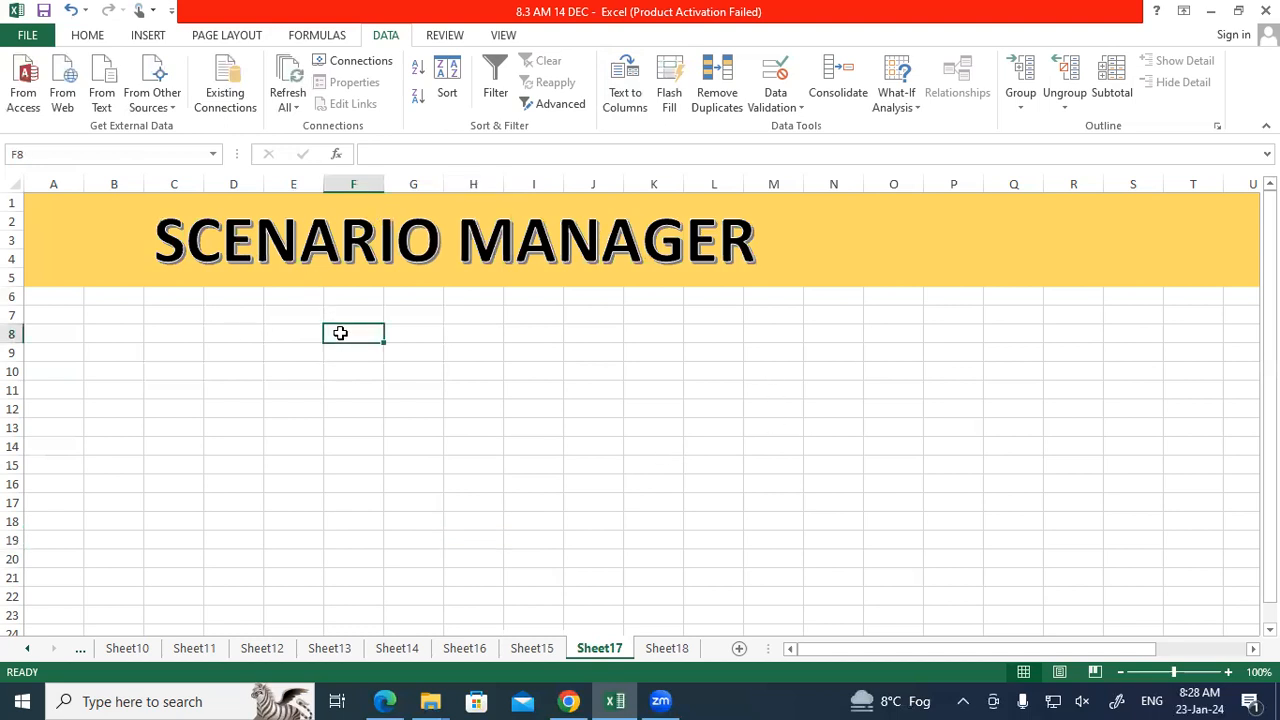
type("PR")
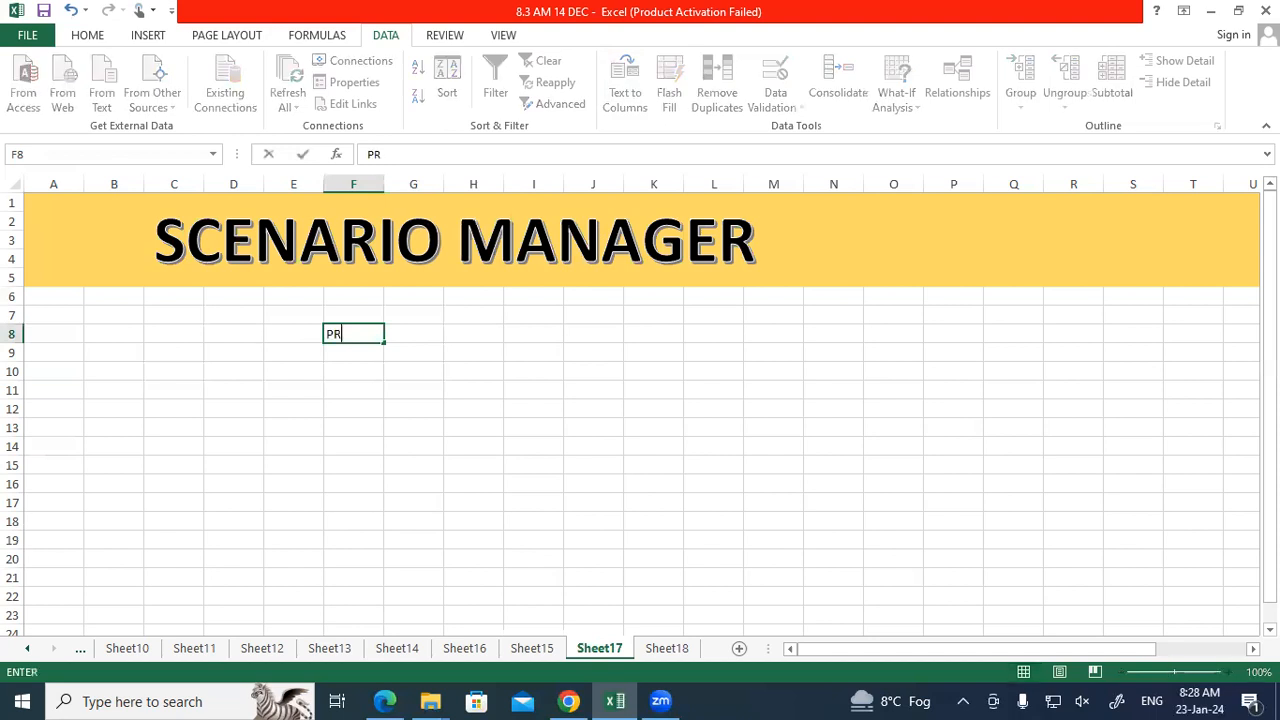
type("ODUCT")
key("Tab")
type("RATE")
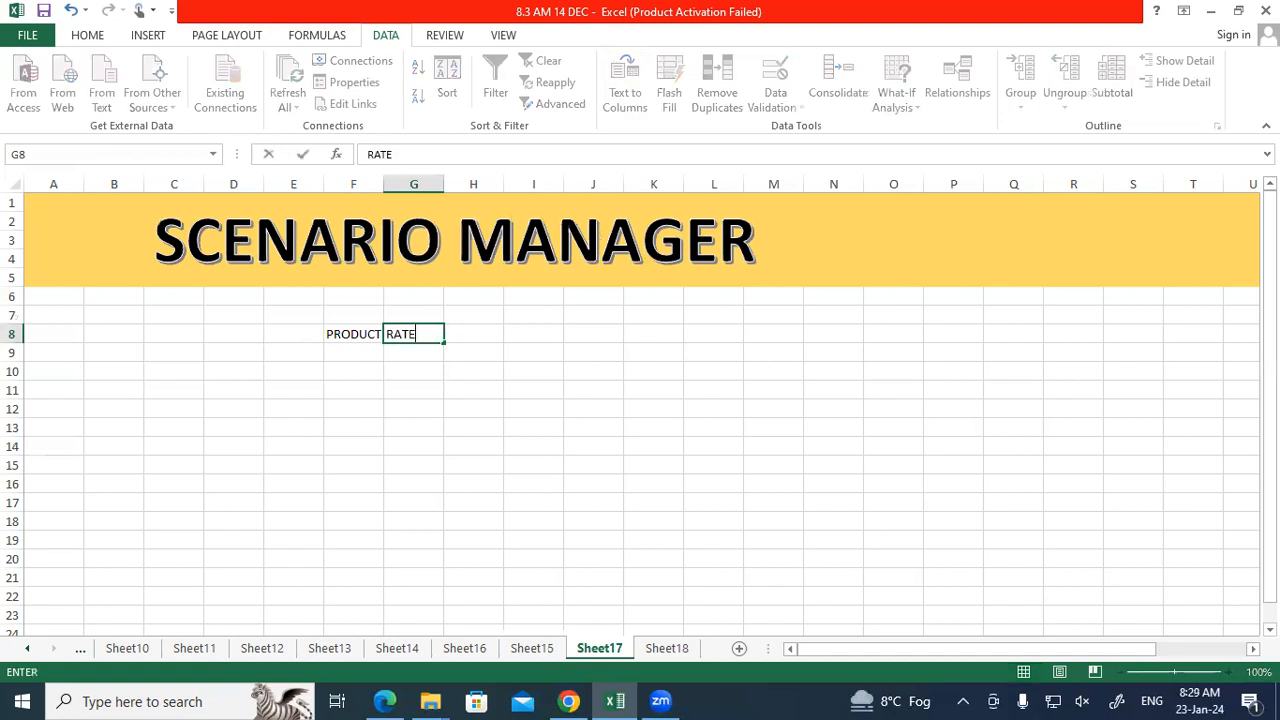
key("Return")
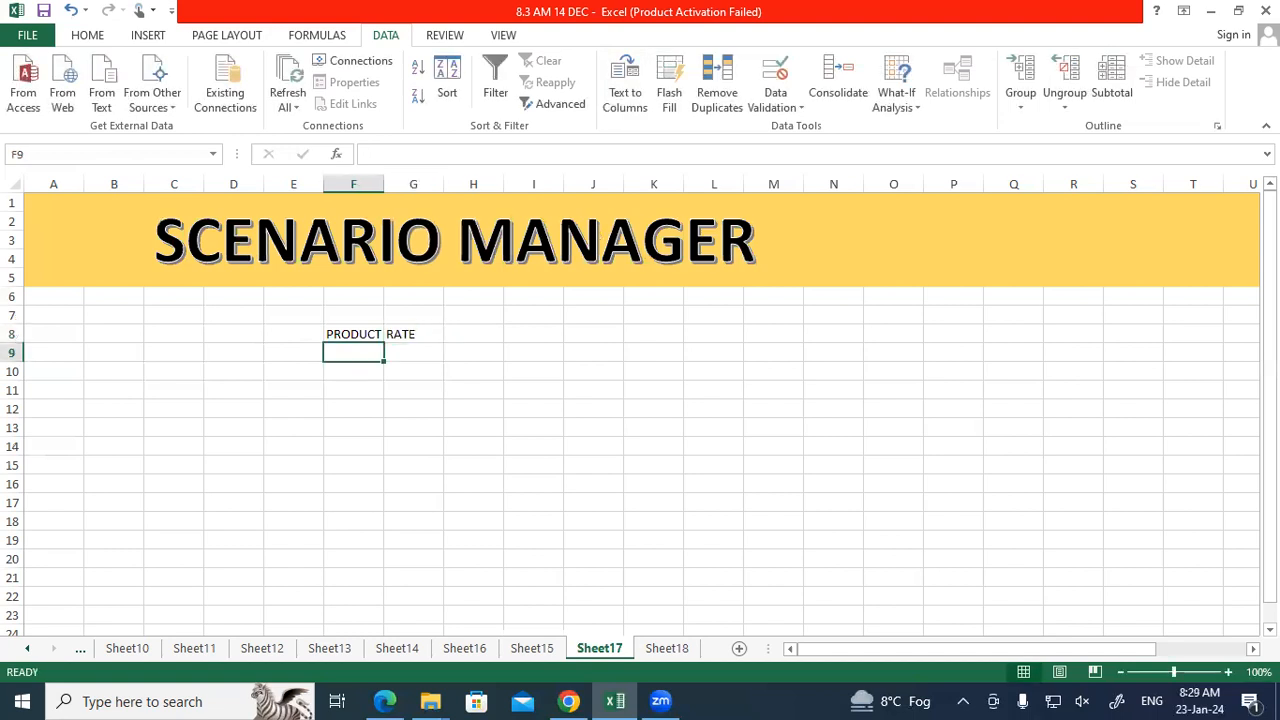
Format the PRODUCT and RATE headers in bold at font size 16, and autofit columns F and G.
left_click_drag(355, 334, 395, 333)
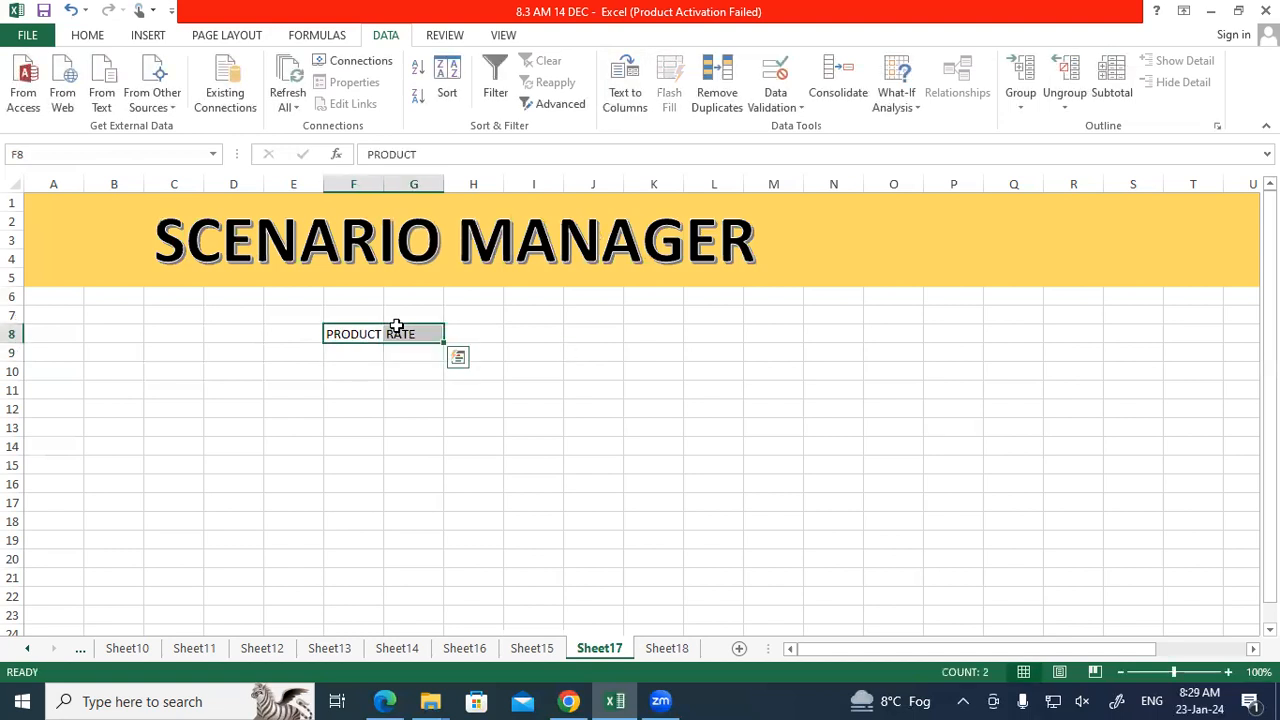
scroll(165, 113, "up", 4)
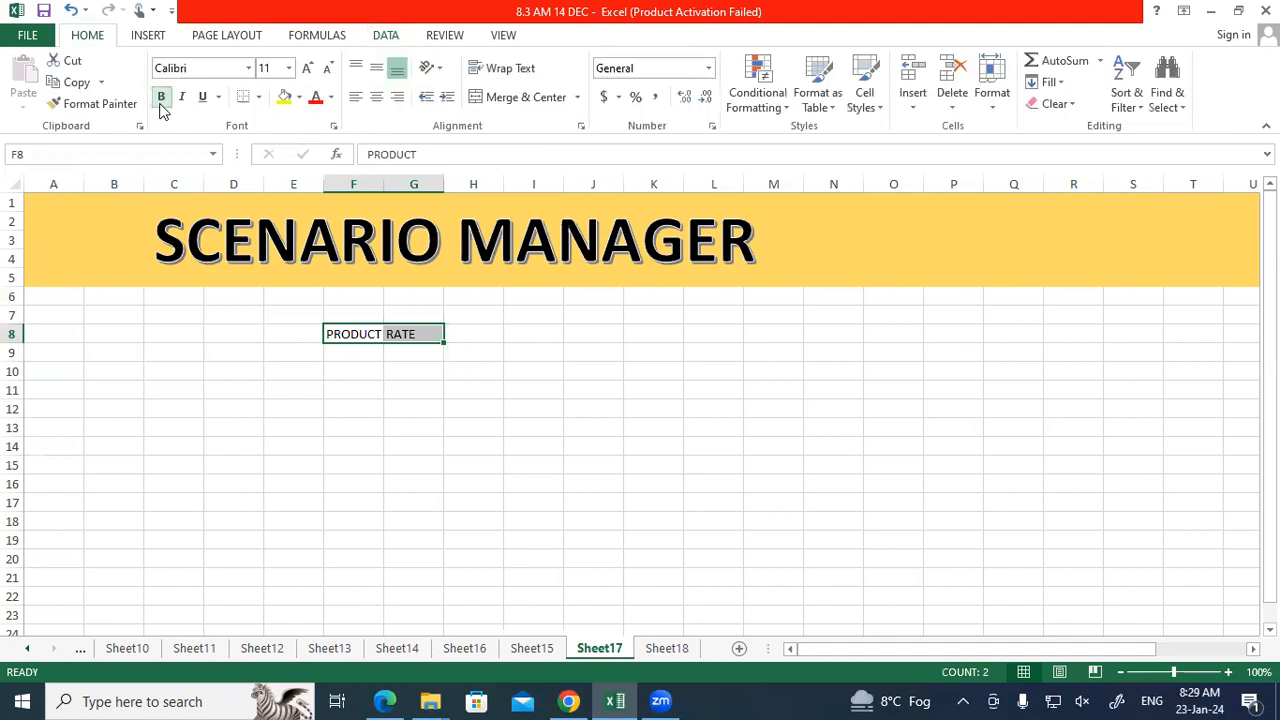
left_click(162, 97)
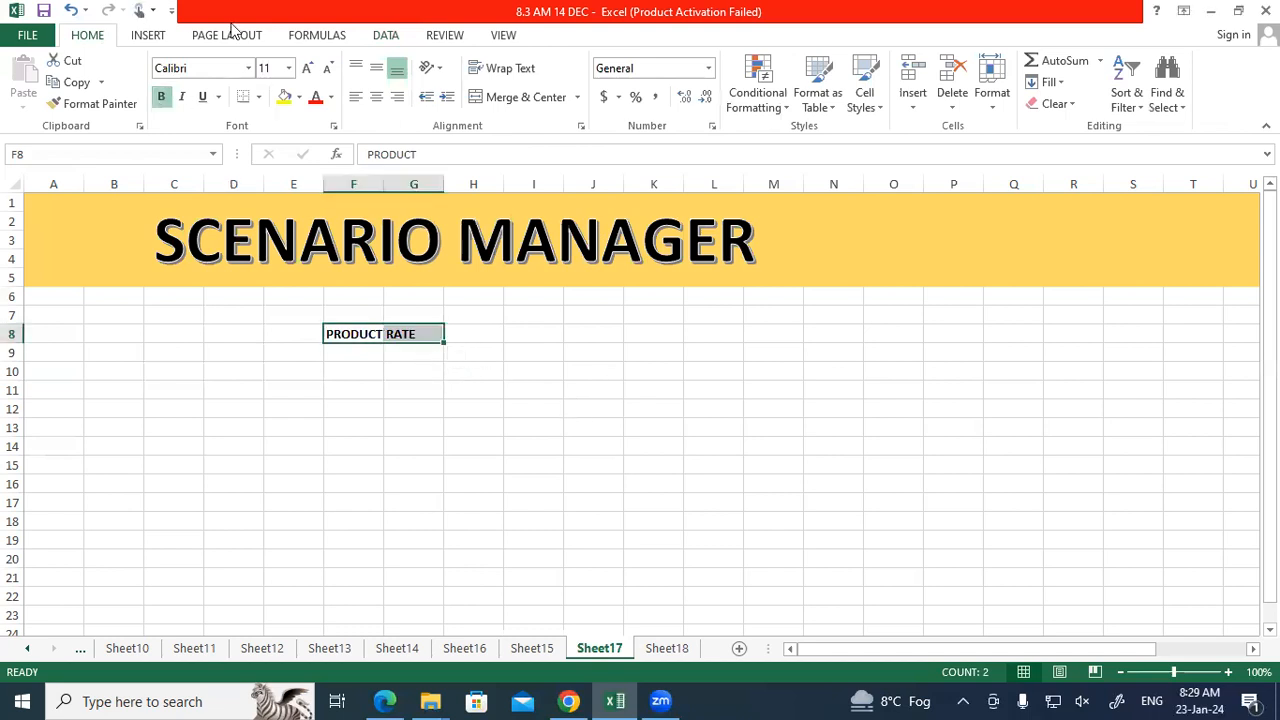
key("ctrl+shift+period")
key("ctrl+shift+period")
key("ctrl+shift+period")
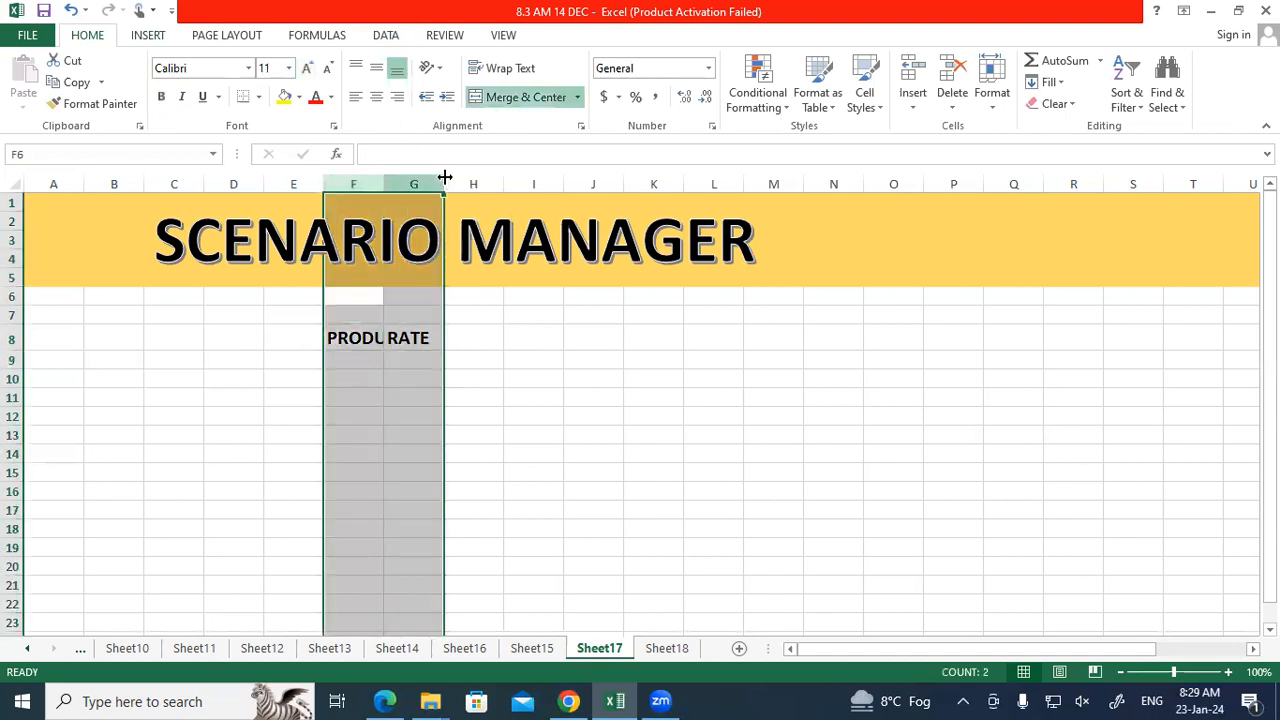
double_click(441, 185)
left_click(472, 336)
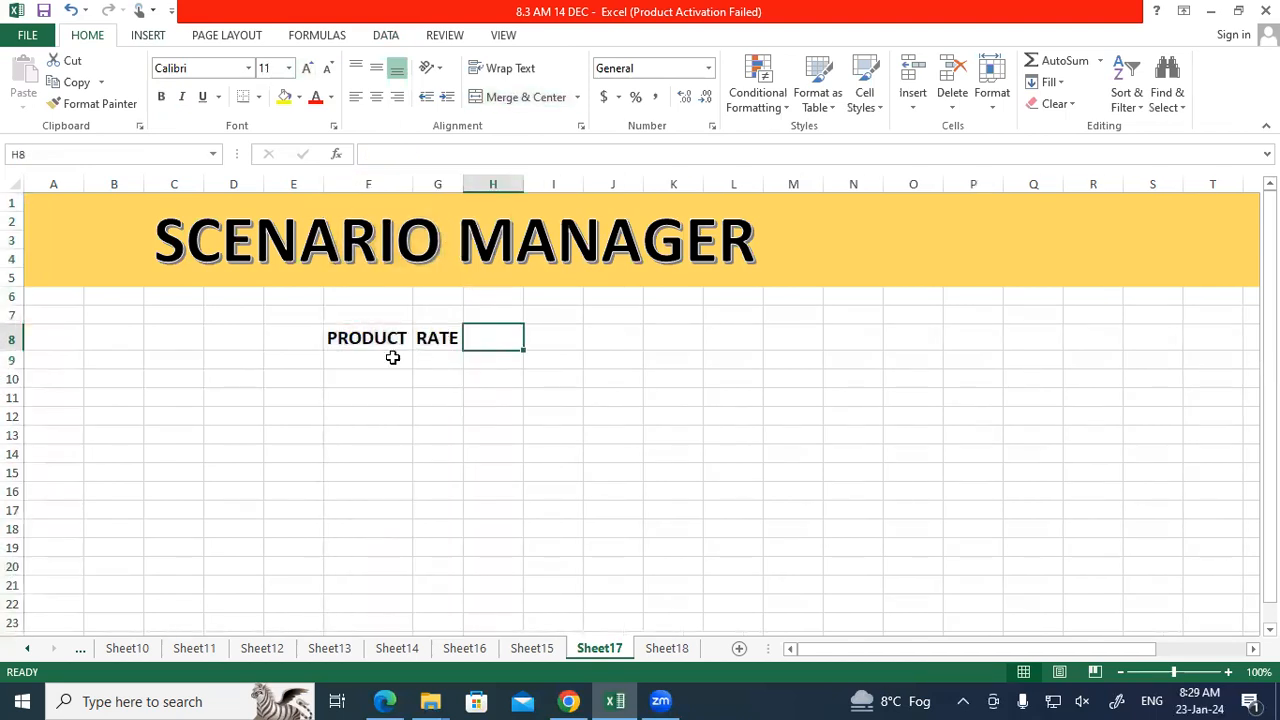
List the products RAM and HARD DISK in cells F9 and F10.
left_click(404, 358)
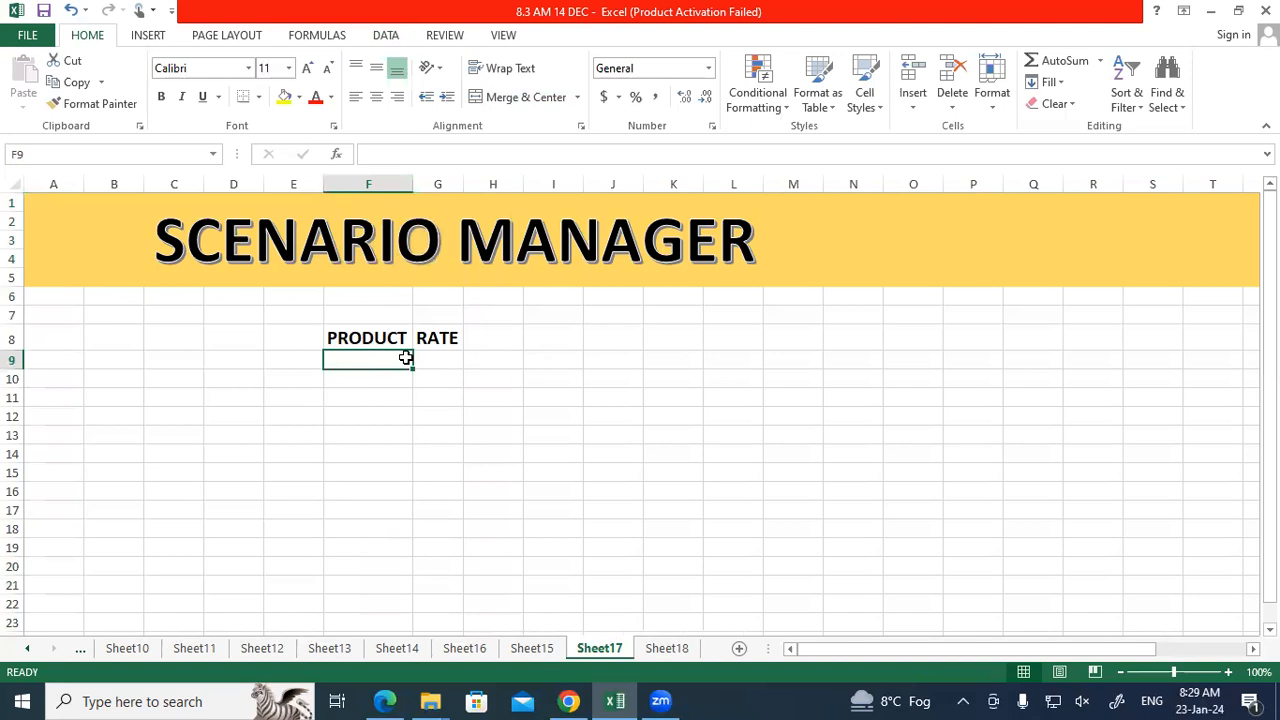
type("RAM")
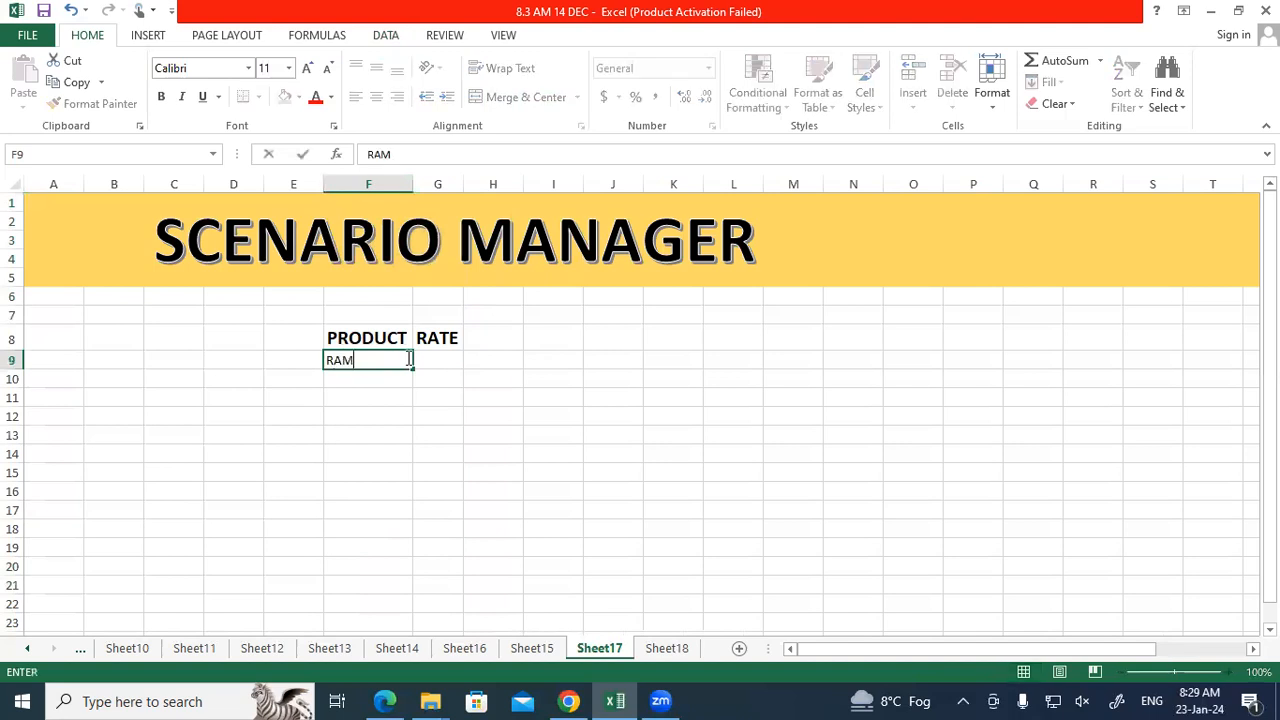
key("Return")
type("HARD")
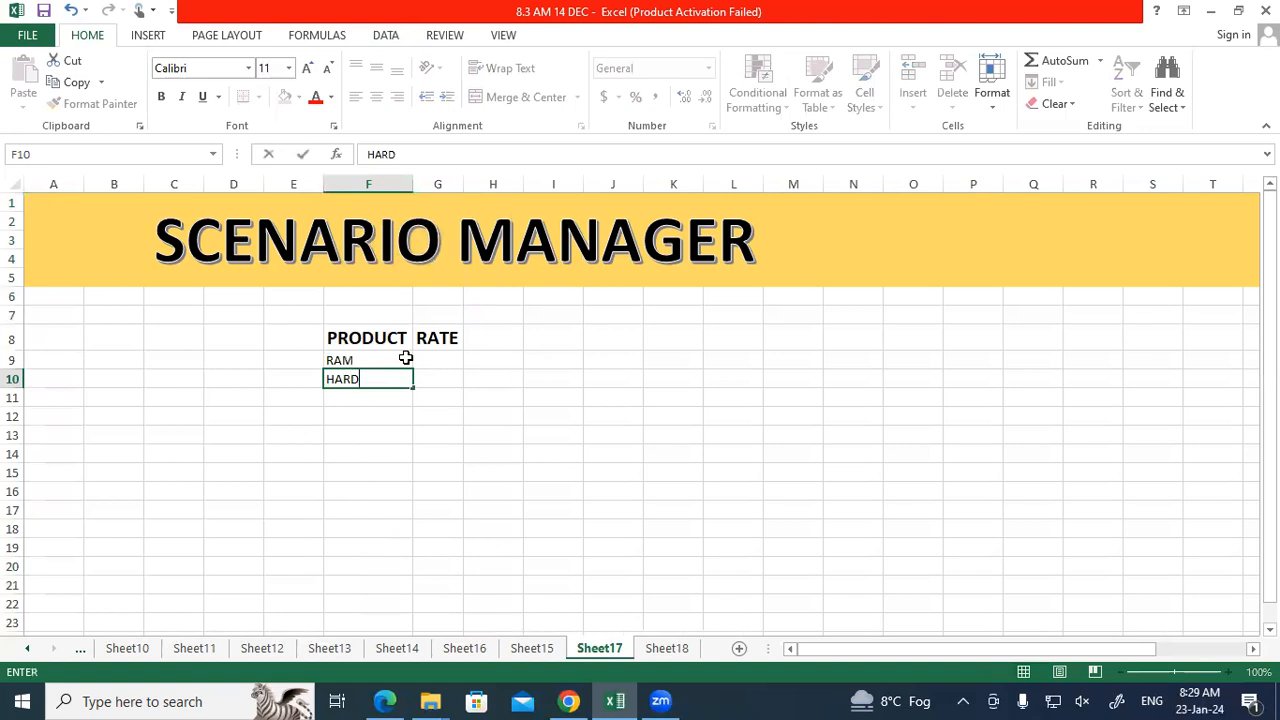
type("ISK")
key("Return")
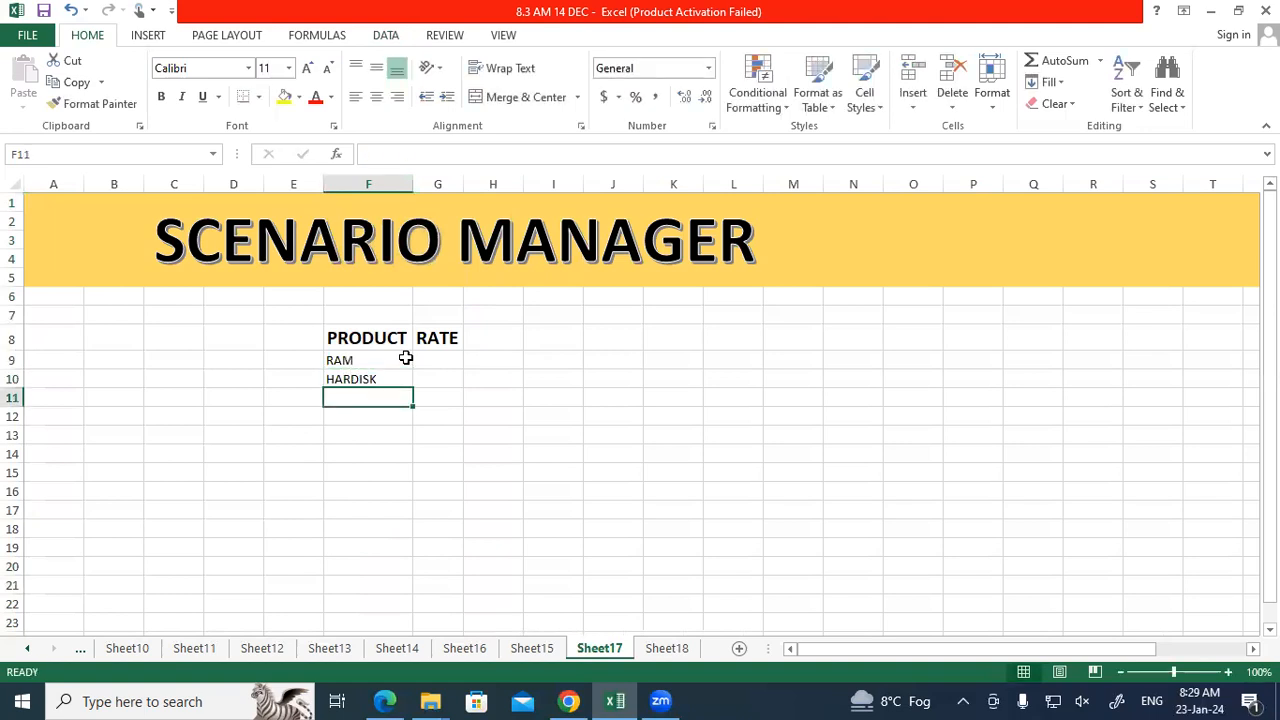
double_click(367, 379)
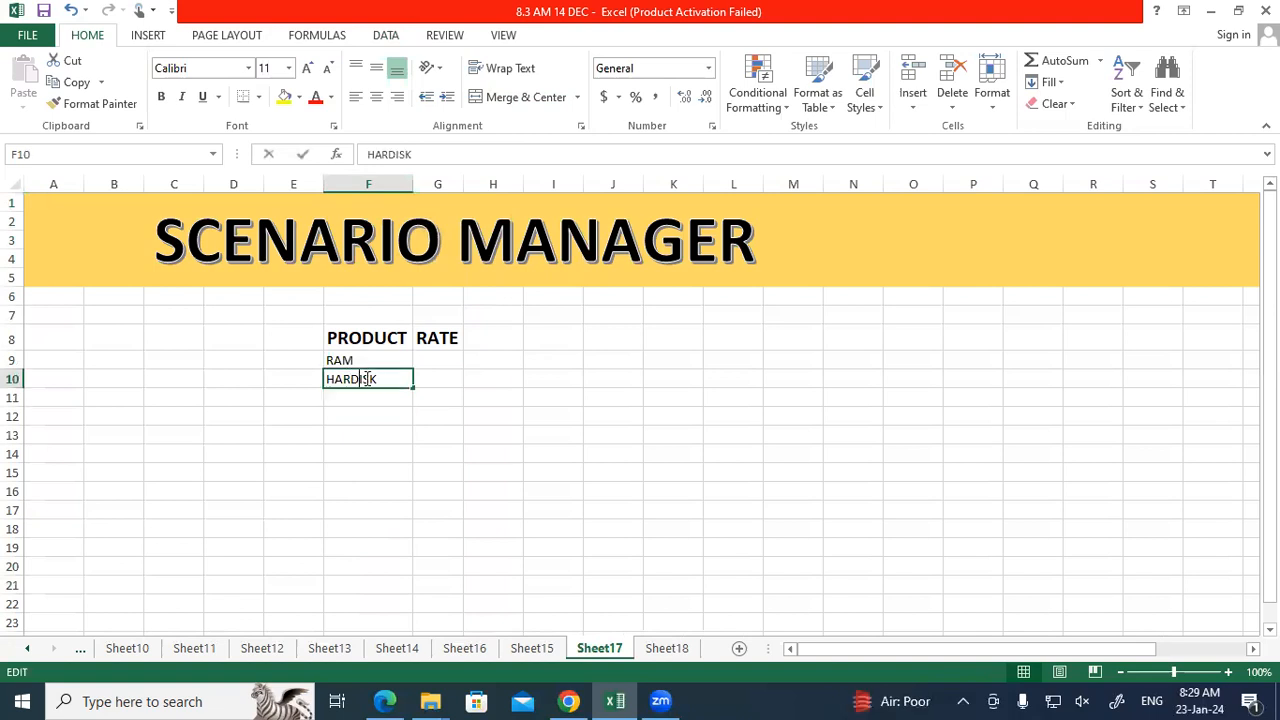
type("D")
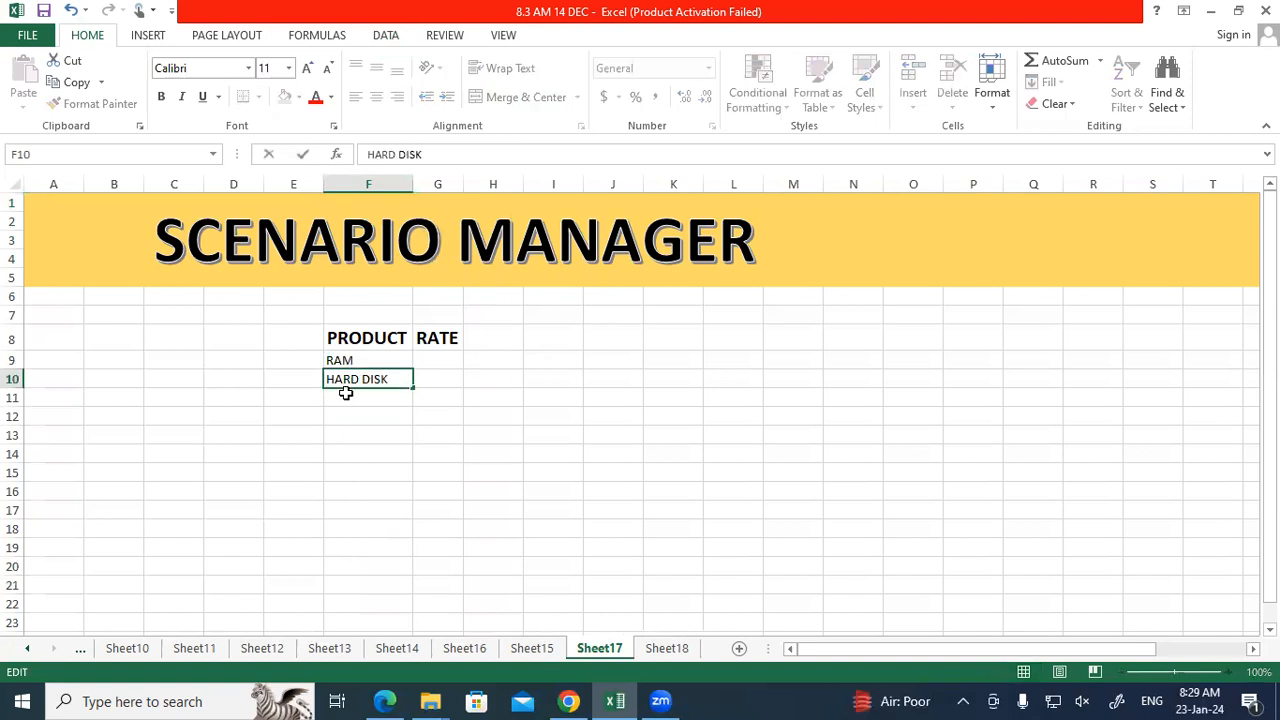
Add MOTHER BOARD, MOUSE and KEYBOARD to the product list in cells F11 to F13.
left_click(353, 401)
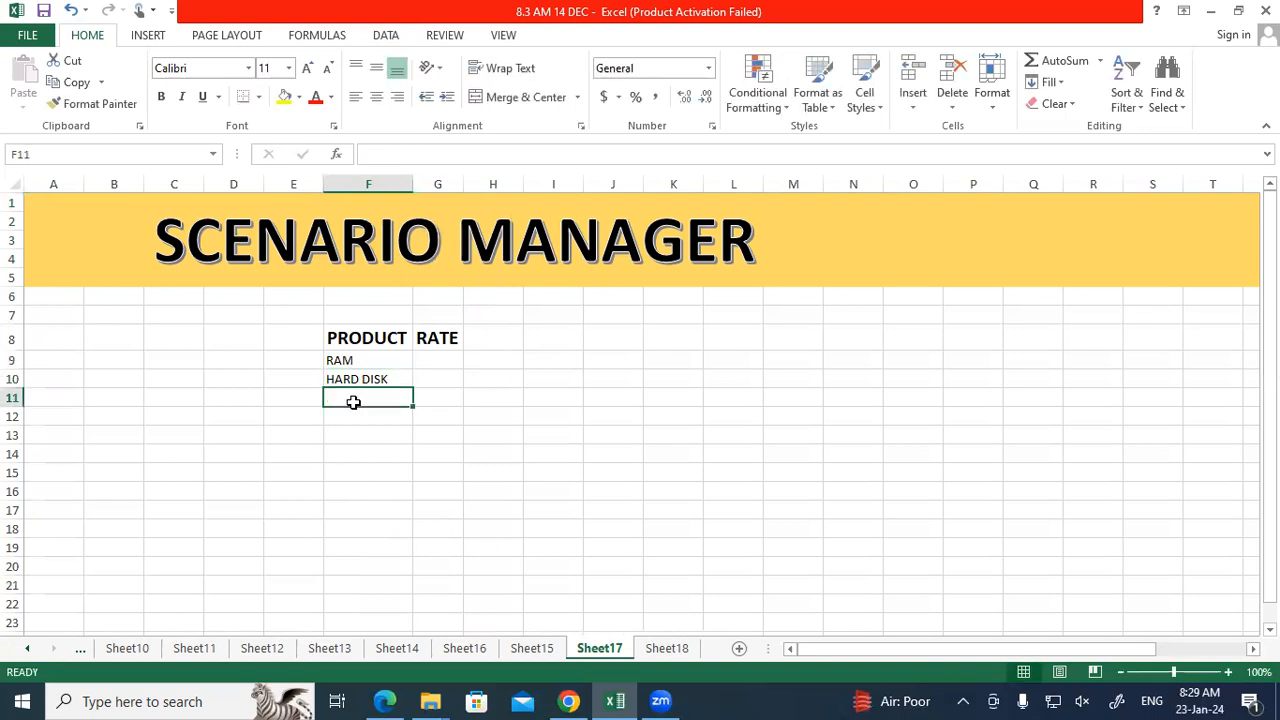
type("MO")
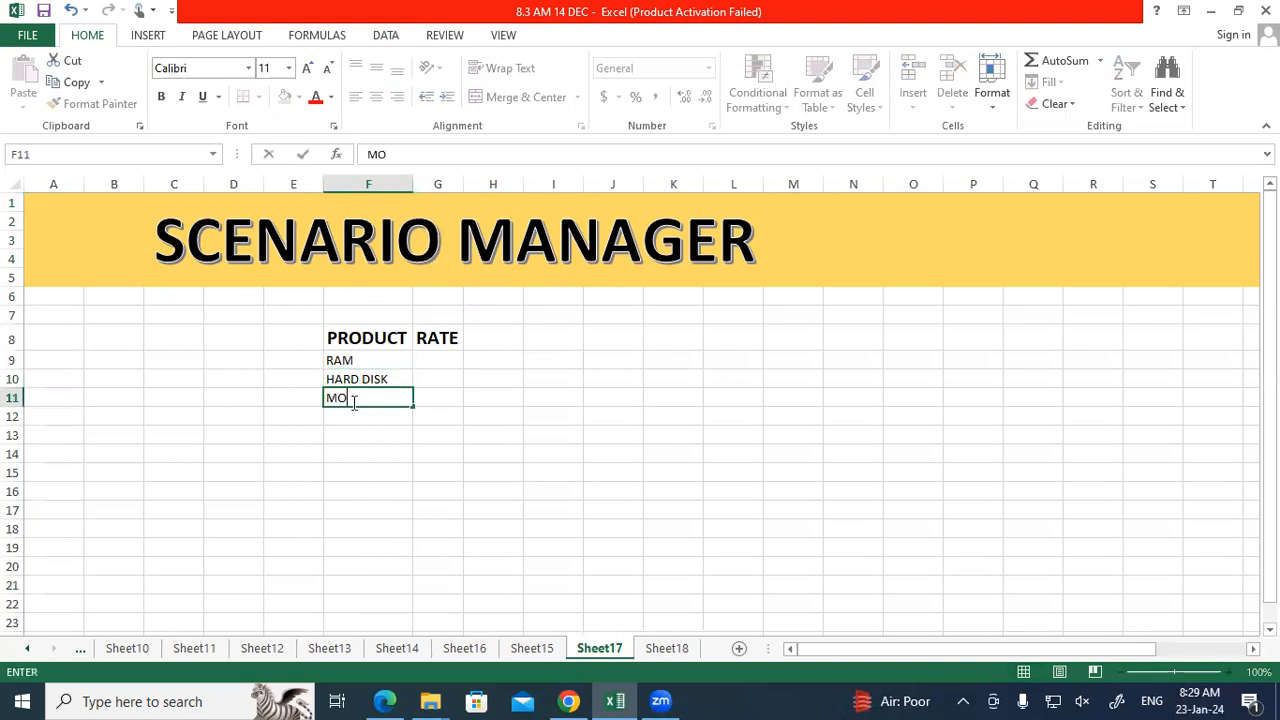
type("THER BOAR")
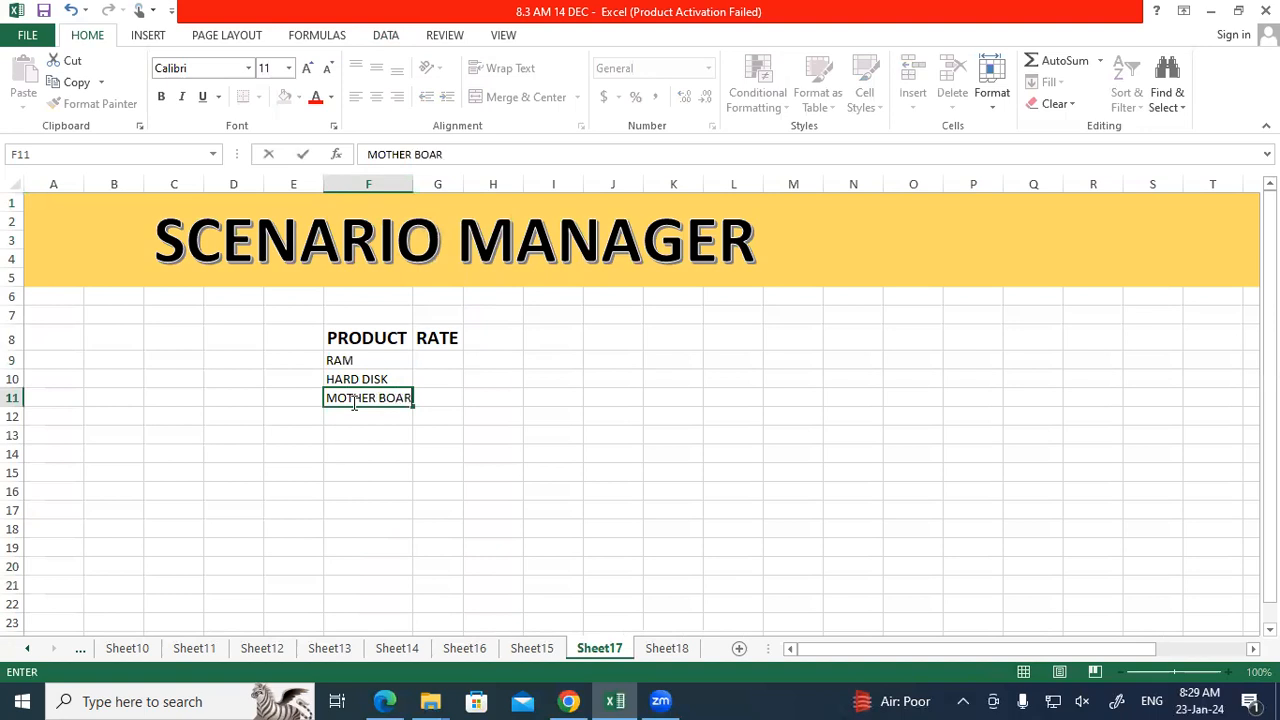
type("D")
key("Return")
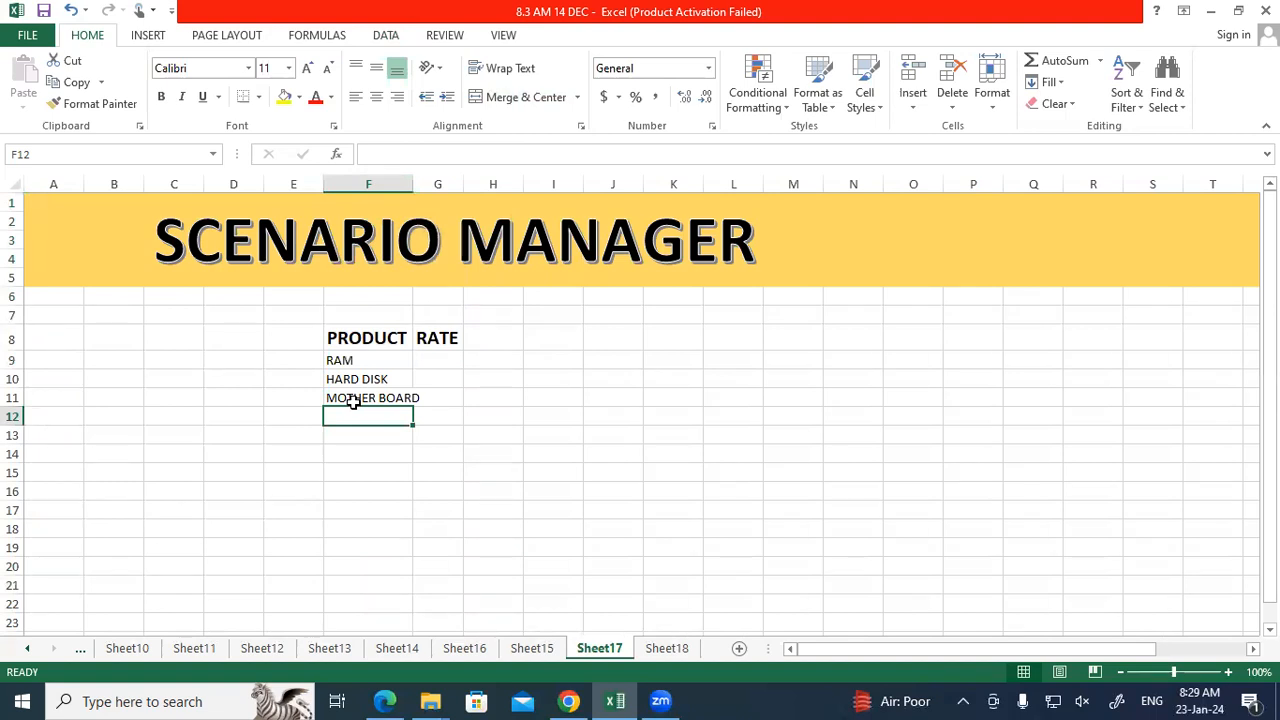
type("MOUSE")
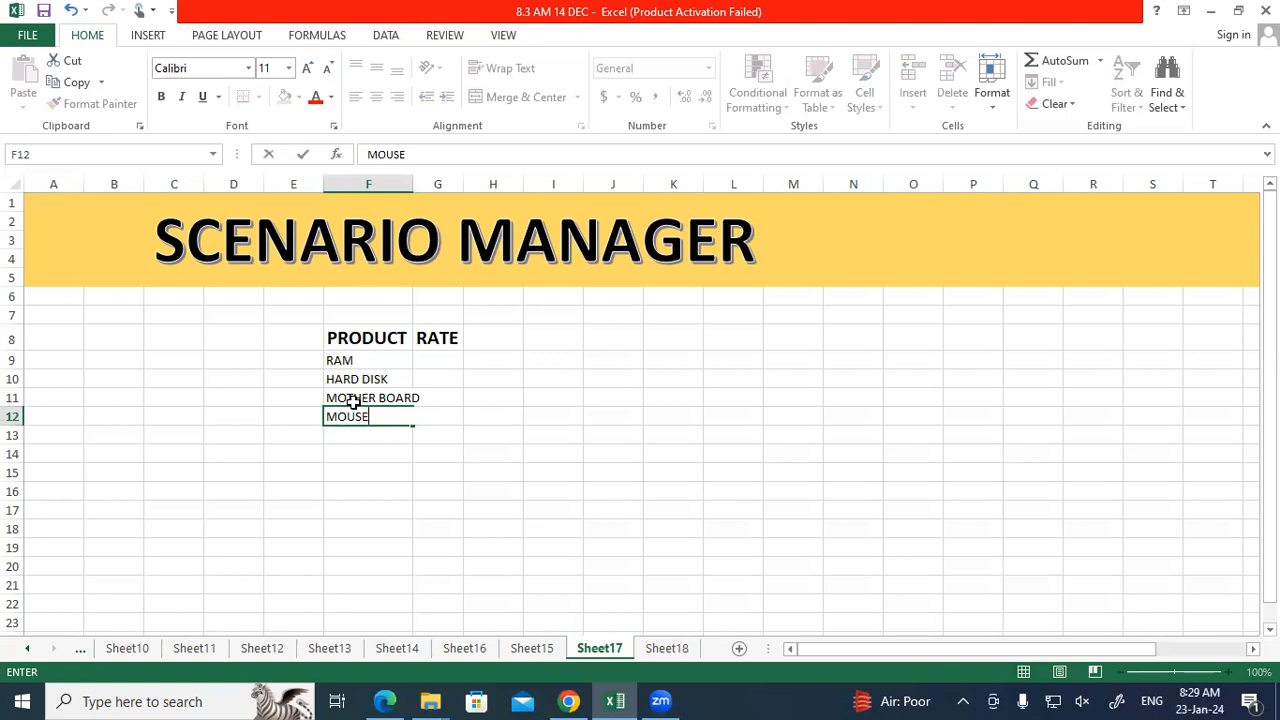
key("Return")
type("KEY")
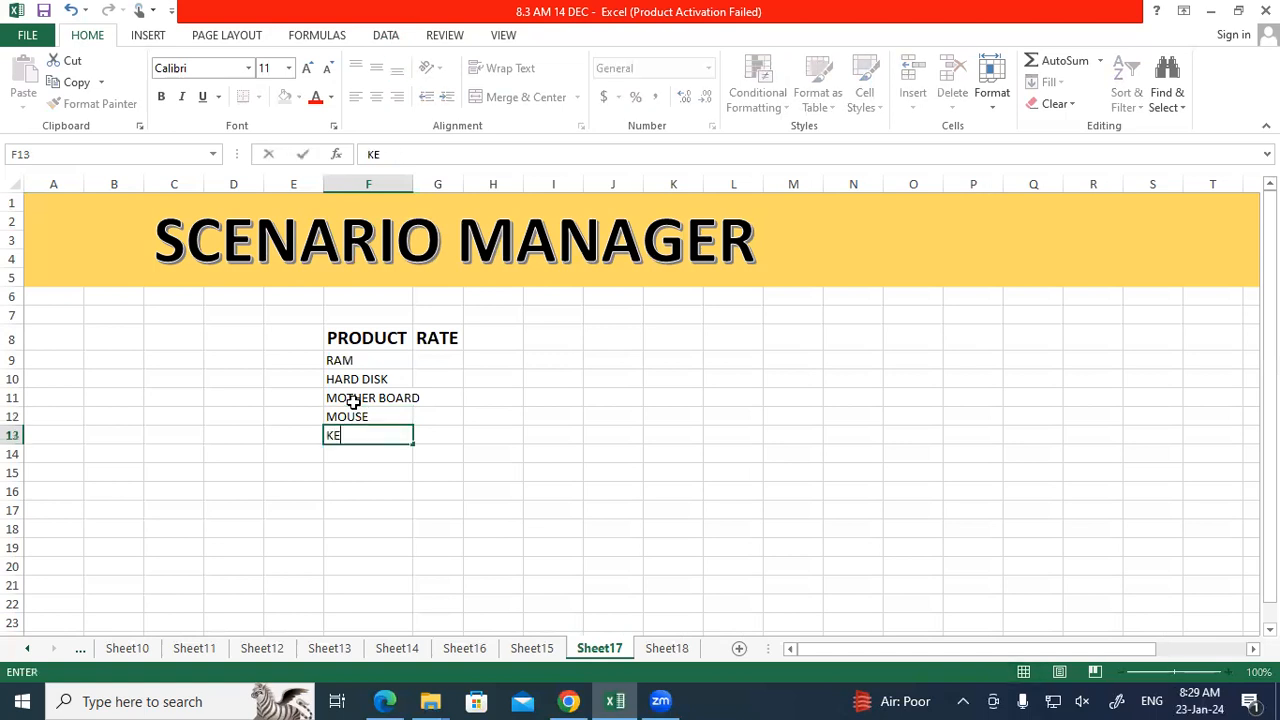
key("BackSpace")
type("BOARD")
key("Return")
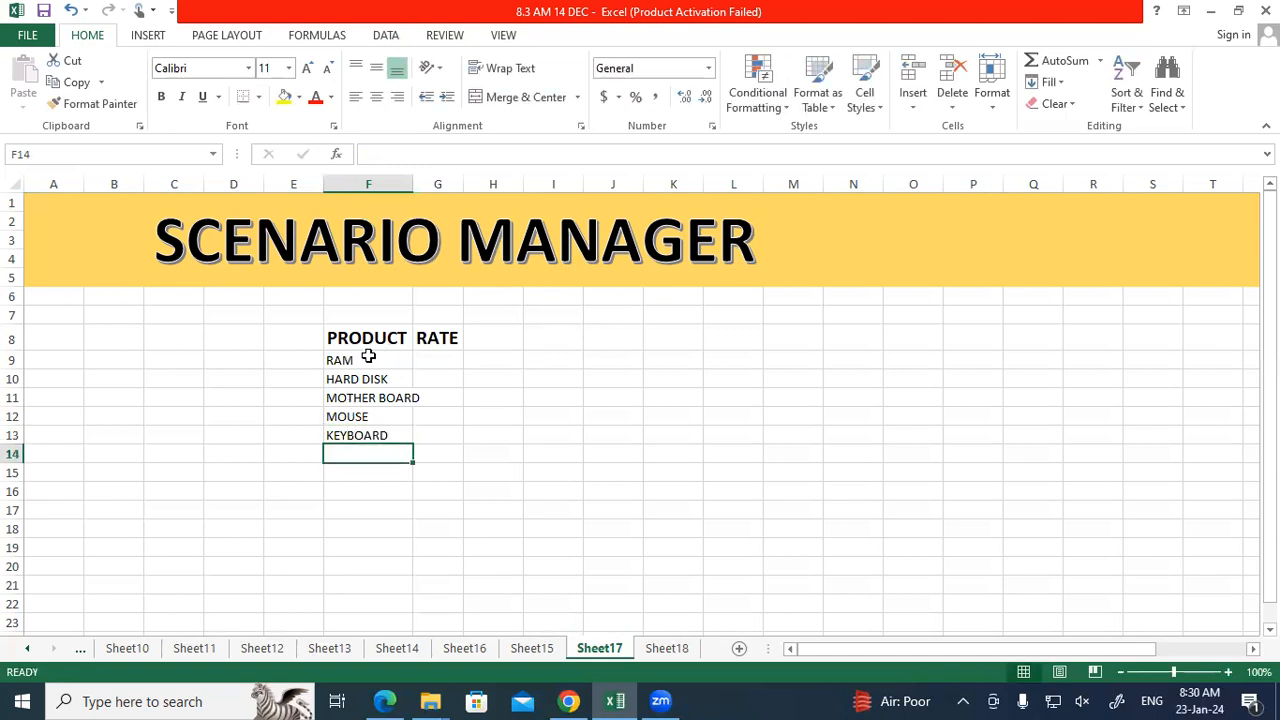
Increase the font size of cells F9 to G14 to 14.
left_click(369, 363)
left_click_drag(370, 366, 434, 449)
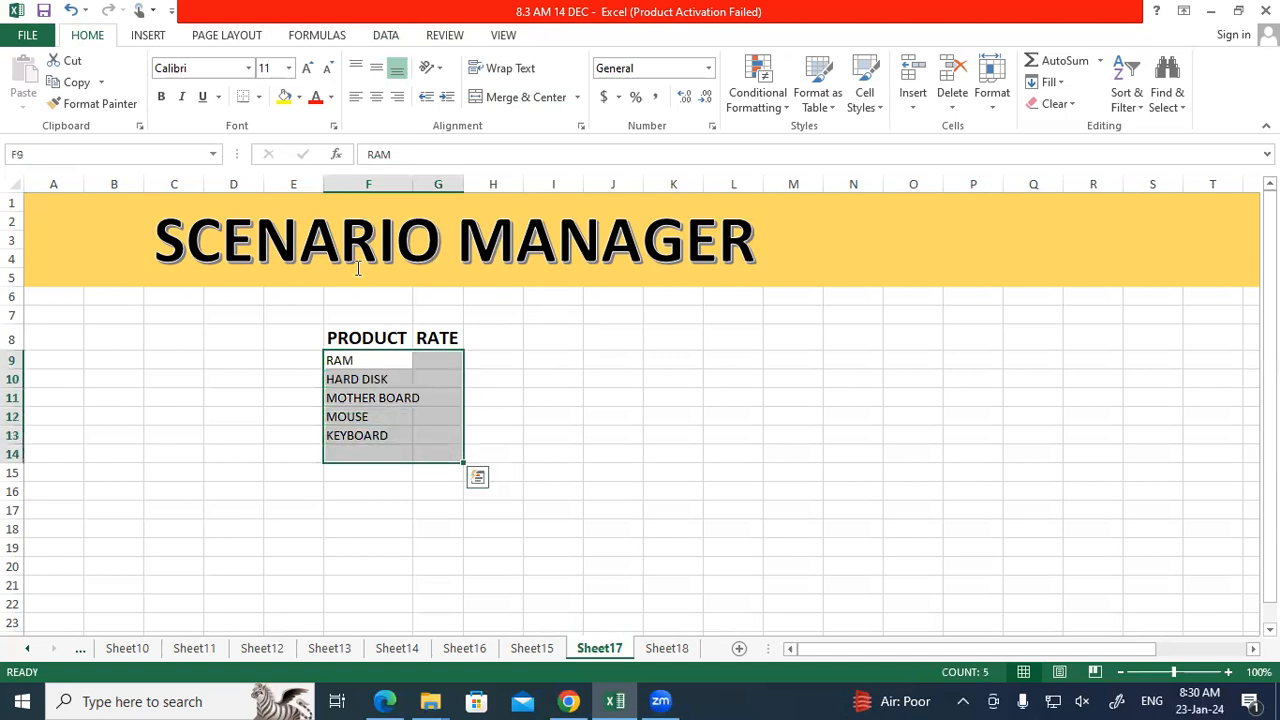
left_click(307, 67)
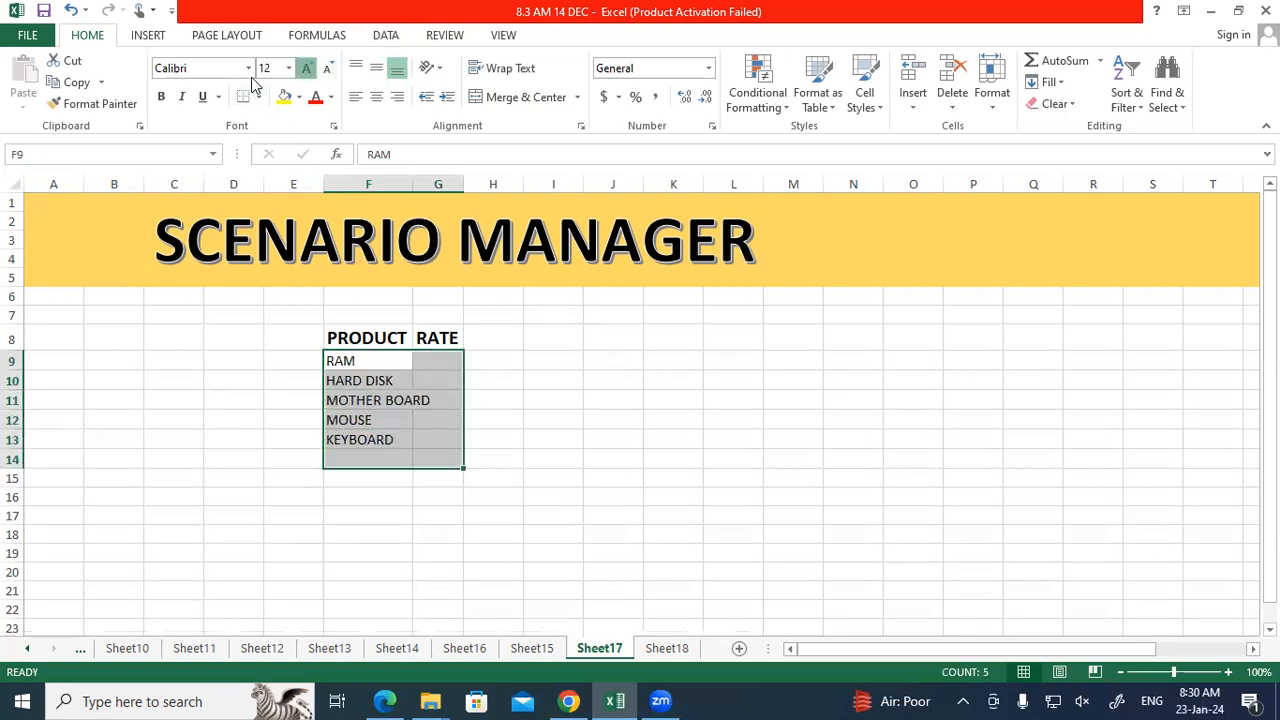
left_click(307, 67)
Apply all borders to the table in F8 to G13 and autofit columns F and G to their contents.
left_click_drag(357, 340, 440, 456)
left_click(258, 96)
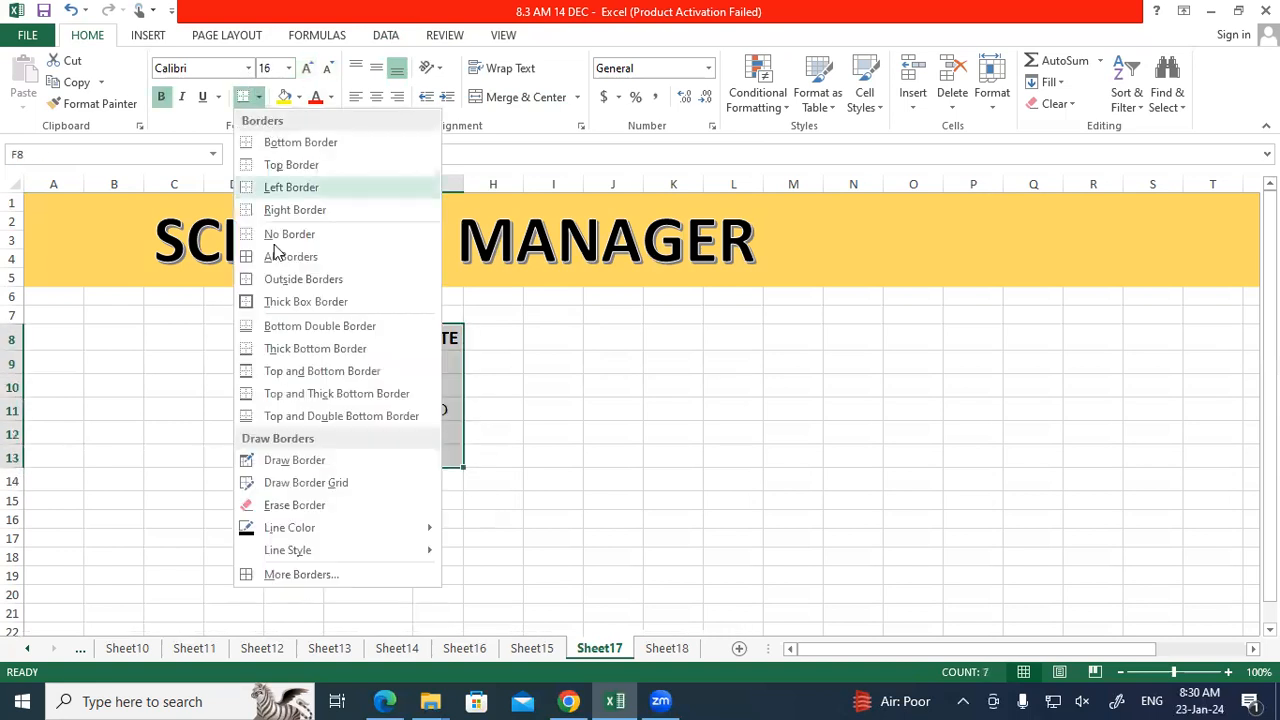
left_click(280, 257)
left_click_drag(368, 183, 438, 183)
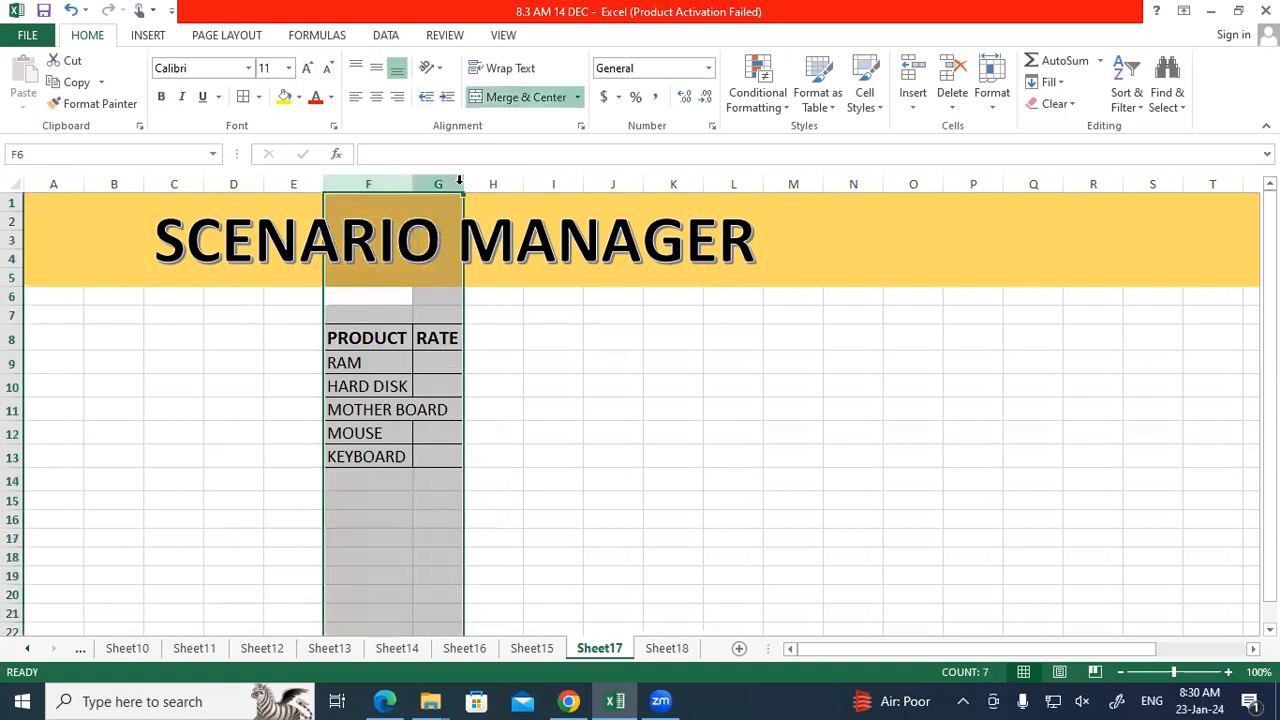
double_click(465, 183)
left_click(566, 410)
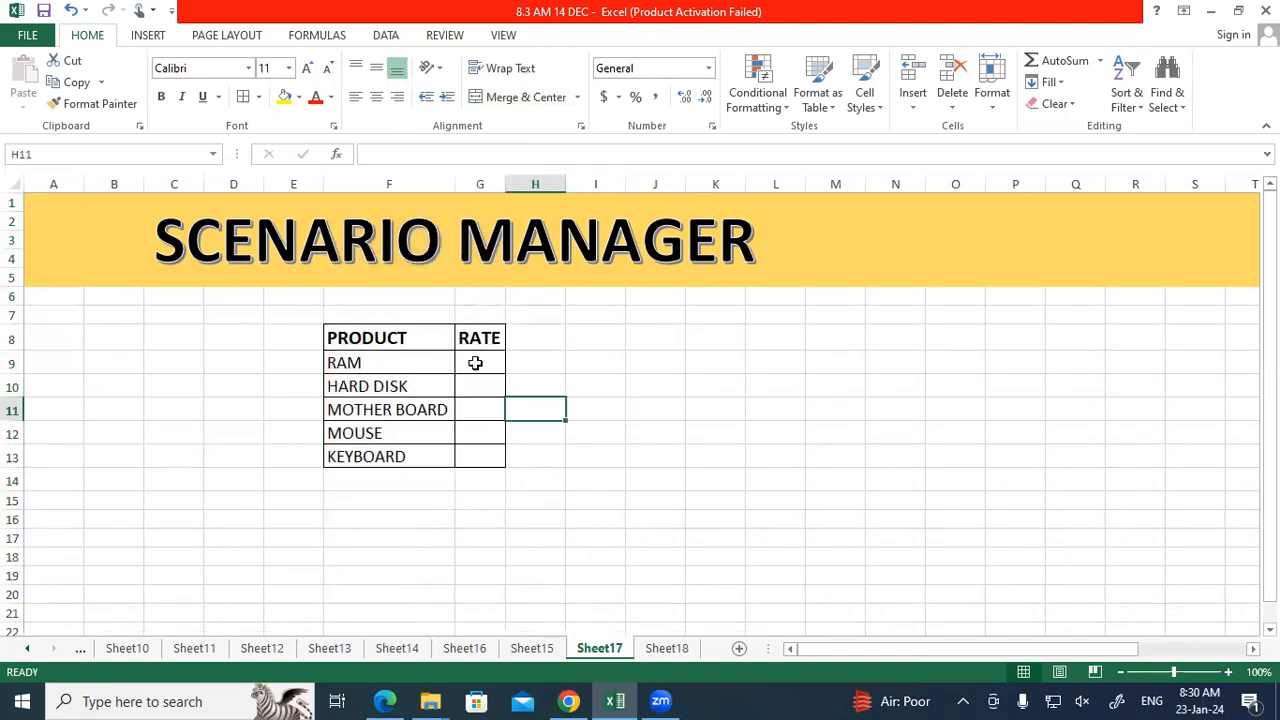
left_click(712, 455)
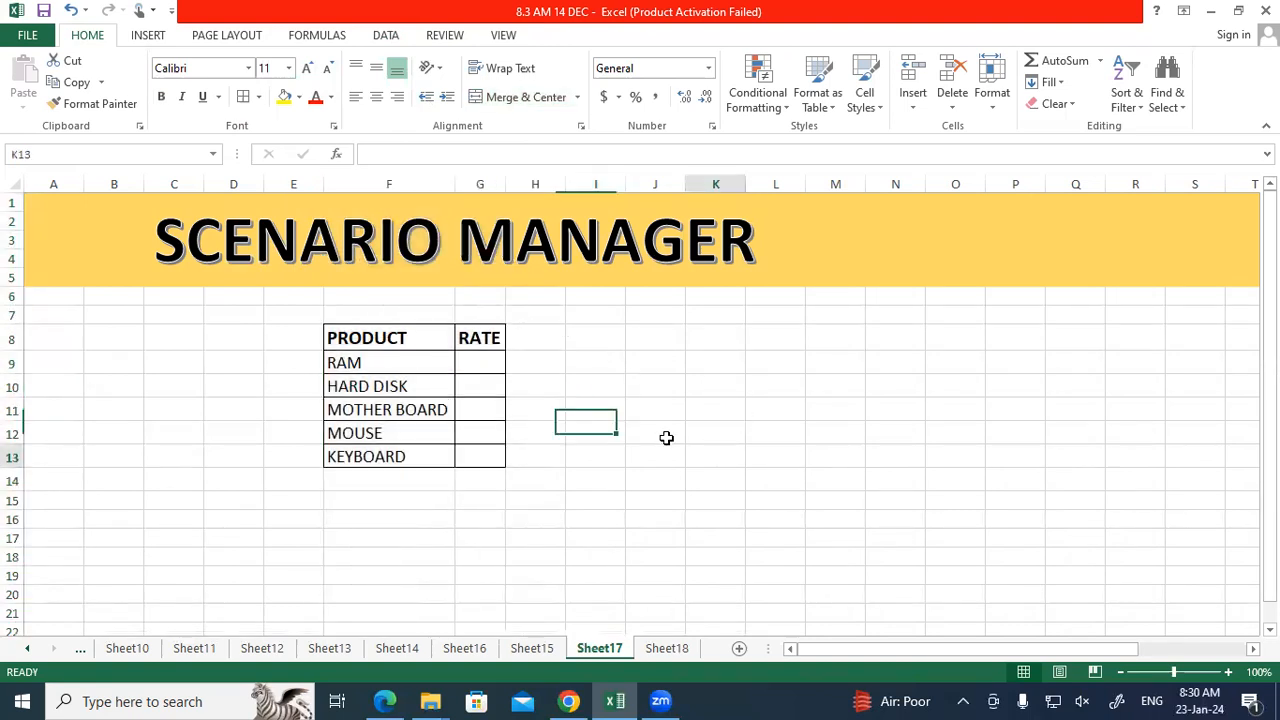
Enter the label TOTAL AMT in cell F14 below the product list.
left_click(387, 476)
type("TOTAL")
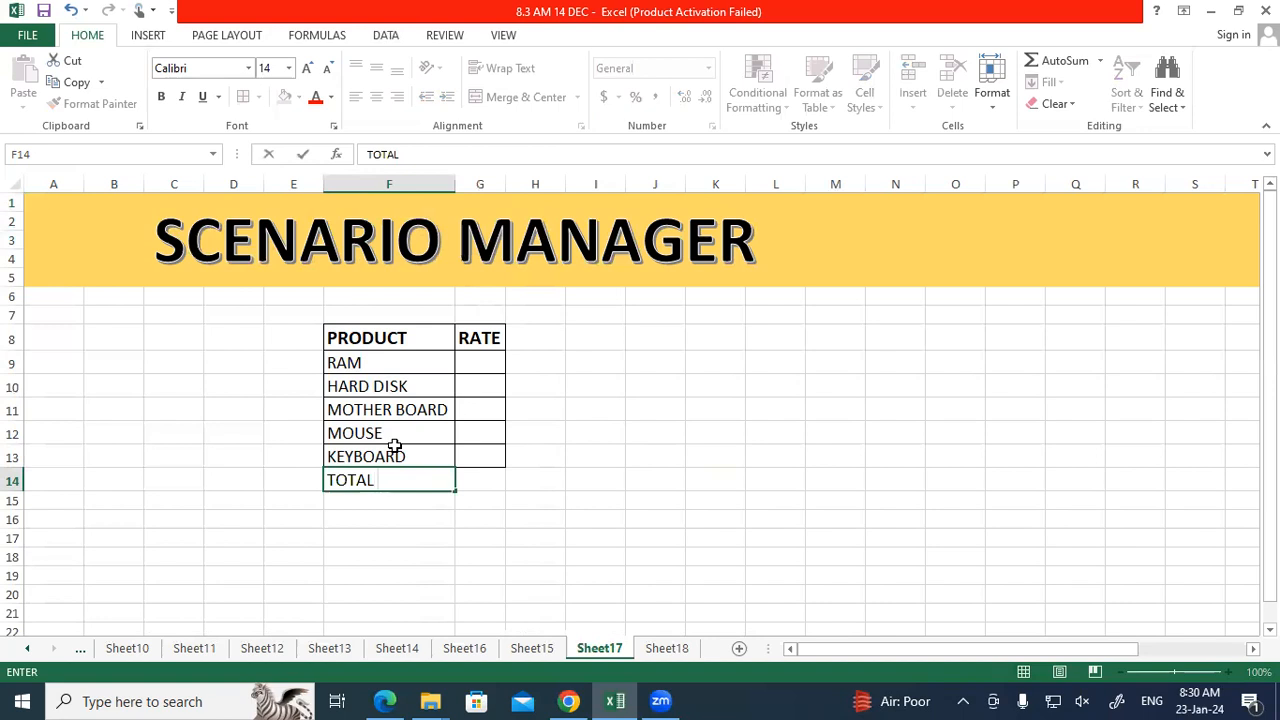
type(" AMT")
key("Return")
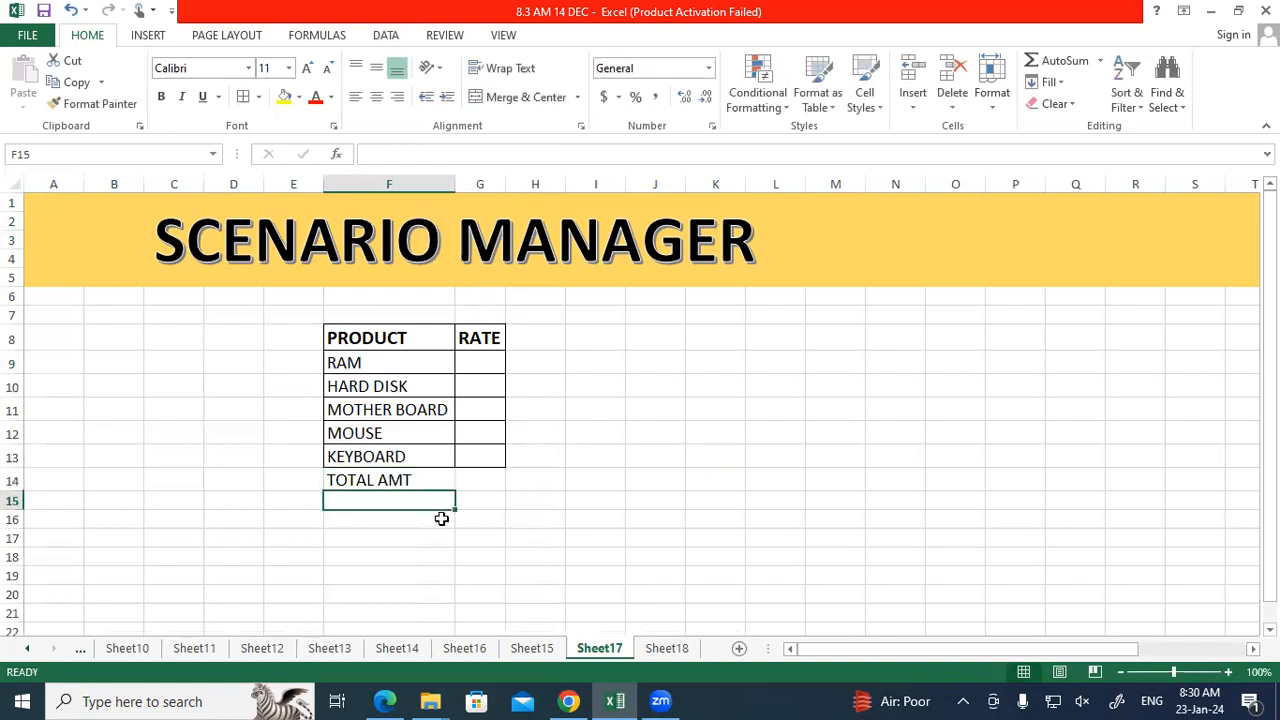
Copy the PRODUCT header's formatting onto the TOTAL AMT label in F14 and the total cell G14.
left_click(380, 334)
left_click(95, 103)
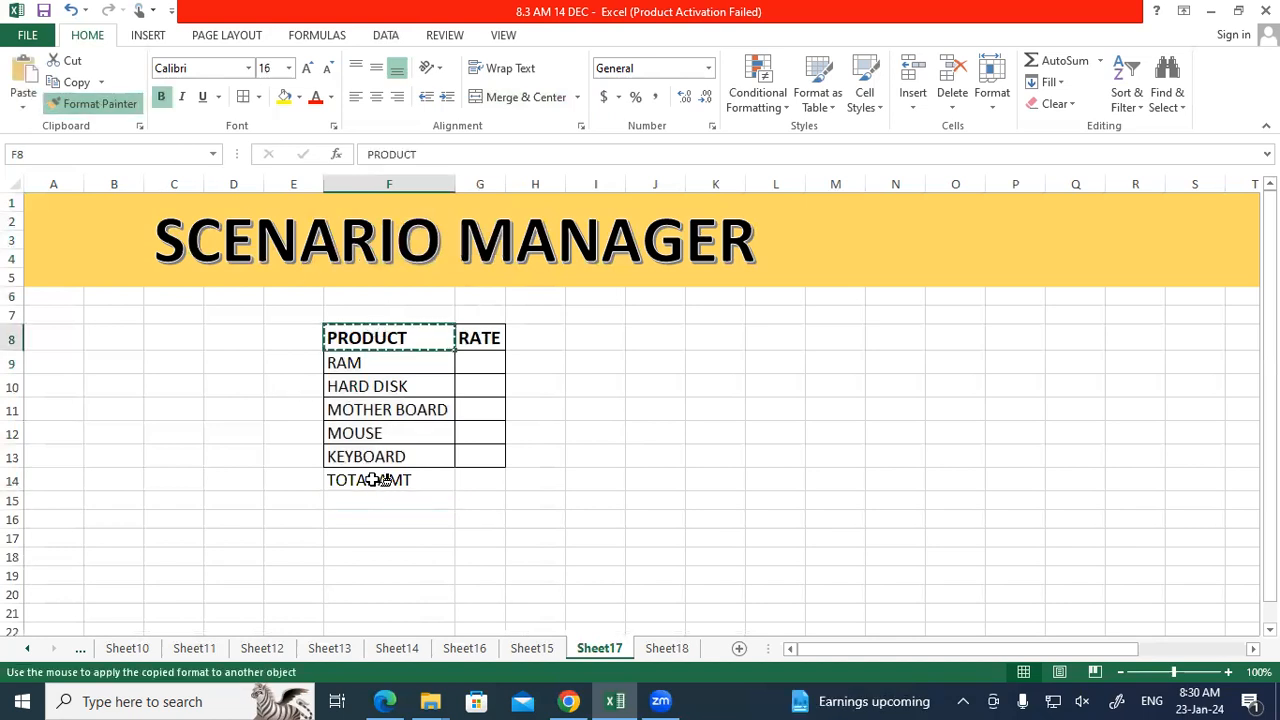
left_click(373, 480)
left_click(484, 478)
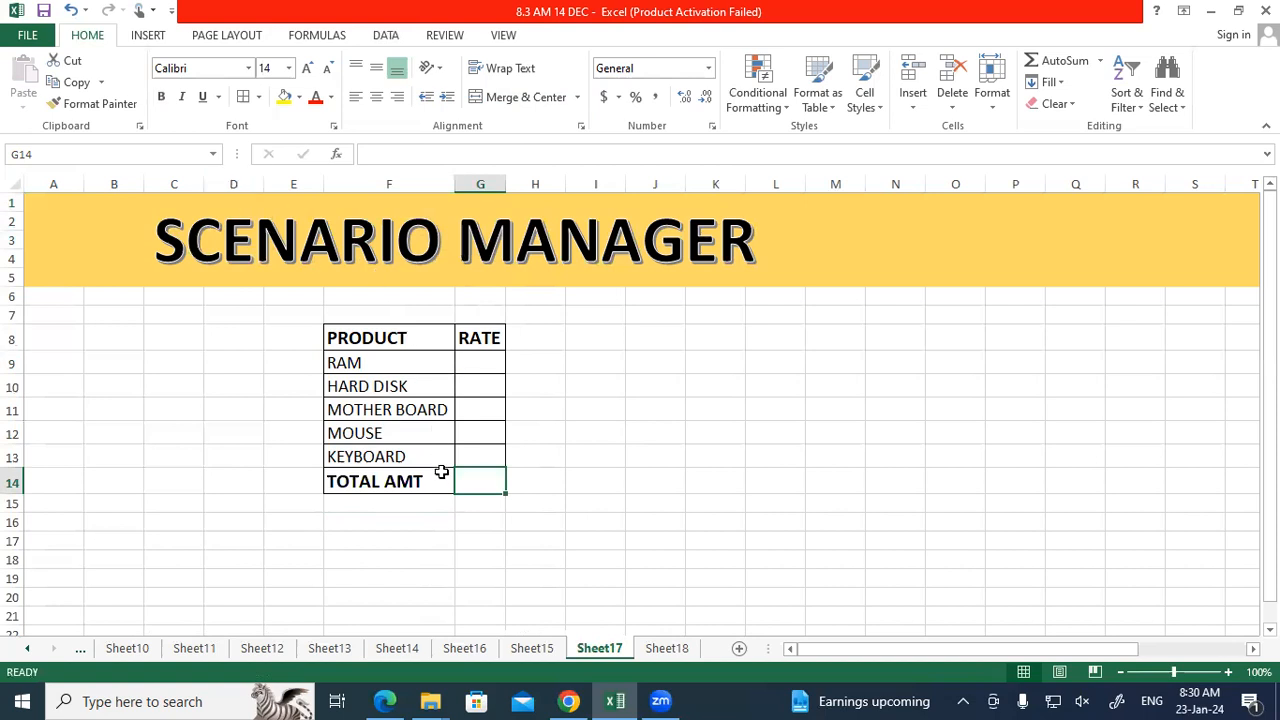
left_click(440, 478)
left_click(95, 103)
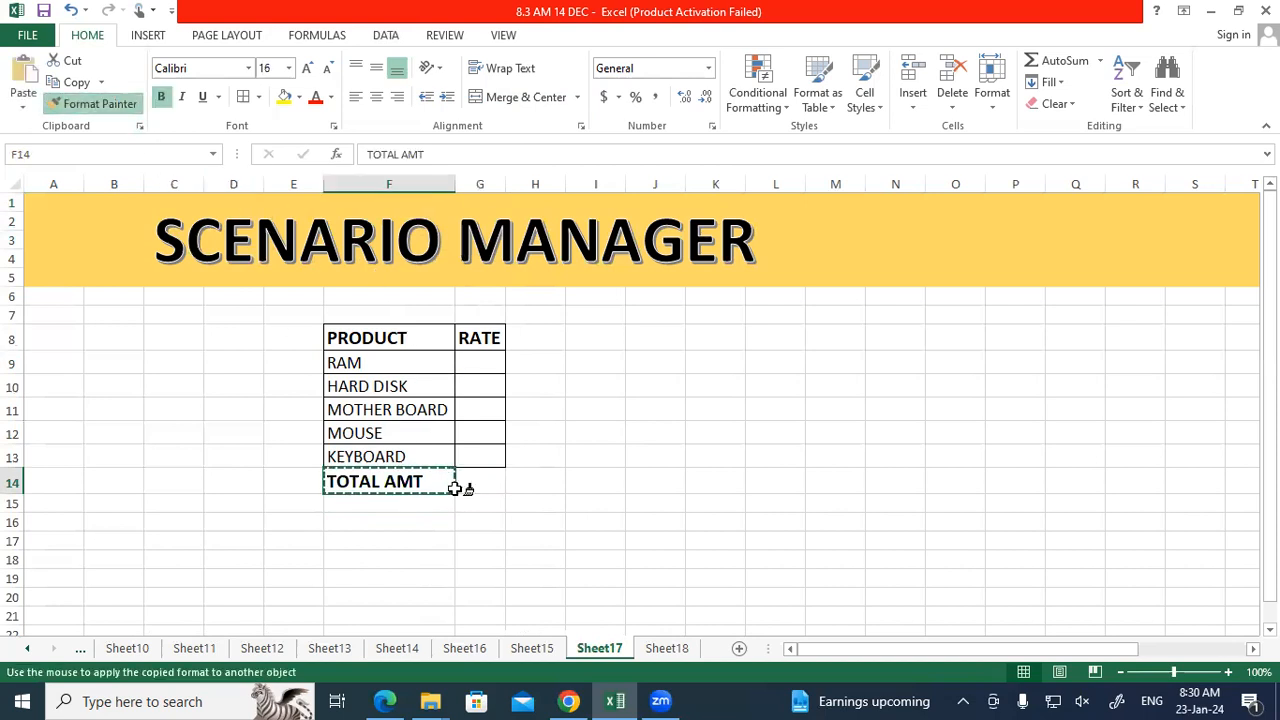
left_click(457, 483)
left_click(595, 479)
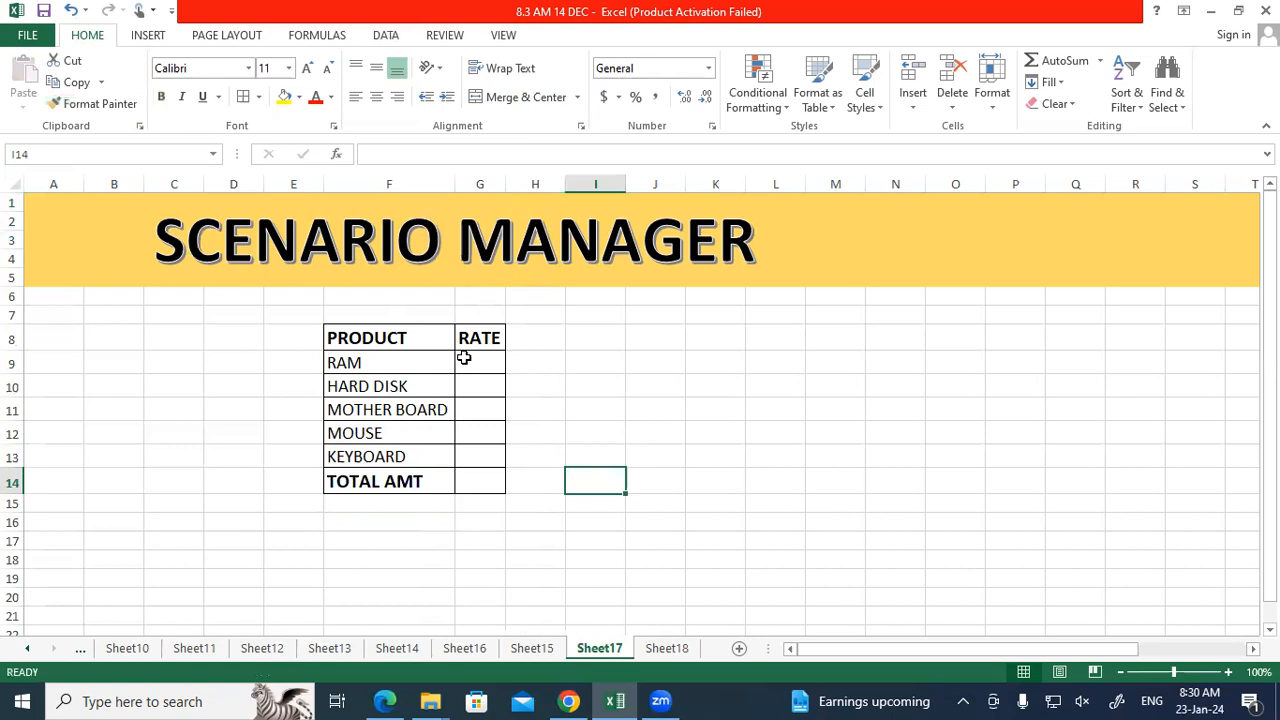
Enter the rates 2000, 3000, 4500, 500 and 800 for the five products in cells G9 to G13.
left_click(464, 360)
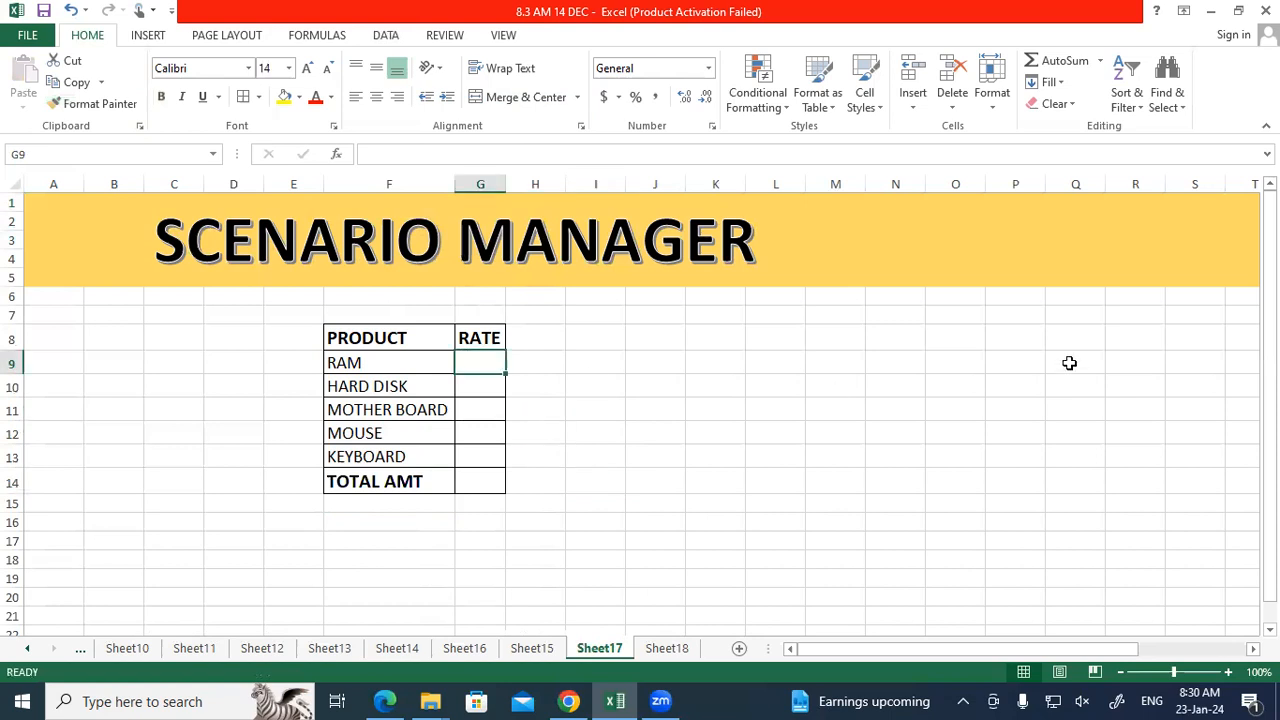
type("2000")
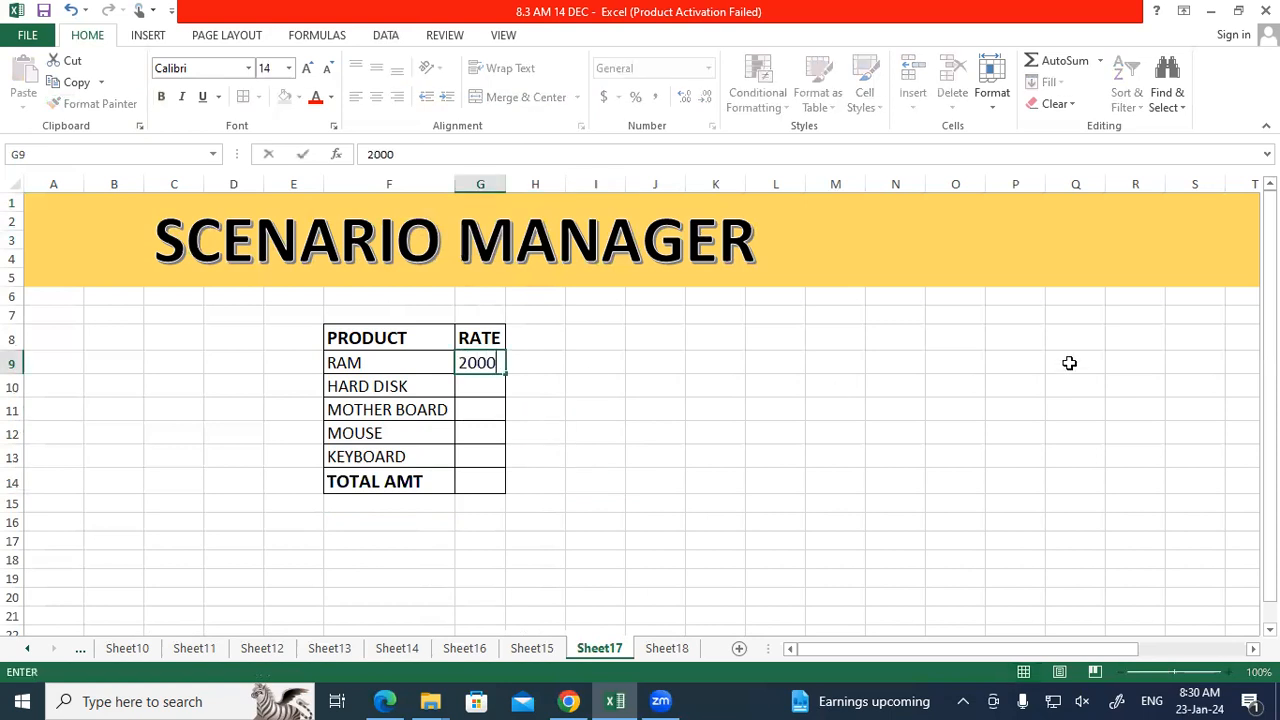
key("Return")
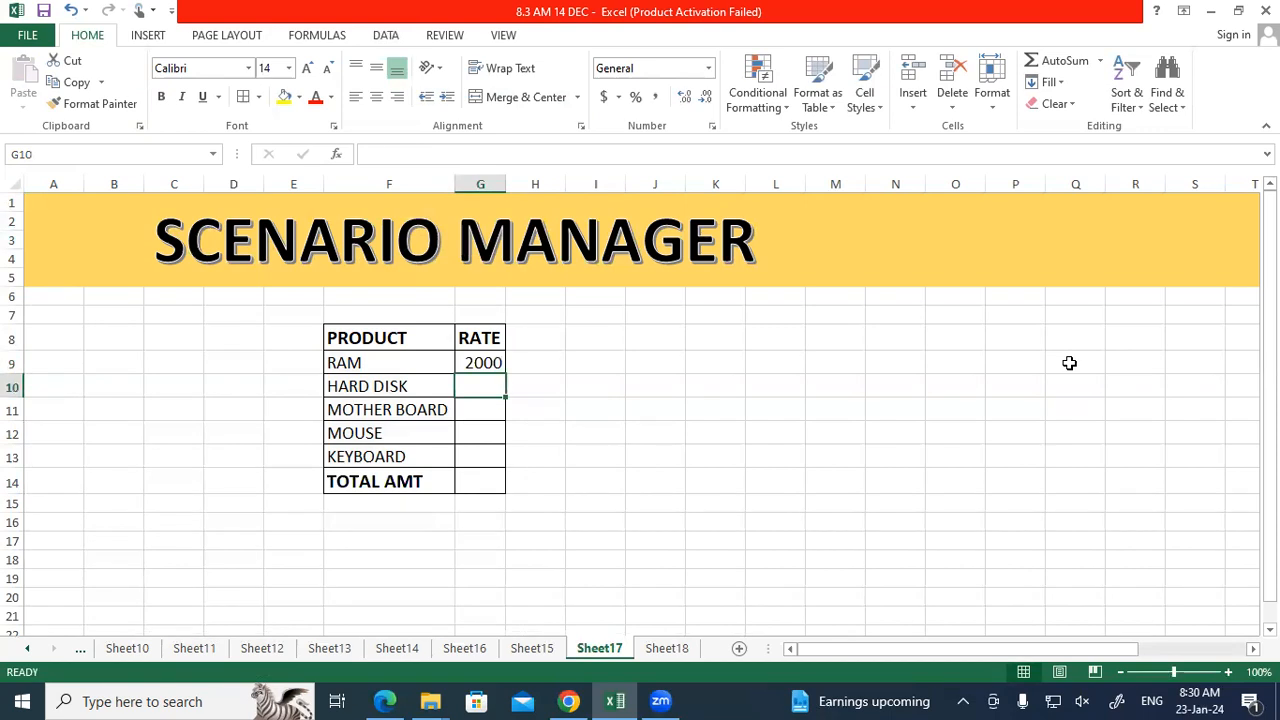
type("3000")
key("Return")
type("4500")
key("Return")
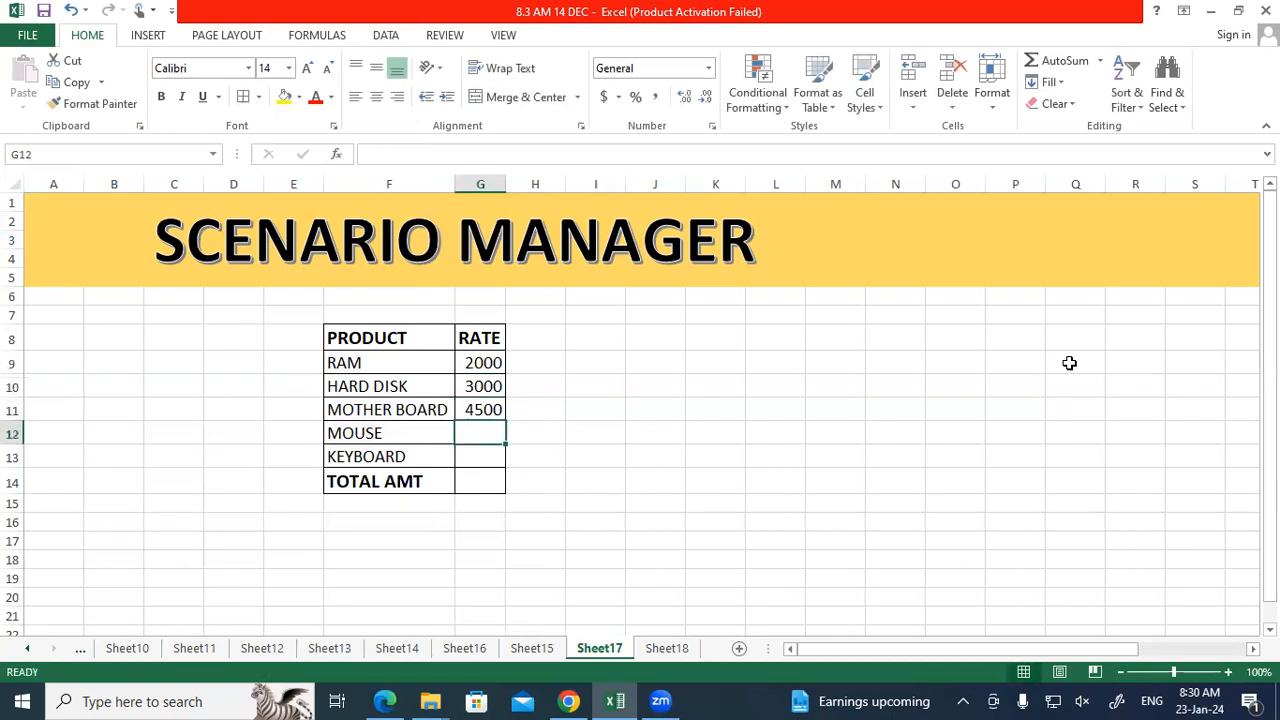
type("500")
key("Return")
type("800")
key("Return")
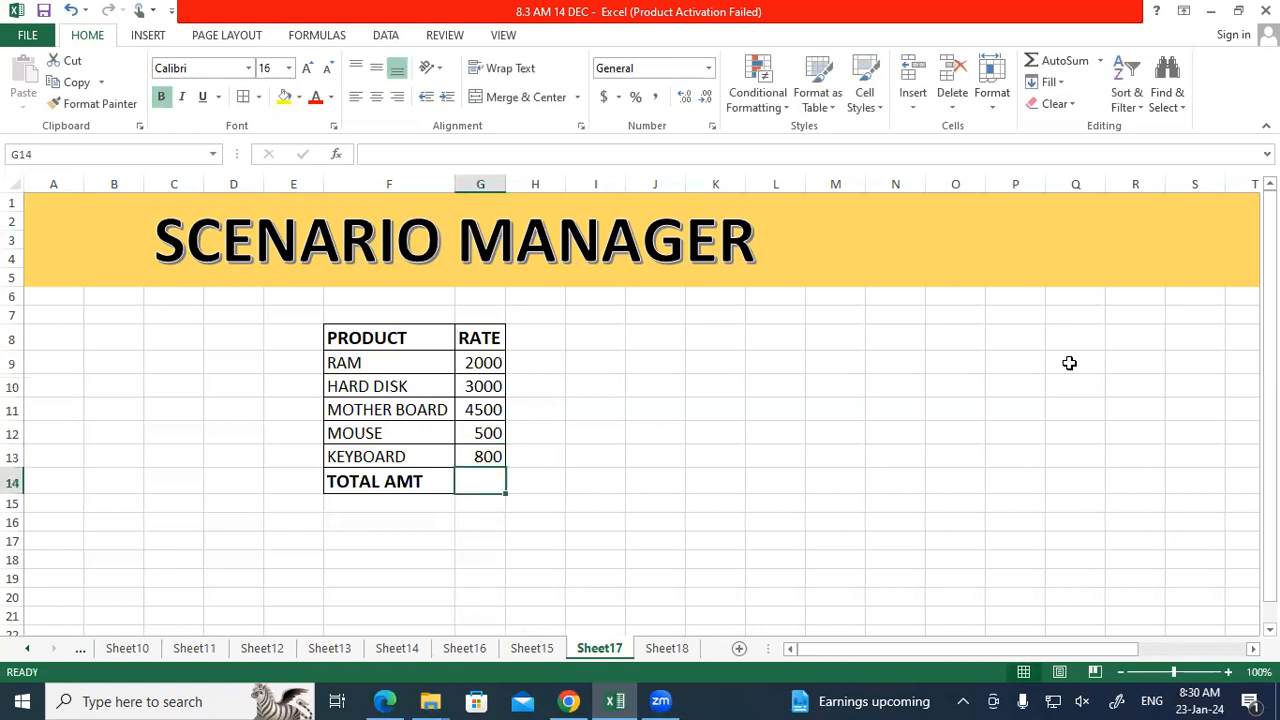
Total the rates in G9 to G13 with a SUM formula in cell G14.
key("alt+equal")
key("Return")
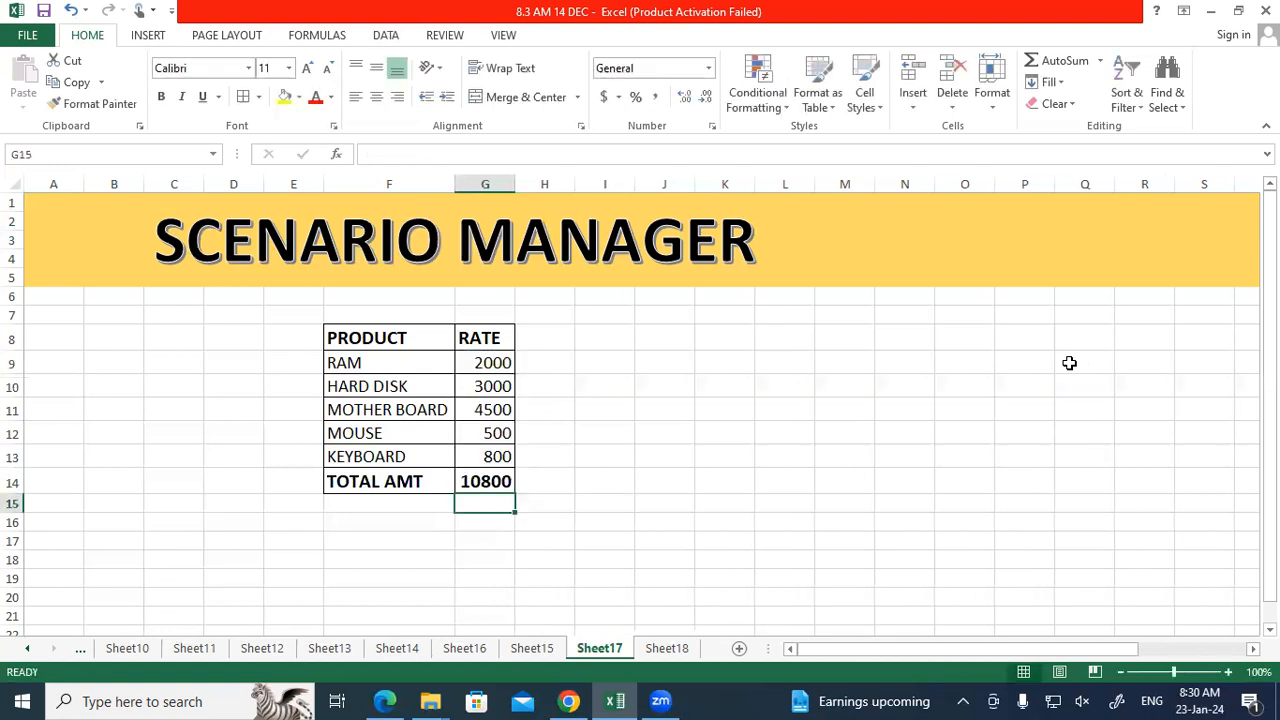
left_click(680, 385)
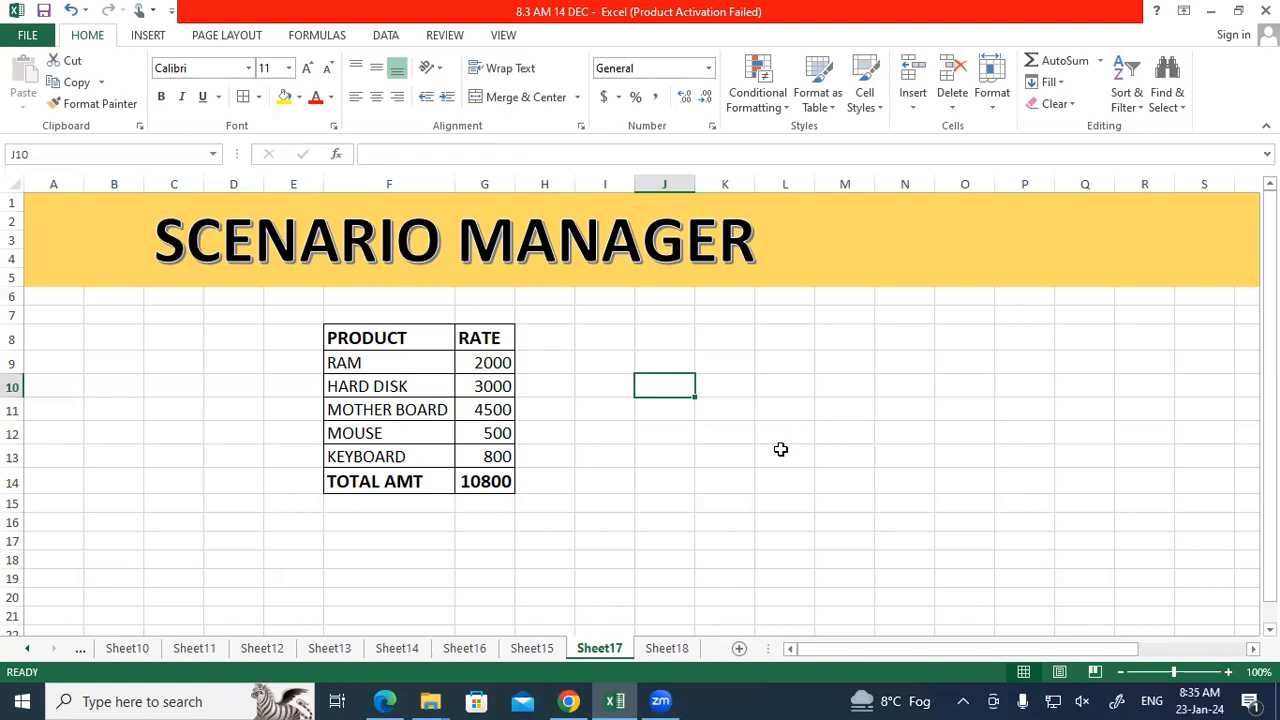
left_click(500, 482)
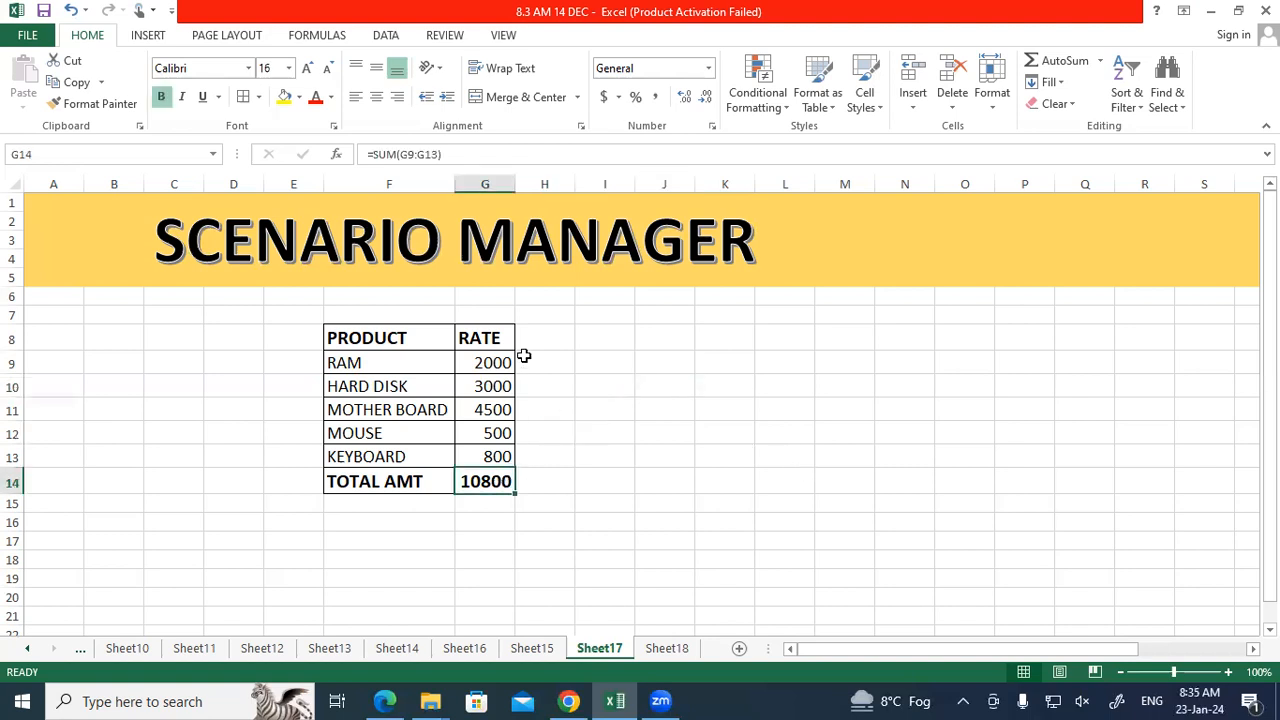
left_click(882, 417)
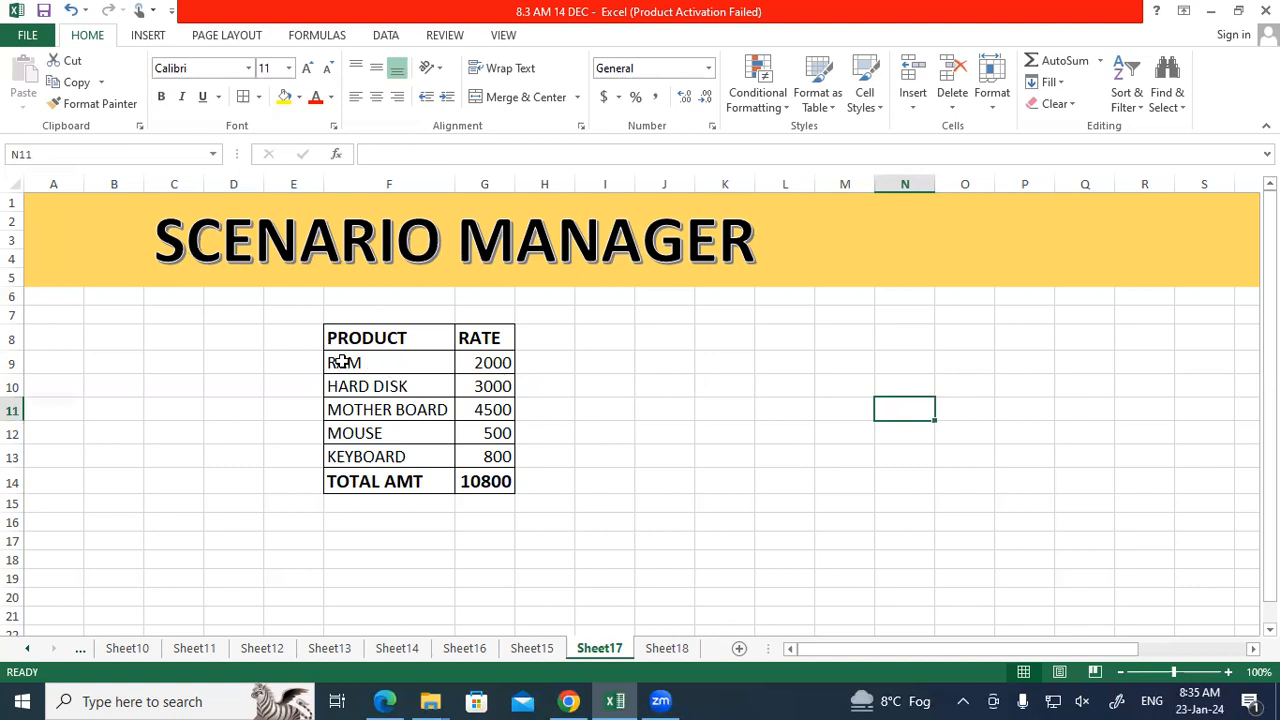
Add a scenario named MAX in the Scenario Manager with cells F9:G13 as the changing cells.
left_click_drag(341, 362, 525, 460)
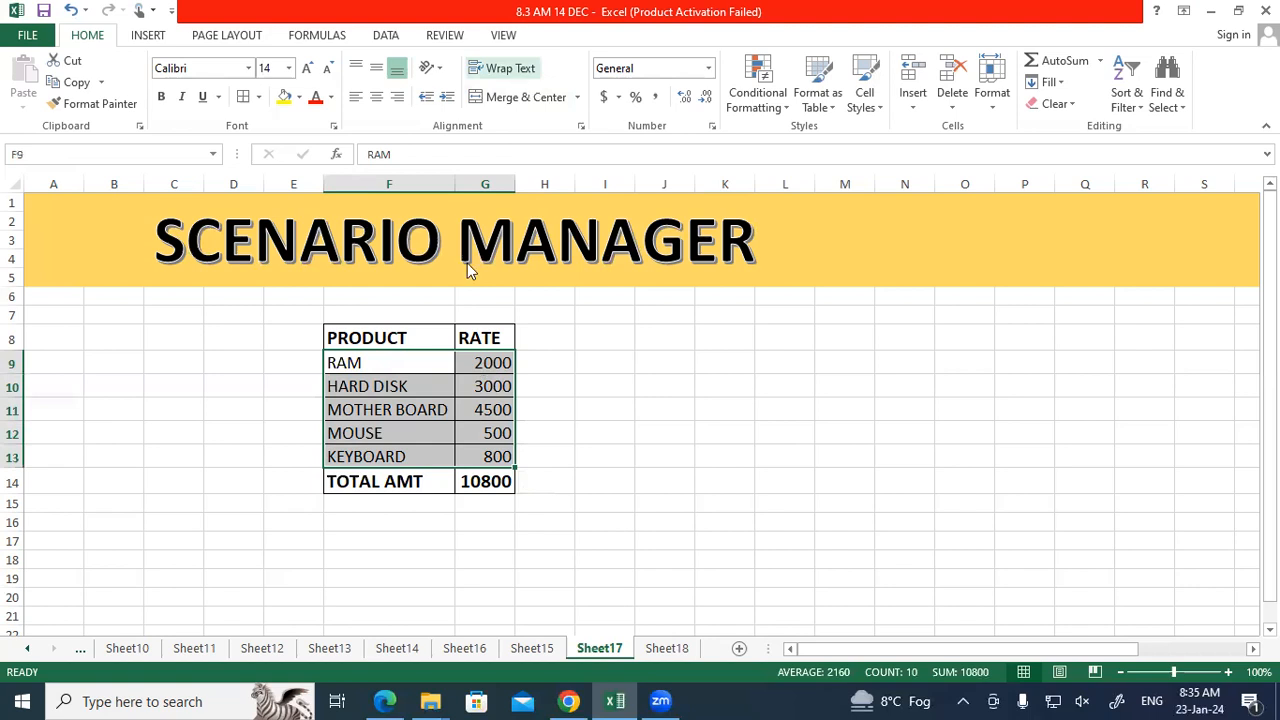
left_click(399, 36)
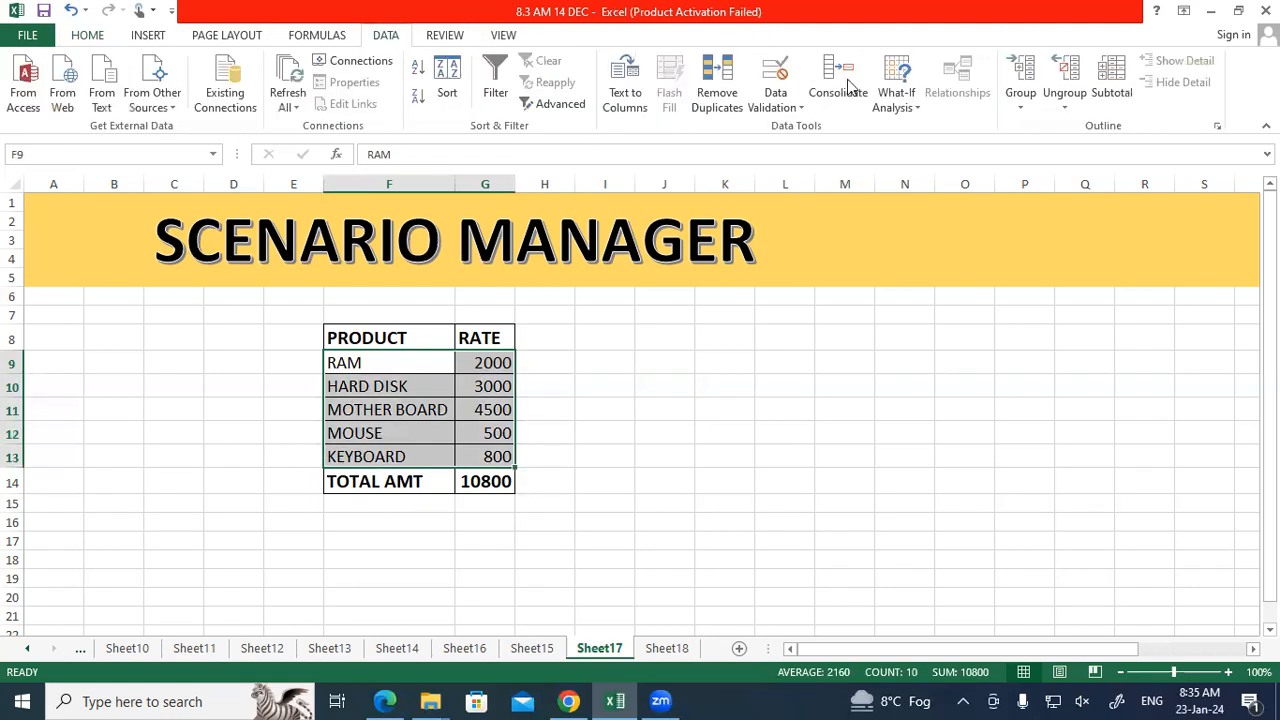
left_click(895, 106)
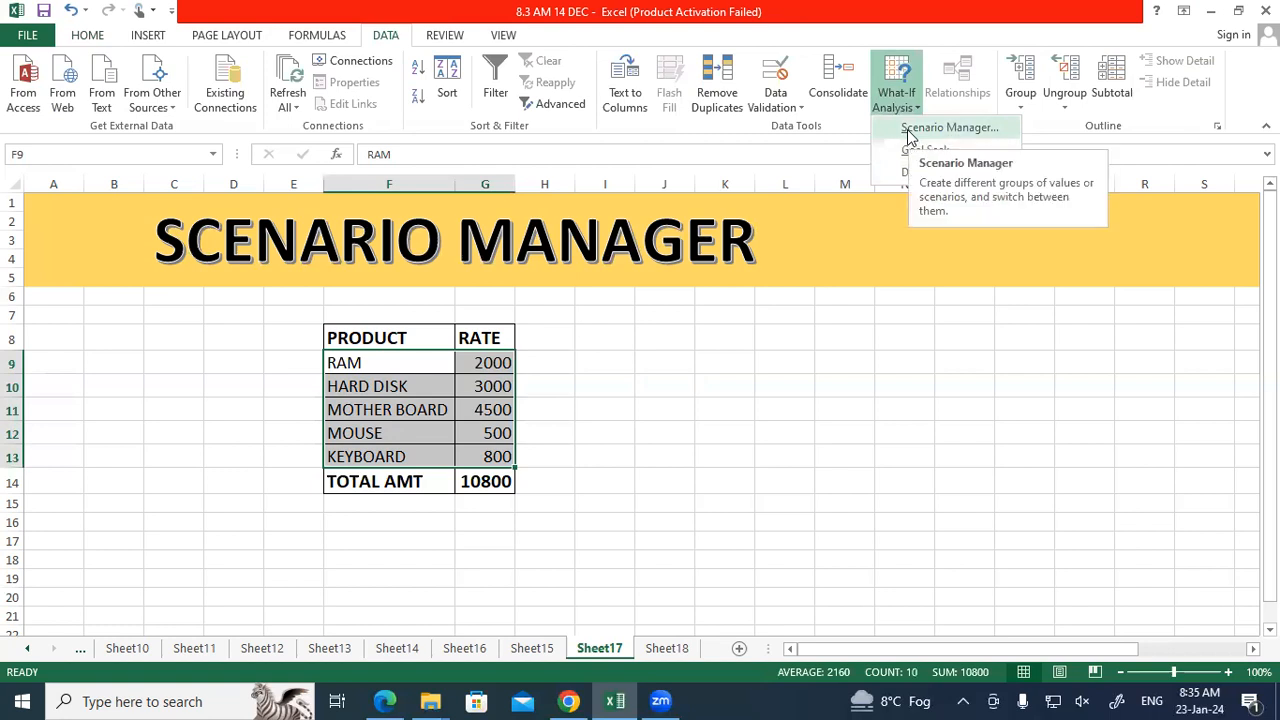
left_click(910, 130)
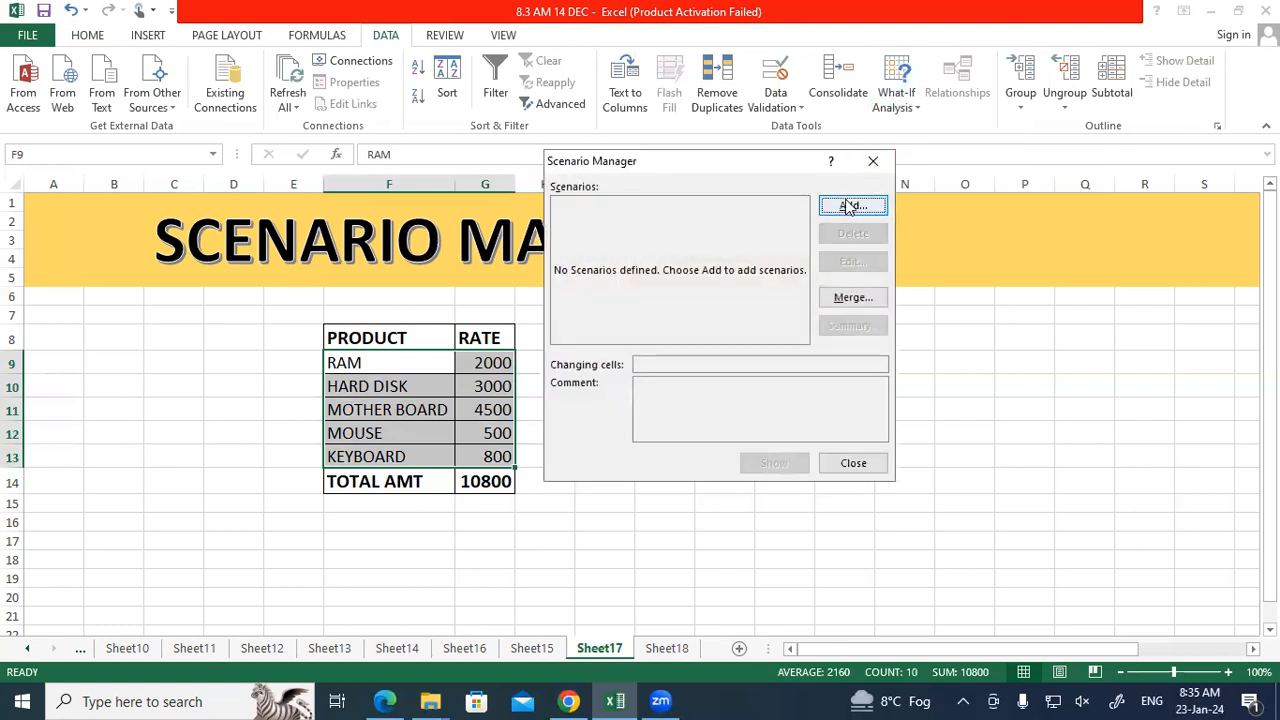
left_click(850, 207)
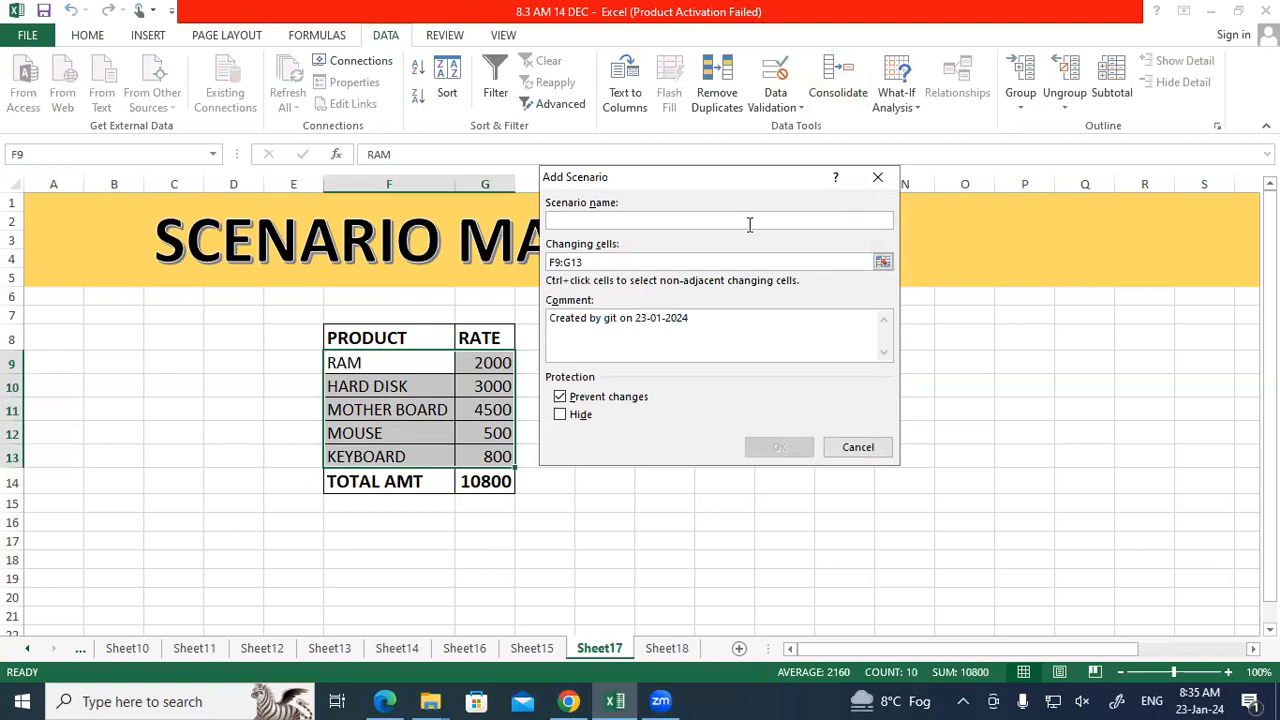
type("MAX")
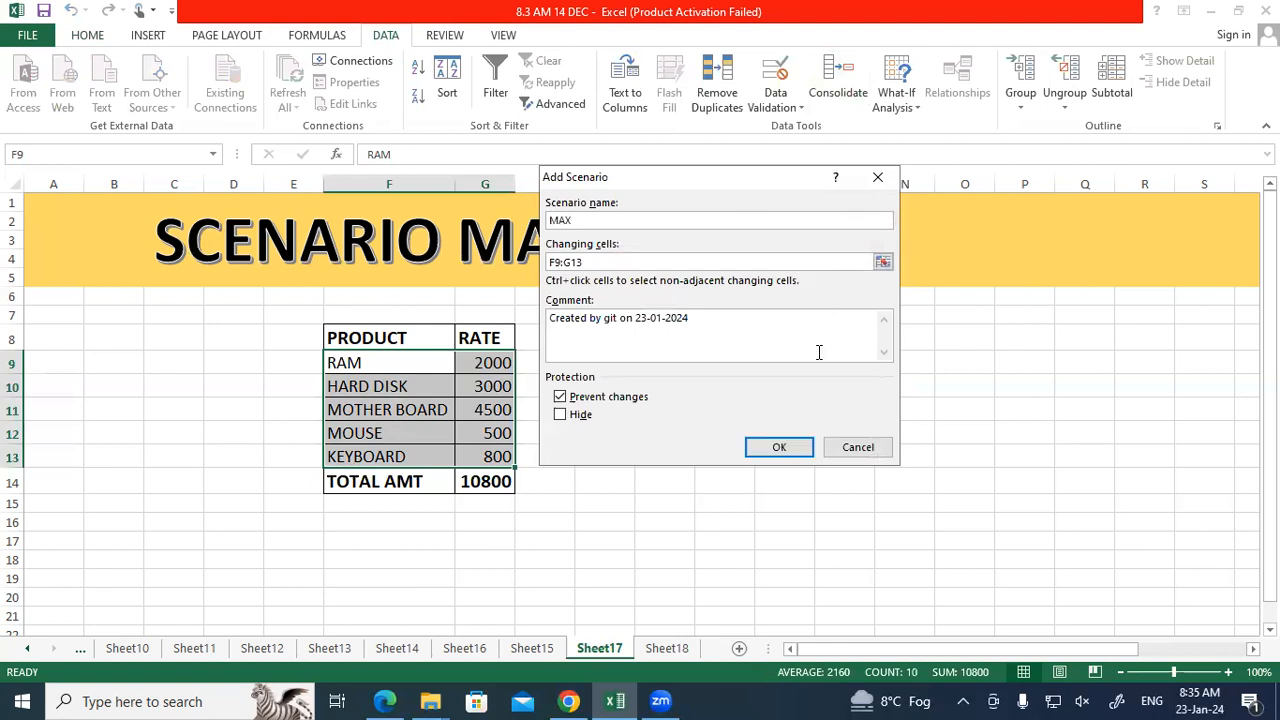
left_click(779, 447)
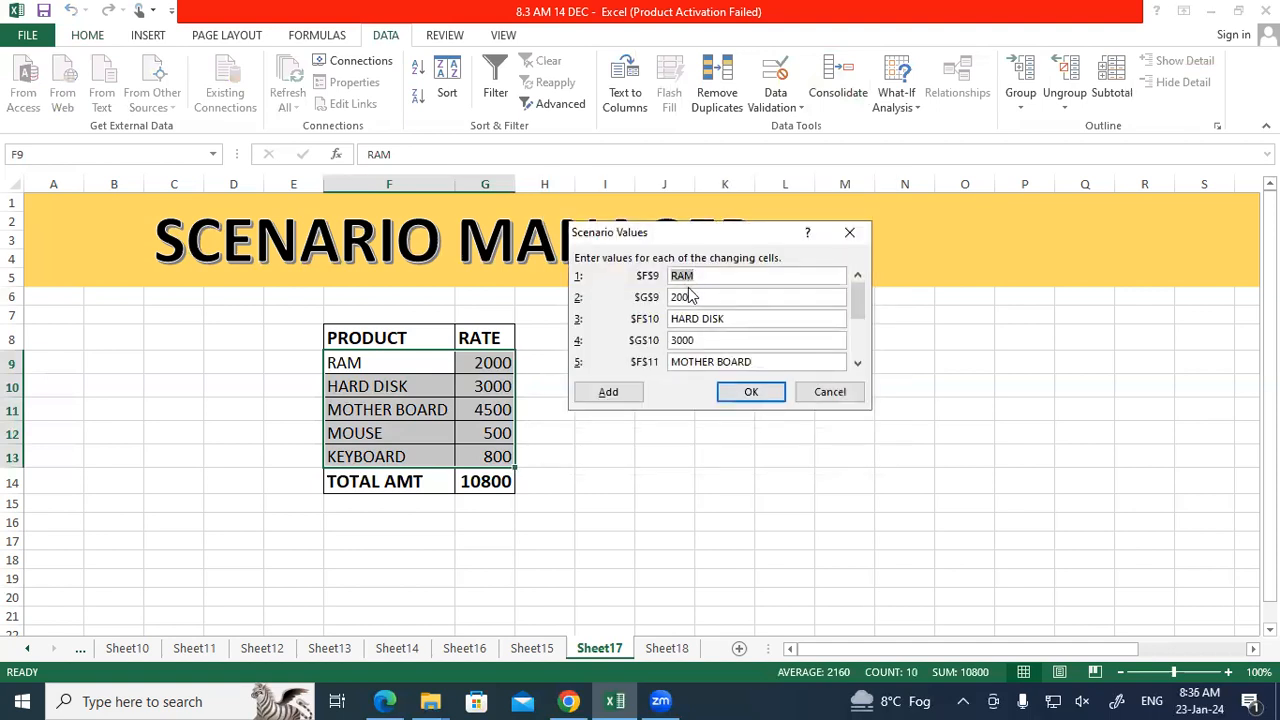
Set the MAX scenario's rates to 2500 for RAM and 3500 for HARD DISK.
key("Tab")
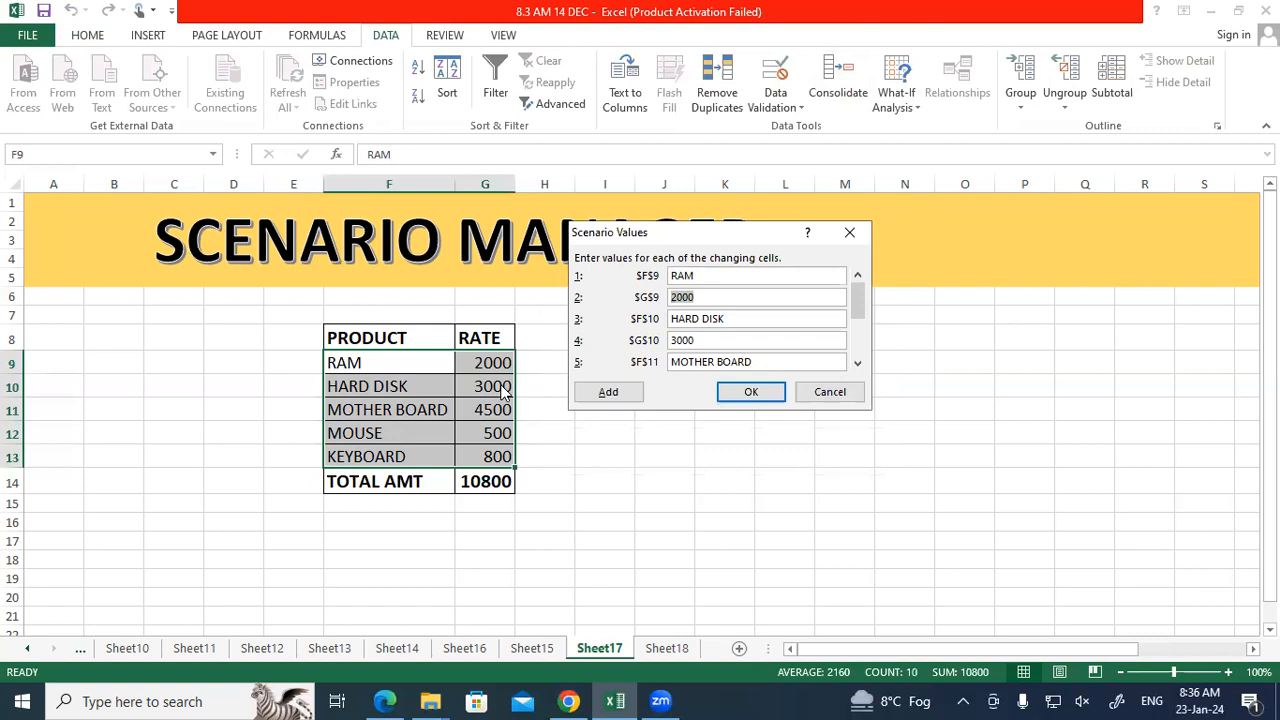
type("2500")
key("Tab")
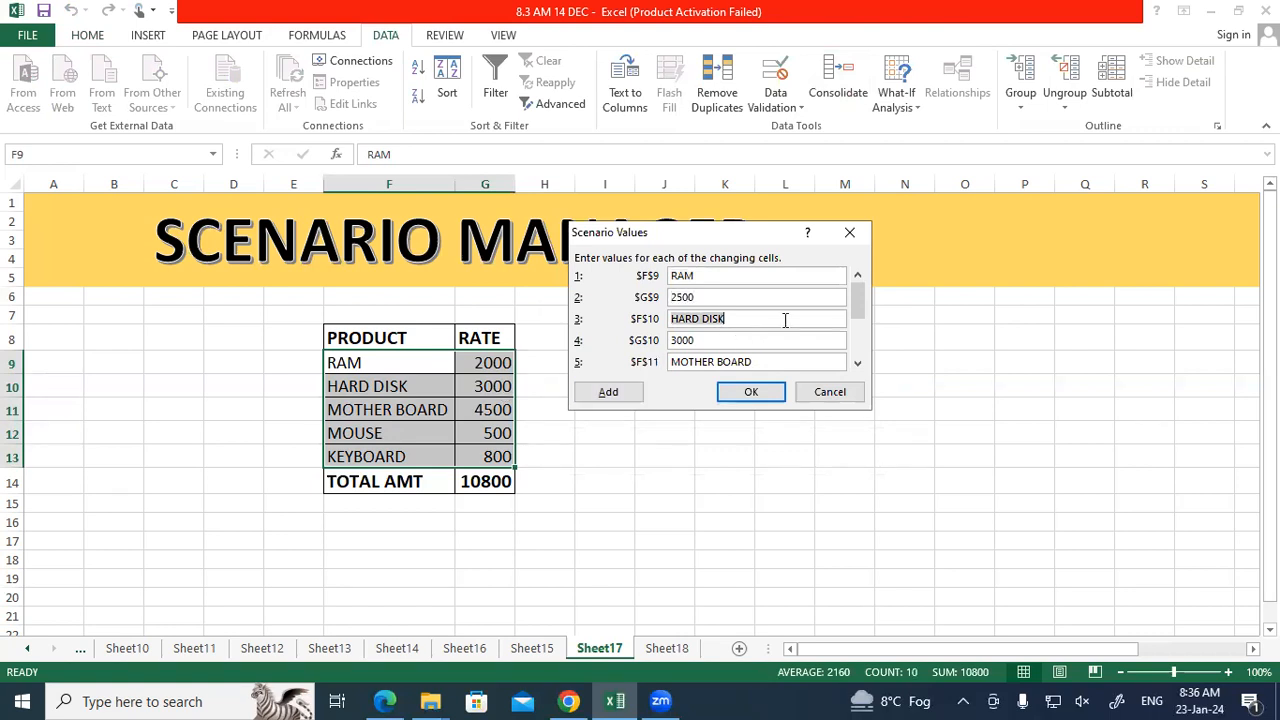
key("Tab")
type("3500")
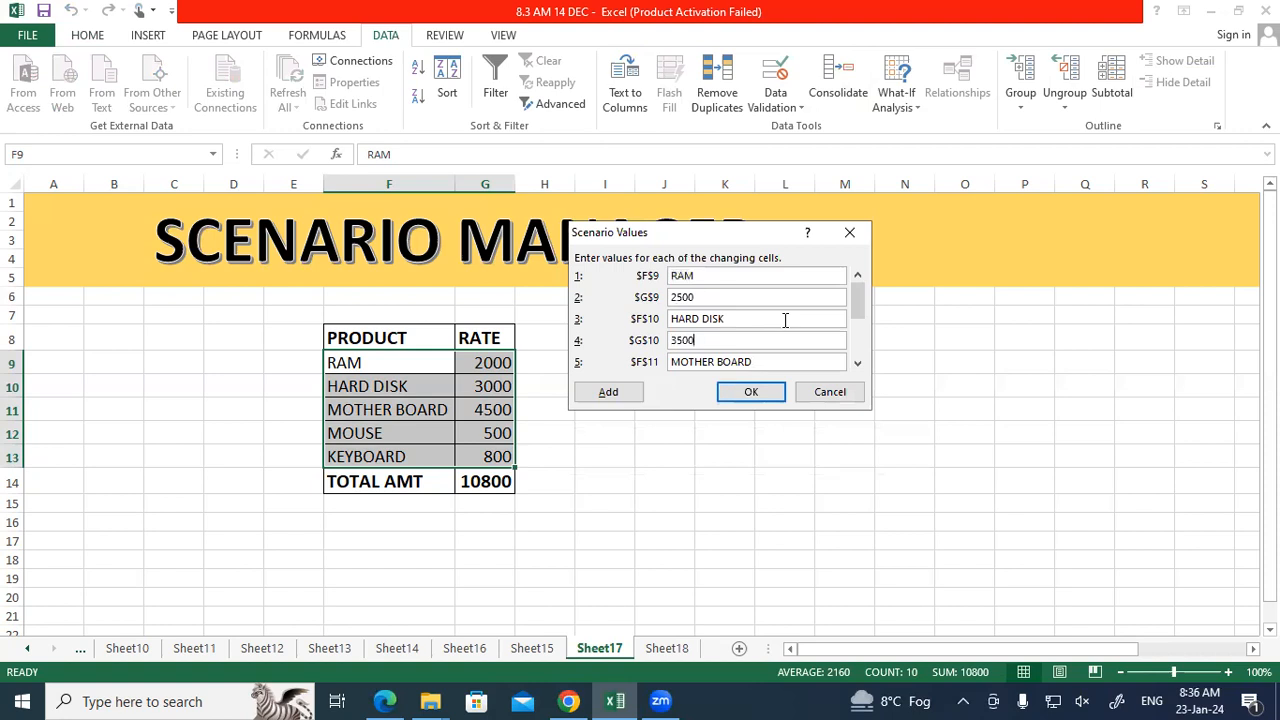
key("Tab")
key("Tab")
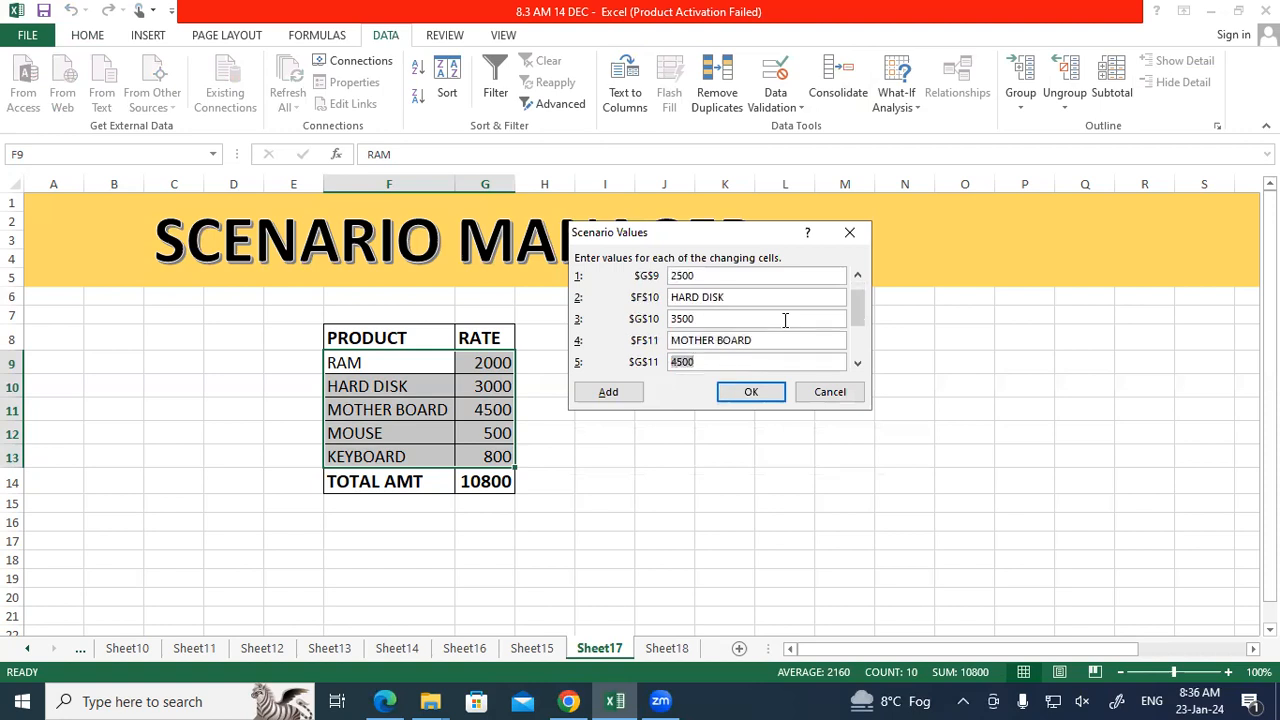
Set the MAX scenario's rates to 4800 for MOTHER BOARD, 550 for MOUSE and 900 for KEYBOARD, and save the scenario.
type("4800")
key("Tab")
key("Tab")
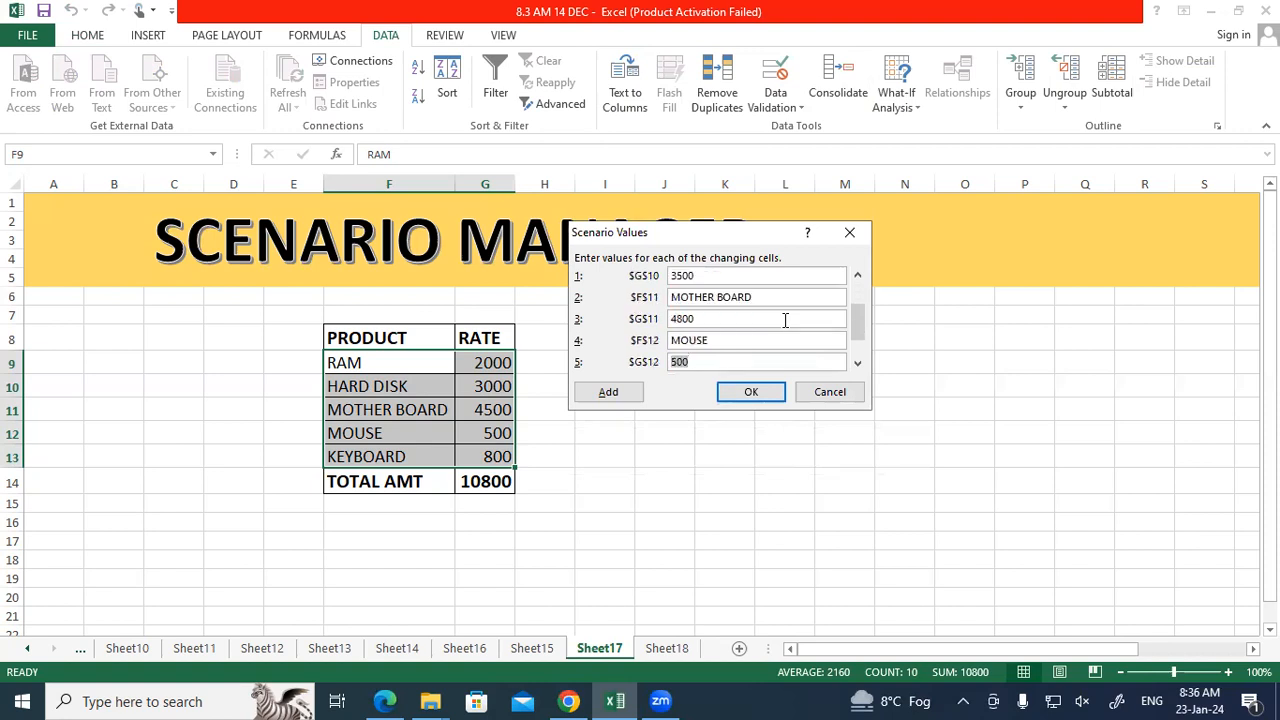
type("550")
key("Tab")
key("Tab")
type("900")
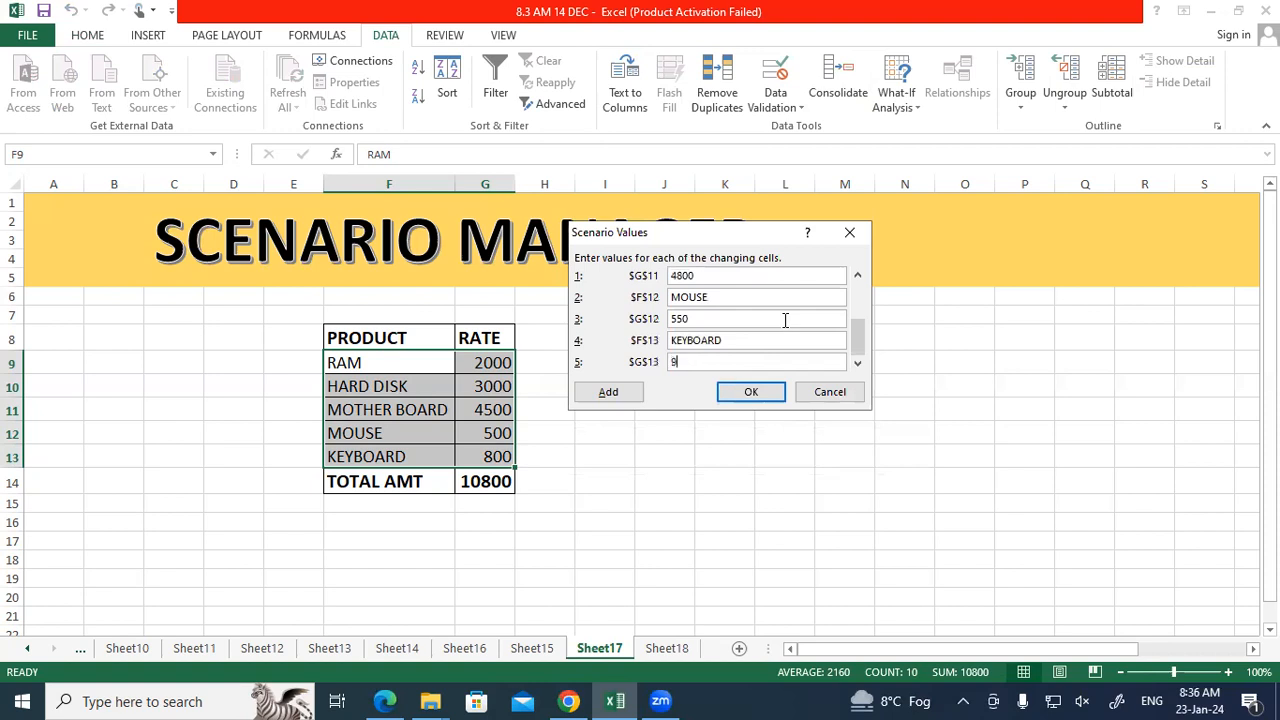
key("Tab")
left_click(750, 392)
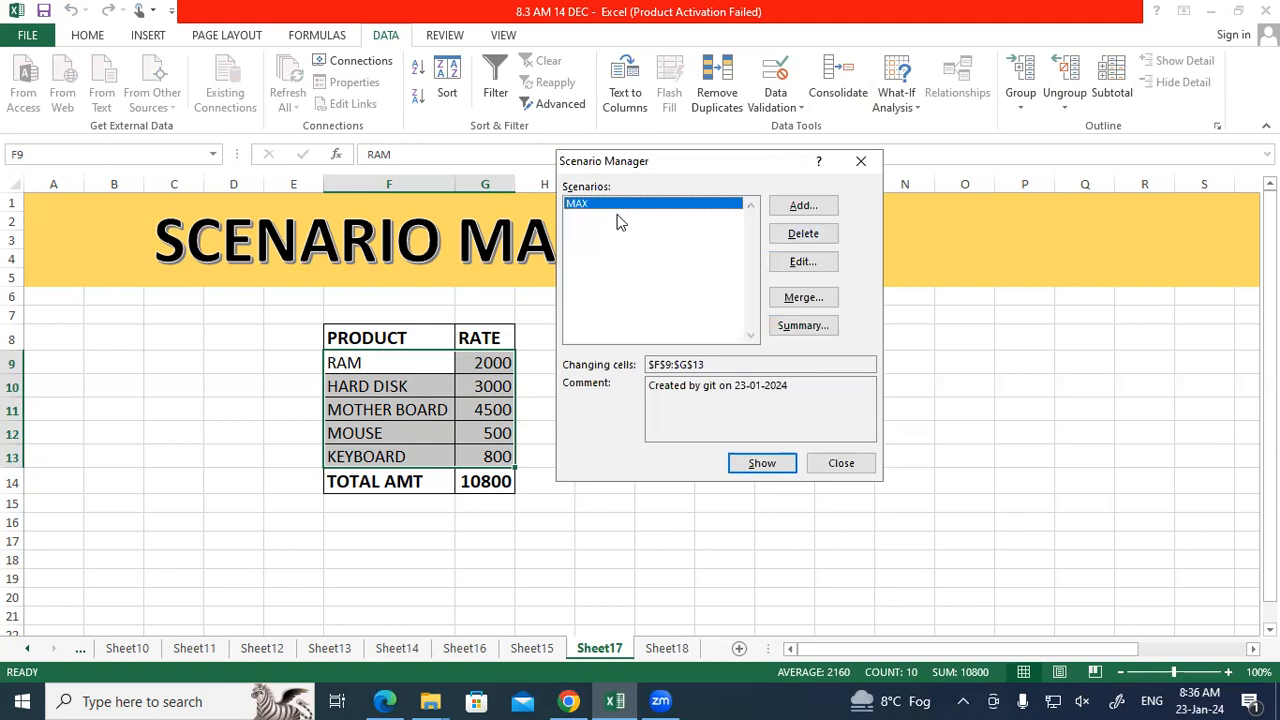
Add a second scenario named MIN with the same changing cells F9:G13.
left_click(810, 206)
type("MIN")
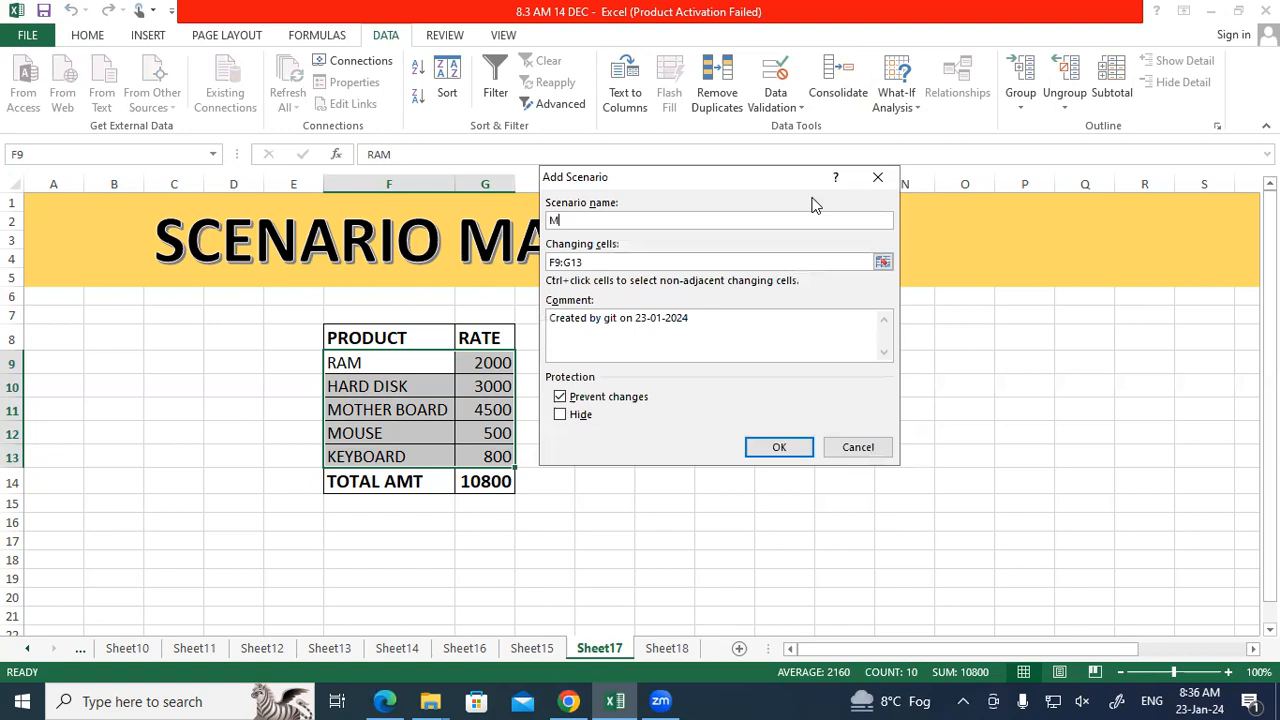
left_click(786, 448)
Set the MIN scenario's rates to 1800 for RAM and 2500 for HARD DISK.
left_click_drag(712, 297, 665, 300)
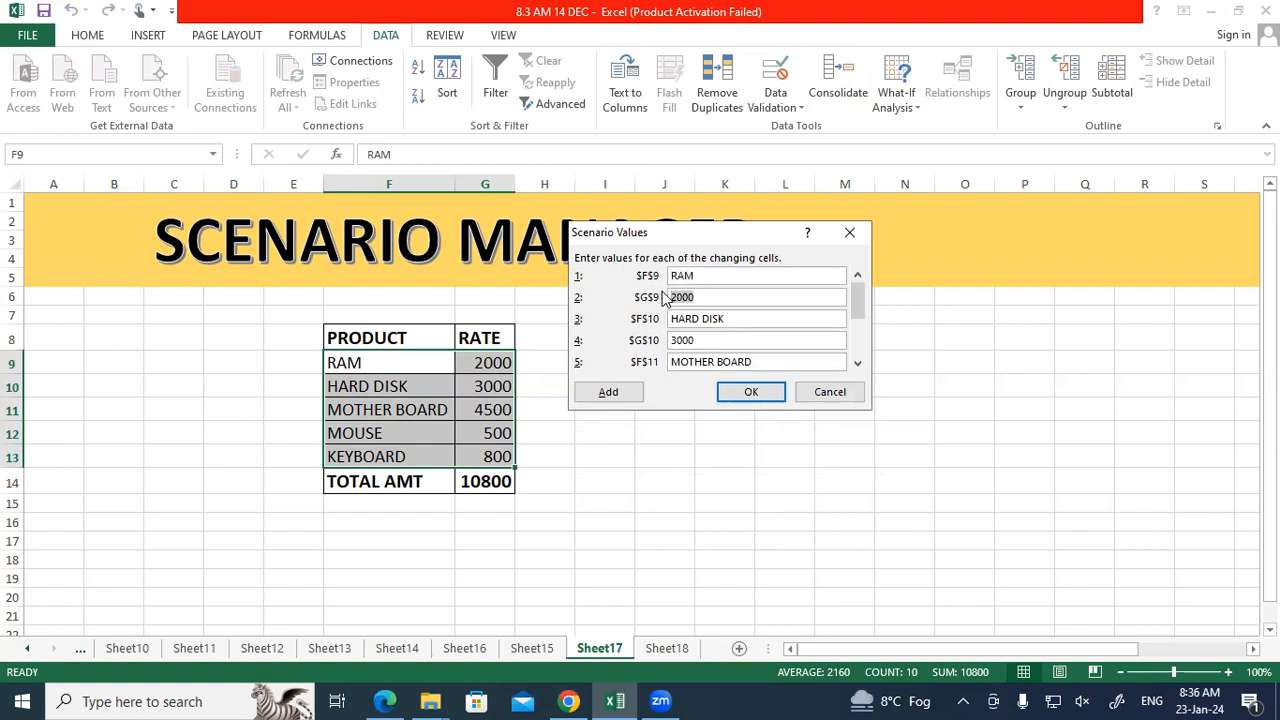
type("1800")
key("Tab")
key("Tab")
type("2500")
key("Tab")
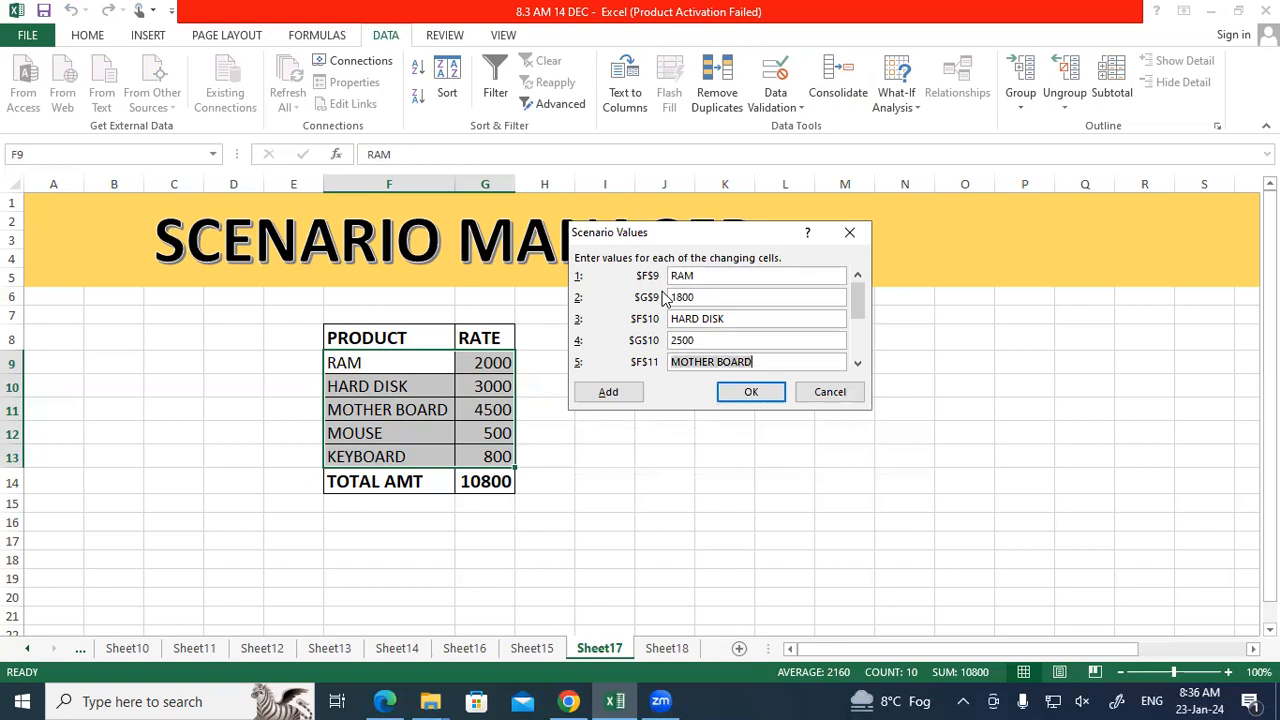
Set the MIN scenario's rates to 4200 for MOTHER BOARD, 450 for MOUSE and 750 for KEYBOARD, and save the scenario.
key("Tab")
type("4200")
key("Tab")
key("Tab")
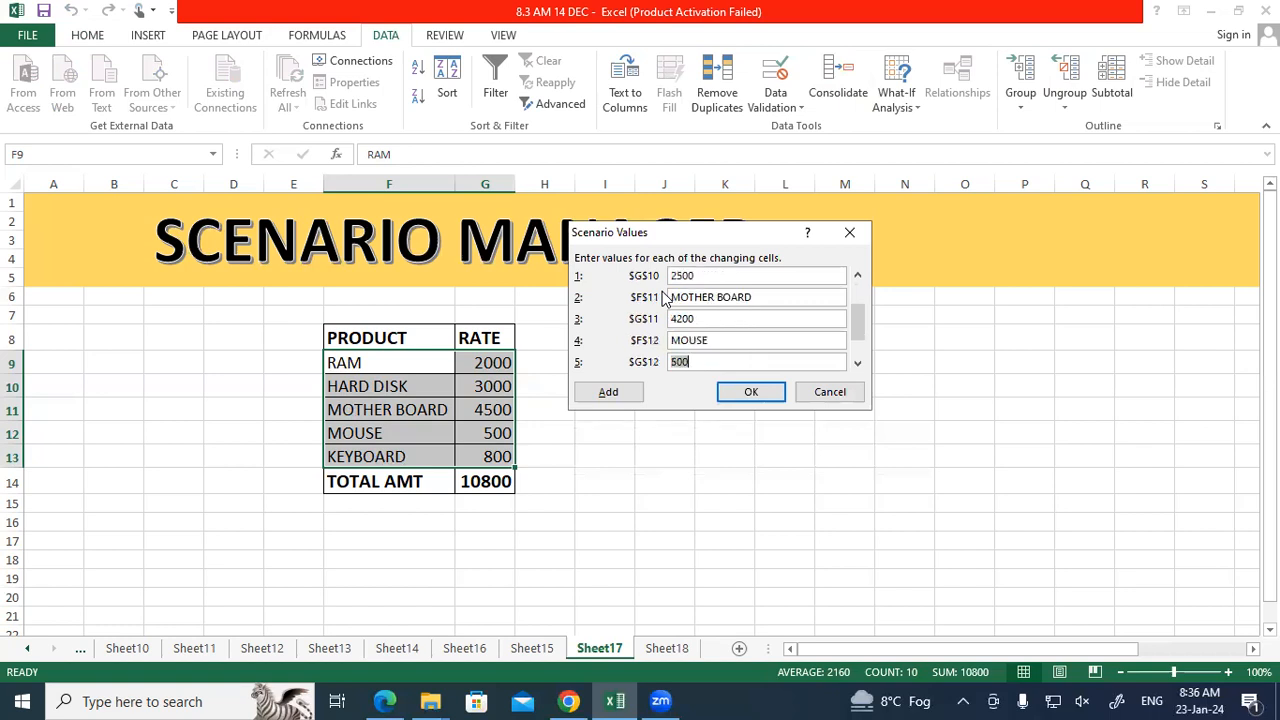
type("450")
key("Tab")
key("Tab")
type("750")
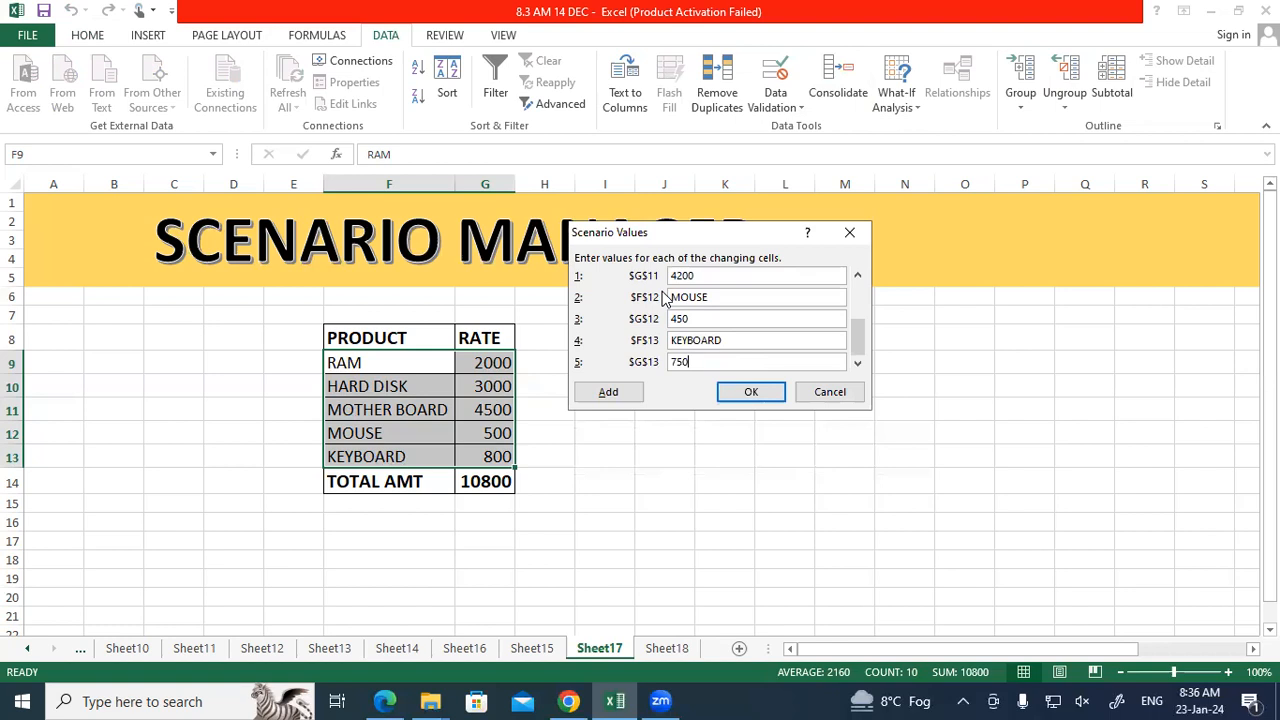
left_click(746, 392)
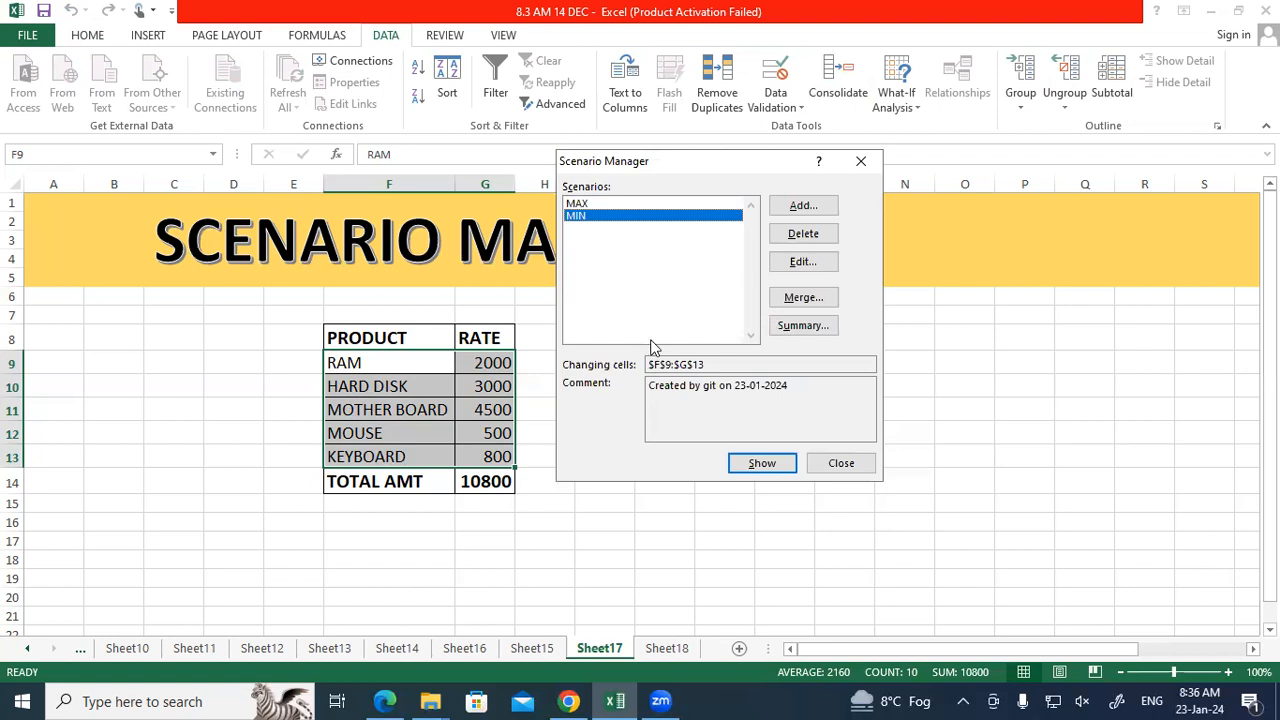
Generate a Scenario Summary report using the total amount in G14 as the result cell.
left_click(803, 325)
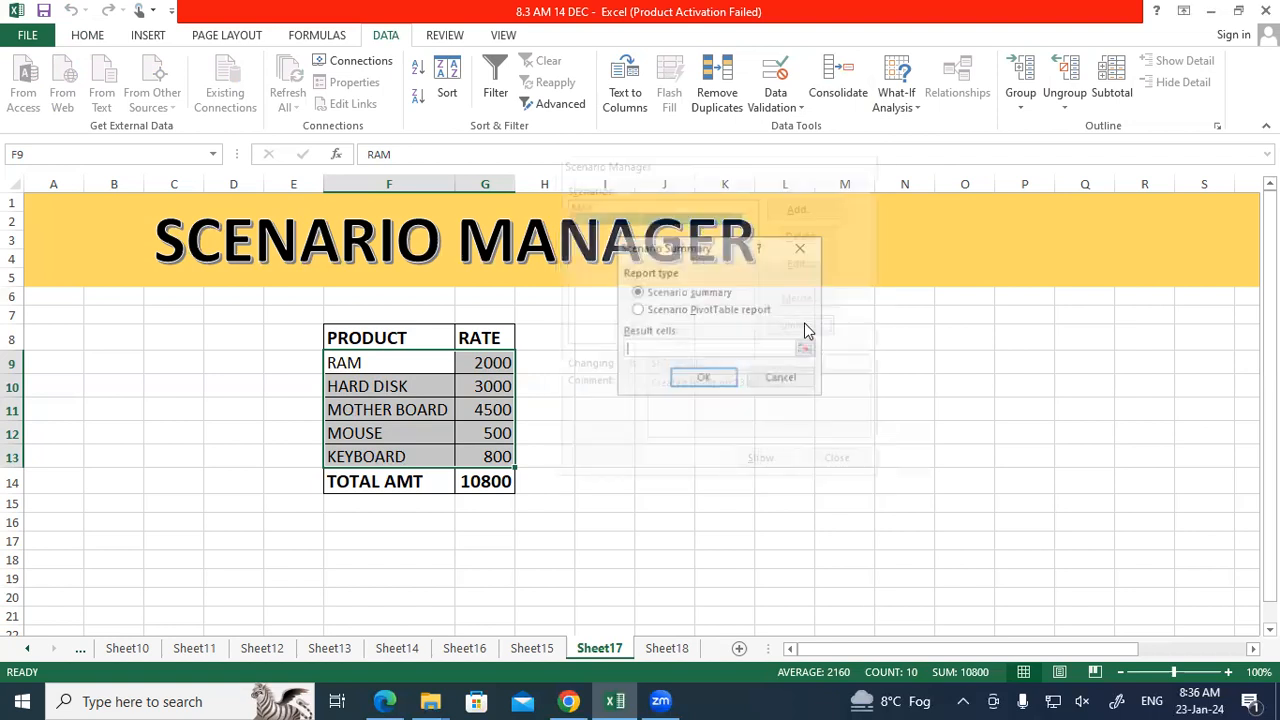
left_click(477, 481)
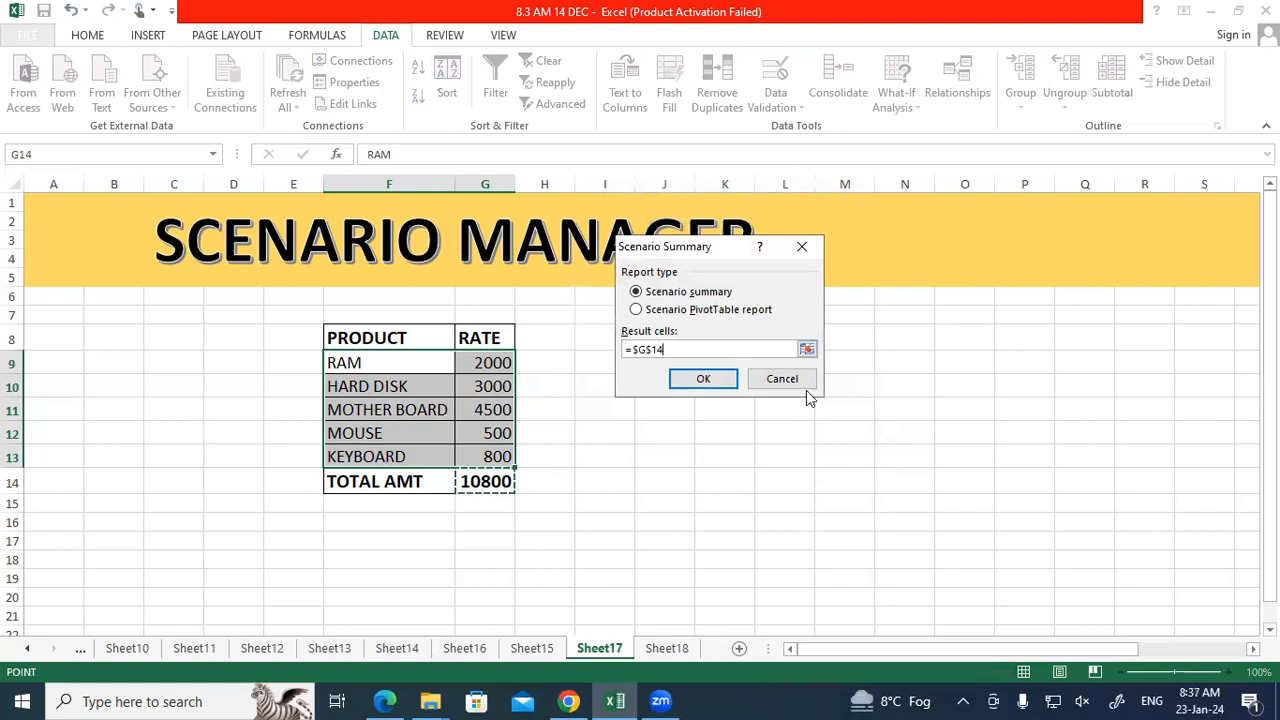
left_click(720, 377)
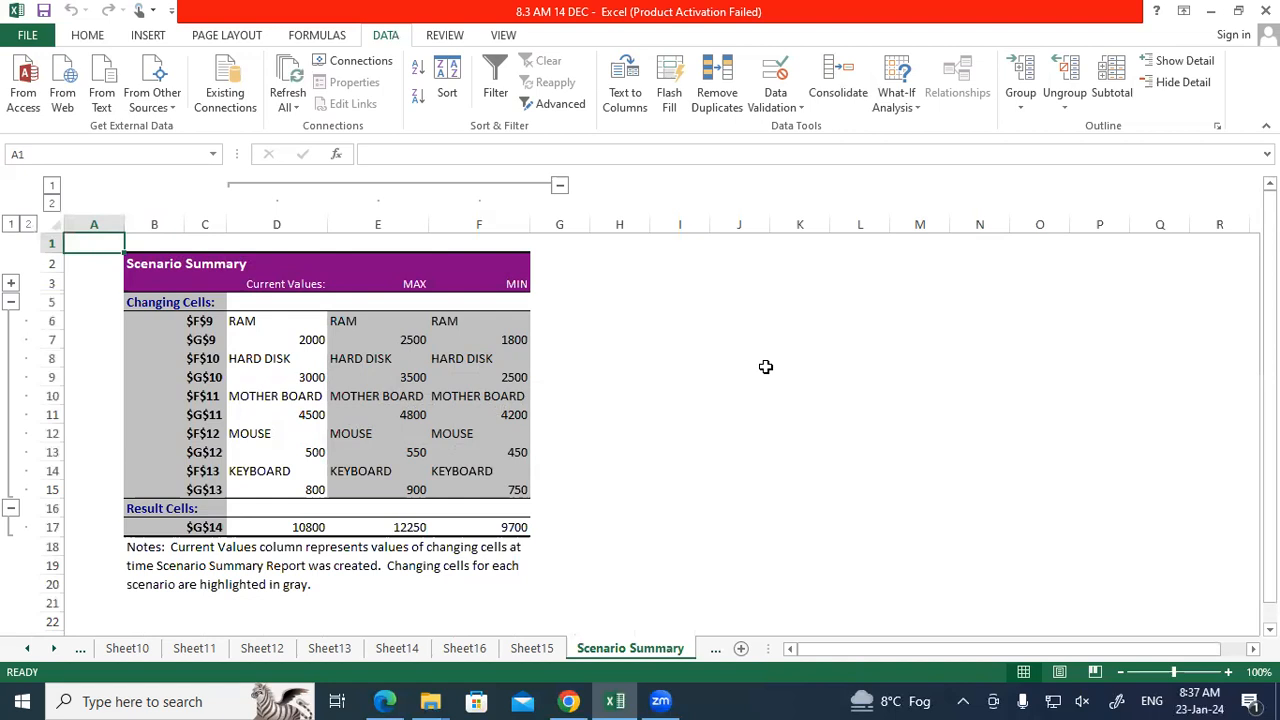
left_click(276, 546)
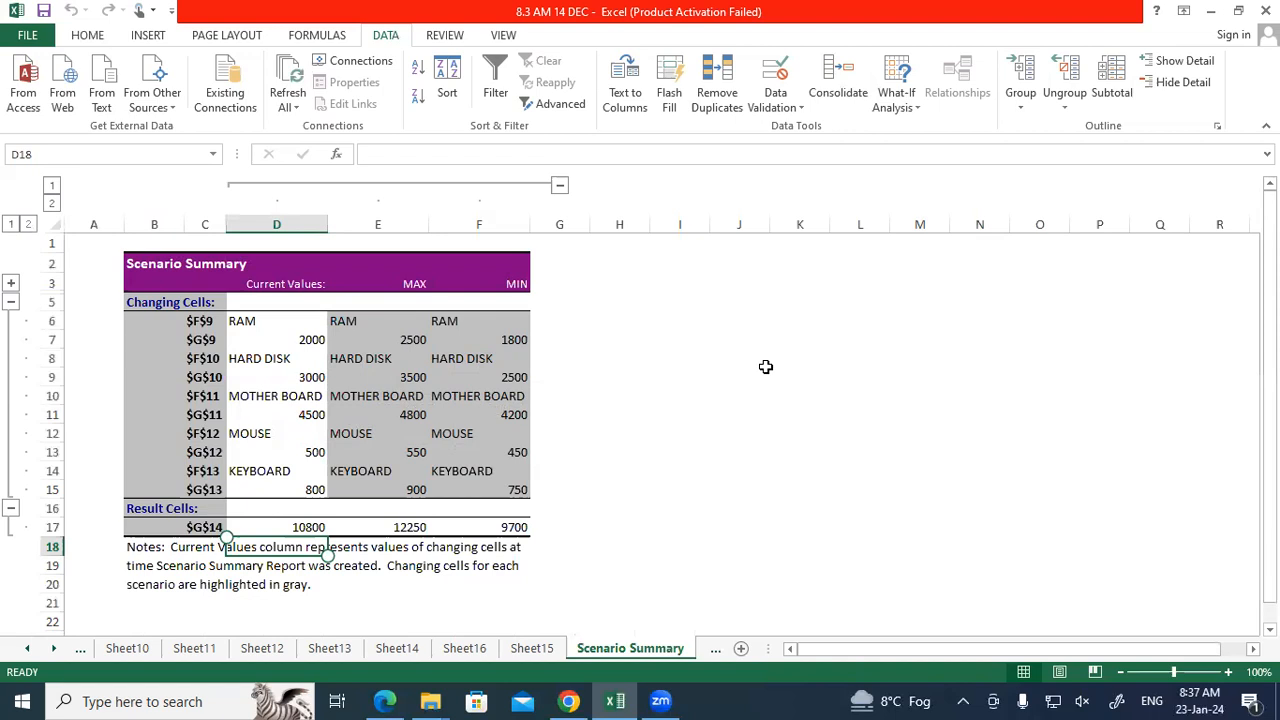
left_click(378, 584)
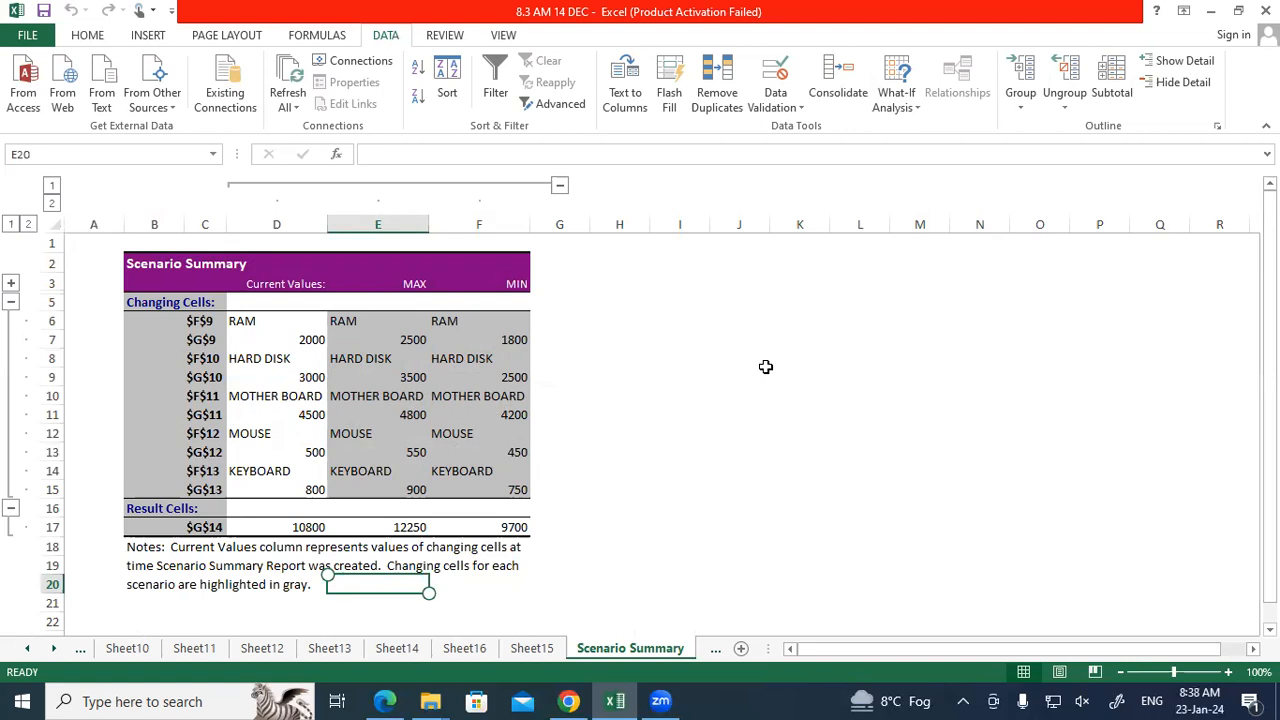
left_click(680, 566)
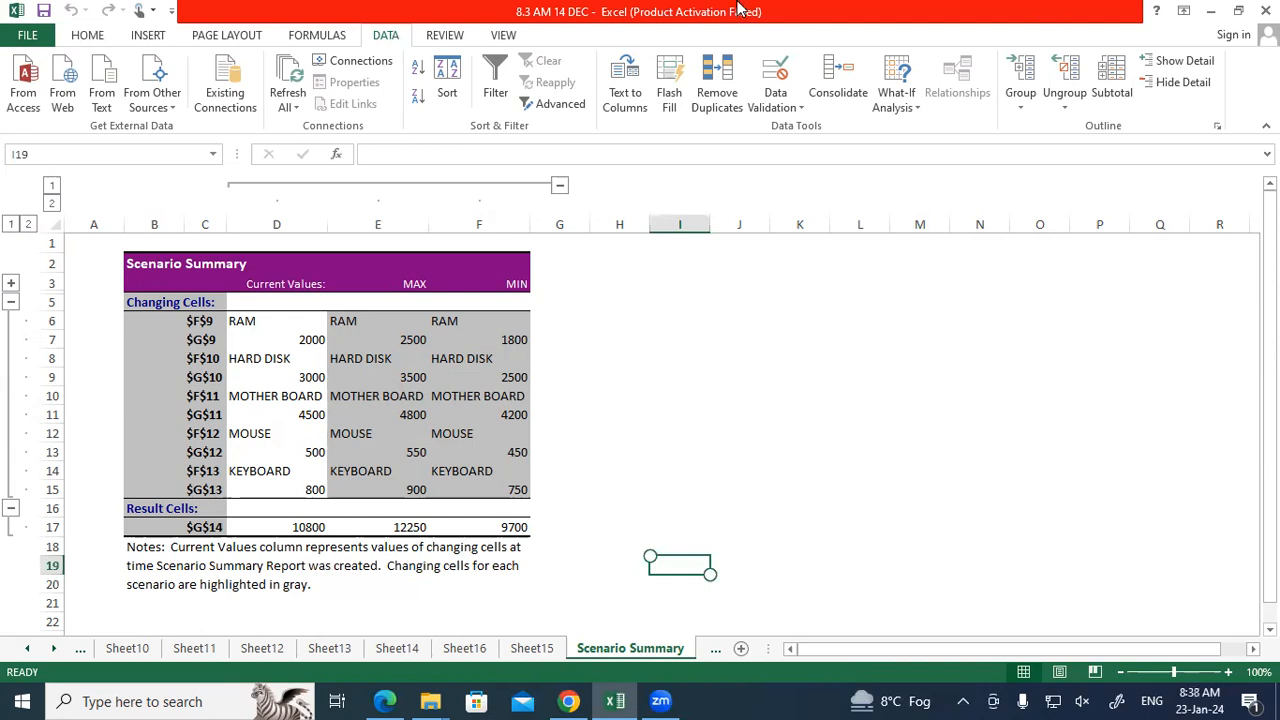
left_click(822, 300)
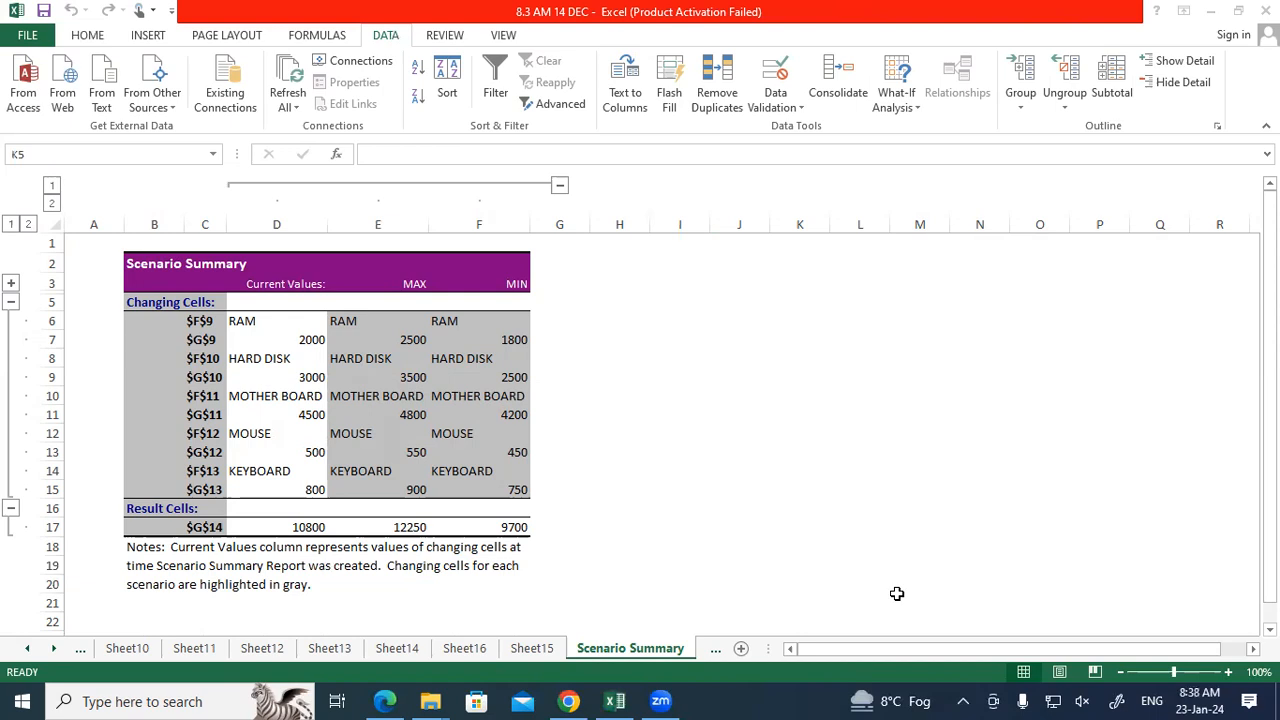
Handwrite the notes CP-300 and SP-500 in red on the empty area beside the scenario summary.
mouse_move(931, 352)
left_mouse_down()
mouse_move(950, 378)
mouse_move(990, 342)
left_mouse_up()
left_click_drag(1008, 330, 1010, 326)
left_click_drag(897, 376, 888, 412)
left_click_drag(902, 388, 918, 423)
mouse_move(903, 380)
left_mouse_down()
mouse_move(914, 378)
mouse_move(908, 396)
left_mouse_up()
left_click_drag(920, 382, 934, 370)
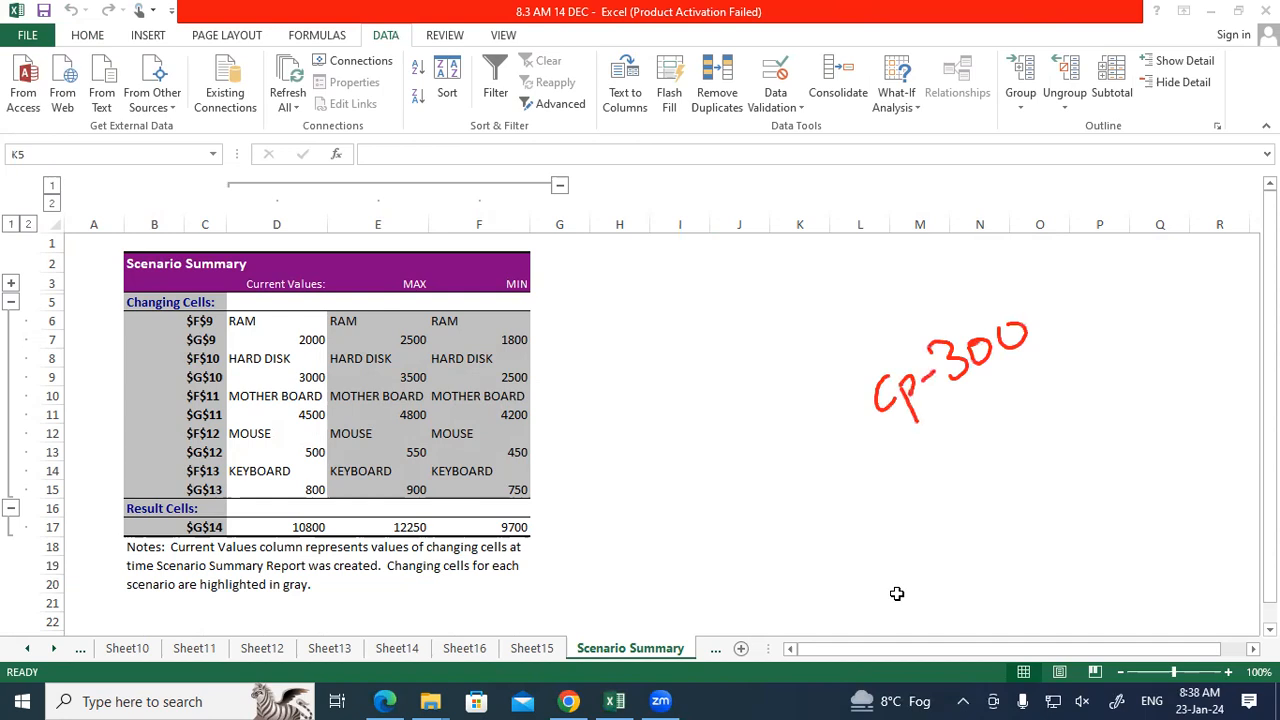
mouse_move(842, 316)
left_mouse_down()
mouse_move(839, 329)
mouse_move(873, 325)
left_mouse_up()
mouse_move(860, 291)
left_mouse_down()
mouse_move(881, 289)
mouse_move(869, 306)
left_mouse_up()
left_click_drag(893, 291, 928, 267)
left_click_drag(939, 249, 934, 281)
left_click_drag(941, 251, 998, 220)
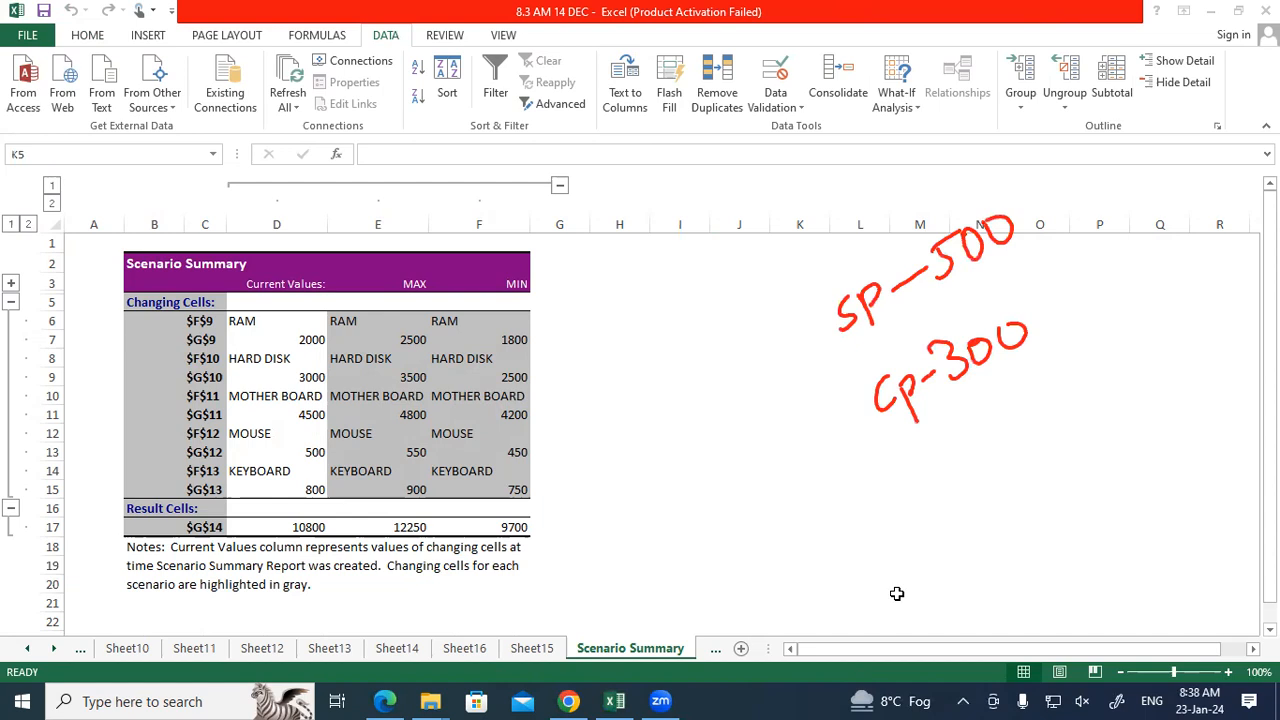
Handwrite a boxed 30% below the price notes and 1500 beside the summary, underlining the 500 and the 30%.
mouse_move(946, 448)
left_mouse_down()
mouse_move(948, 528)
mouse_move(998, 421)
mouse_move(1182, 374)
mouse_move(1188, 440)
mouse_move(958, 534)
left_mouse_up()
mouse_move(1000, 437)
left_mouse_down()
mouse_move(1012, 468)
mouse_move(1034, 422)
mouse_move(1054, 463)
mouse_move(1075, 439)
left_mouse_up()
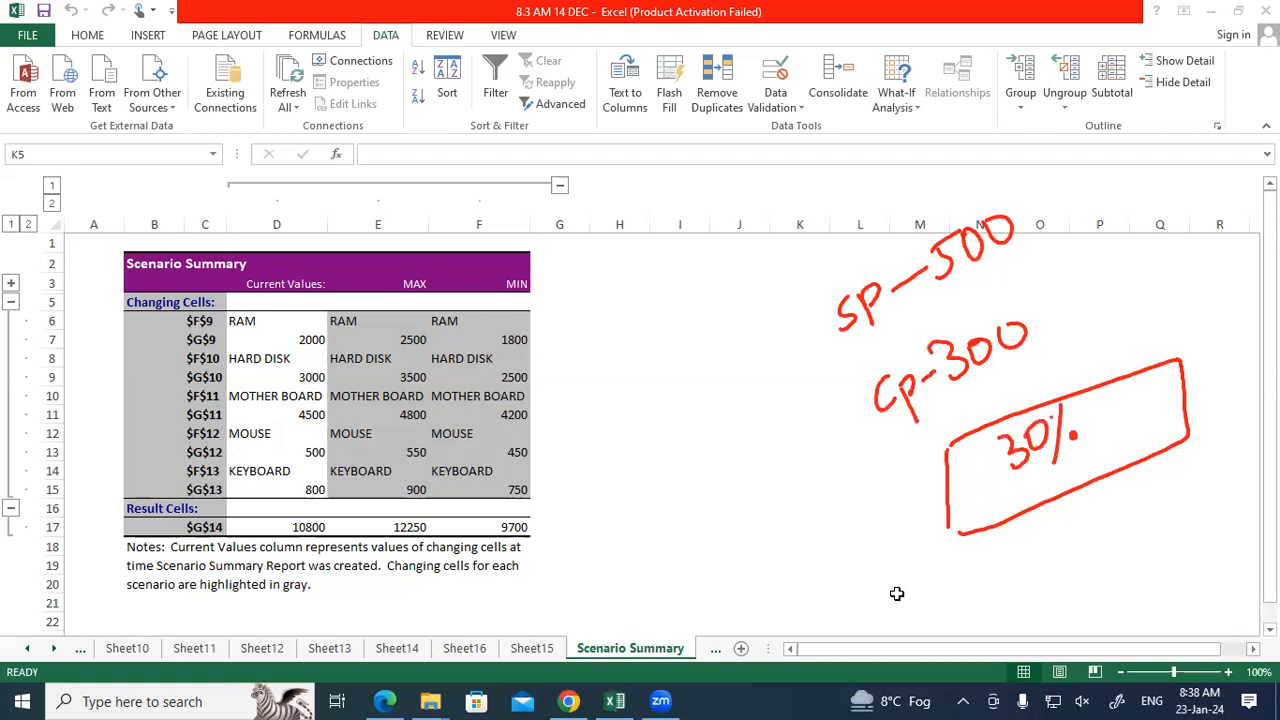
left_click_drag(952, 294, 1030, 254)
mouse_move(604, 436)
left_mouse_down()
mouse_move(596, 486)
mouse_move(620, 478)
mouse_move(636, 434)
left_mouse_up()
mouse_move(644, 443)
left_mouse_down()
mouse_move(640, 458)
mouse_move(652, 441)
left_mouse_up()
left_click_drag(670, 431, 675, 429)
left_click_drag(984, 508, 1024, 474)
mouse_move(1038, 452)
left_mouse_down()
mouse_move(1016, 478)
mouse_move(1030, 480)
left_mouse_up()
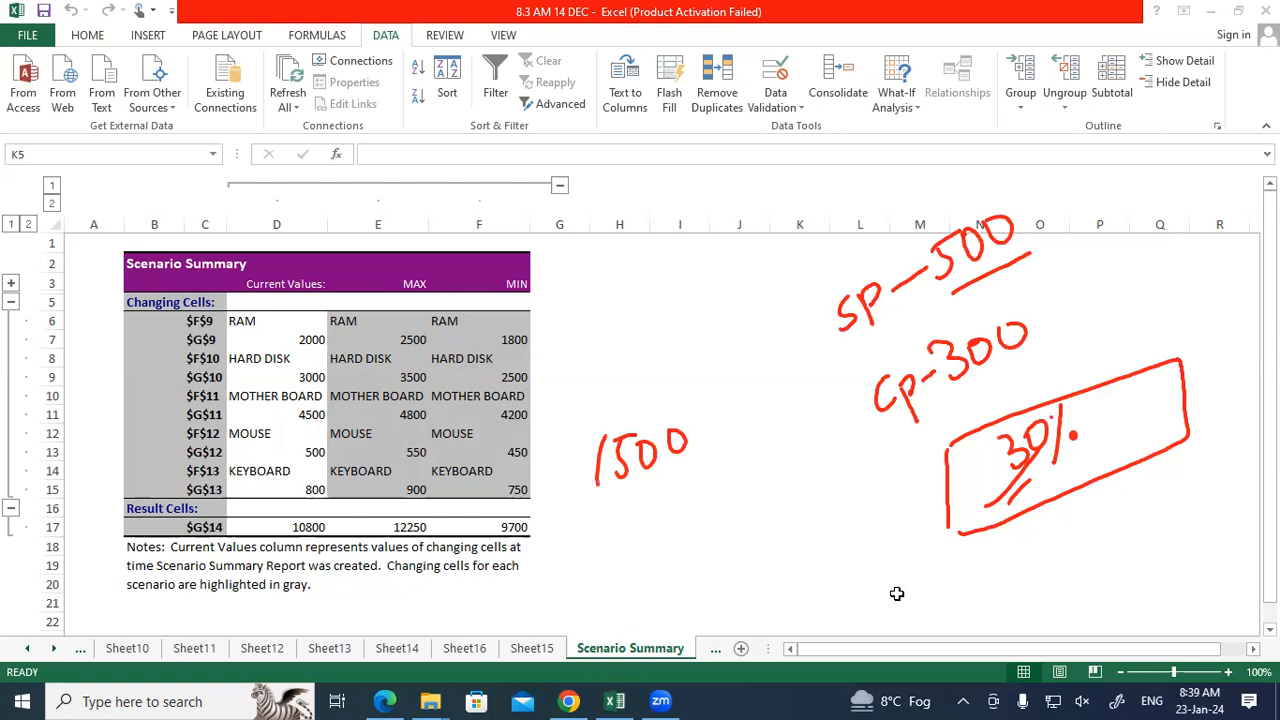
Handwrite the subtraction of 450 under 1500 with the underlined result 1050.
left_click_drag(586, 500, 727, 484)
left_click_drag(638, 501, 637, 533)
mouse_move(634, 502)
left_mouse_down()
mouse_move(618, 522)
mouse_move(645, 516)
left_mouse_up()
left_click_drag(645, 501, 650, 526)
left_click_drag(642, 504, 682, 512)
left_click_drag(597, 520, 617, 515)
left_click_drag(587, 558, 703, 519)
left_click_drag(628, 548, 633, 590)
mouse_move(644, 558)
left_mouse_down()
mouse_move(642, 577)
mouse_move(647, 558)
mouse_move(660, 574)
mouse_move(700, 532)
left_mouse_up()
left_click_drag(655, 590, 736, 550)
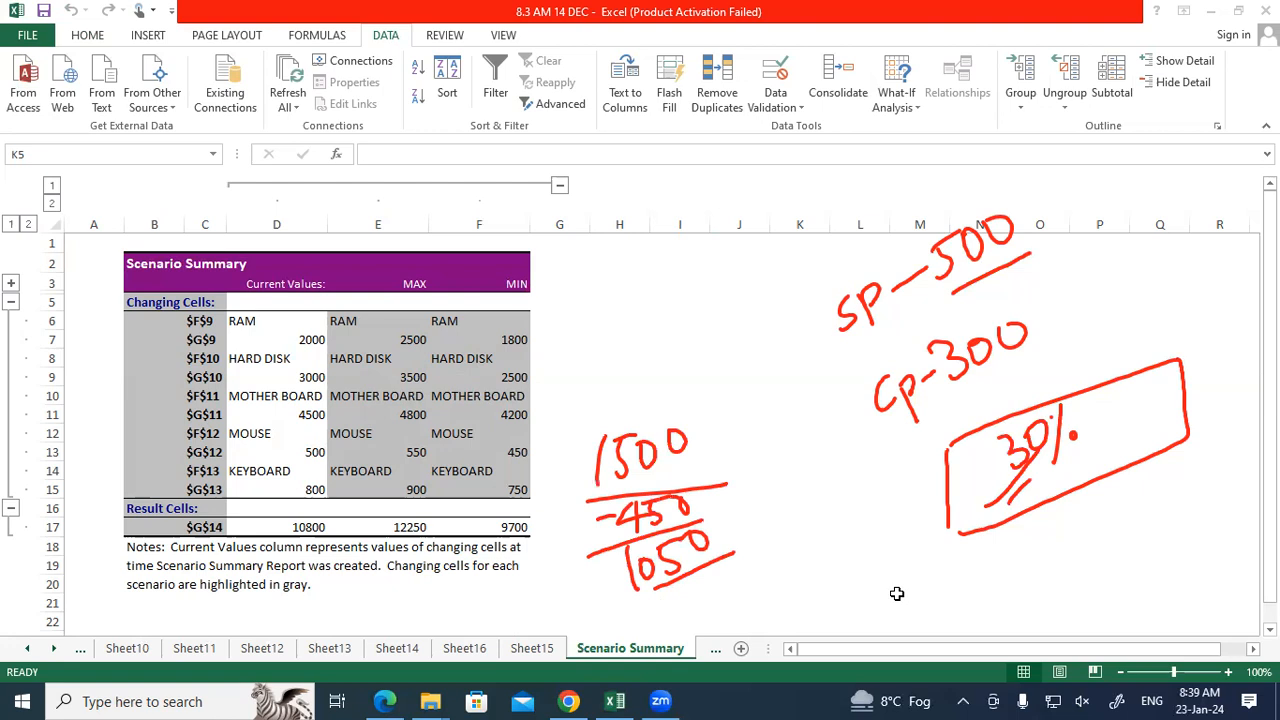
Handwrite a double-underlined 750 above the calculation and add emphasis marks under the 500 and the 30% box.
left_click_drag(968, 300, 1024, 259)
mouse_move(636, 324)
left_mouse_down()
mouse_move(690, 288)
mouse_move(686, 336)
left_mouse_up()
mouse_move(718, 256)
left_mouse_down()
mouse_move(722, 300)
mouse_move(752, 258)
mouse_move(734, 272)
left_mouse_up()
mouse_move(674, 352)
left_mouse_down()
mouse_move(760, 286)
mouse_move(772, 292)
left_mouse_up()
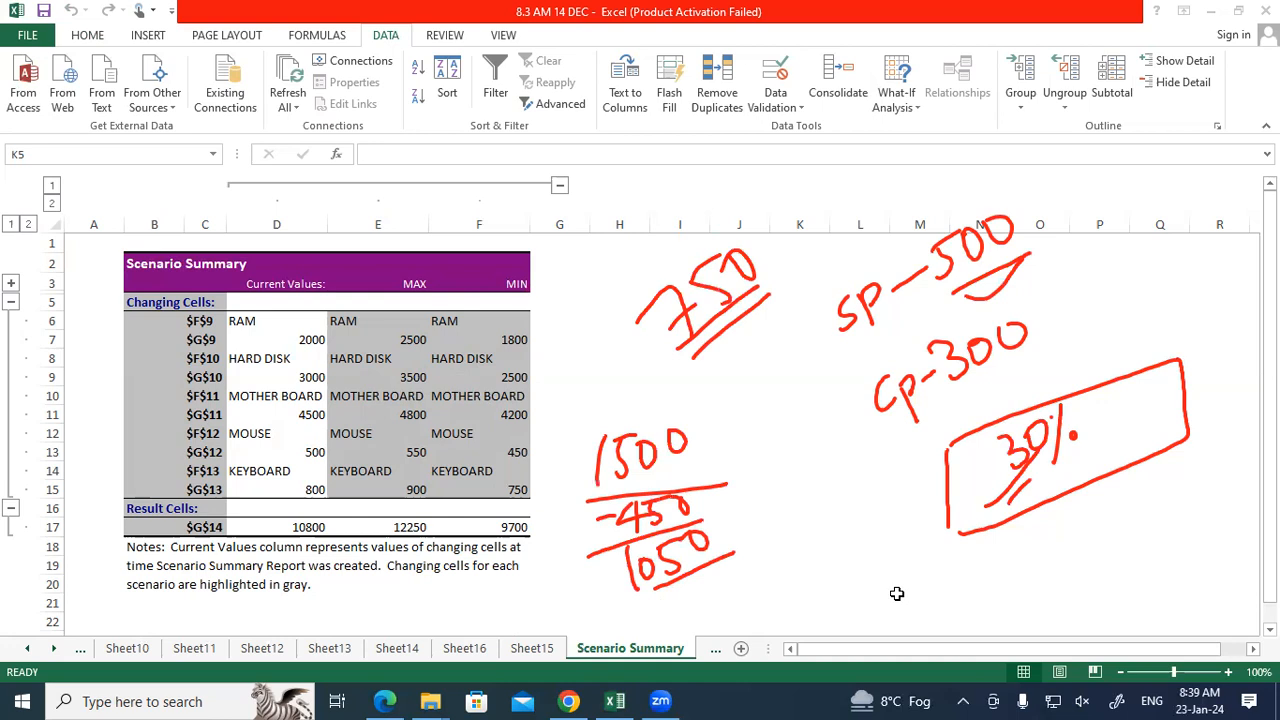
left_click_drag(936, 520, 1000, 514)
left_click_drag(950, 566, 1014, 518)
left_click_drag(958, 572, 1025, 548)
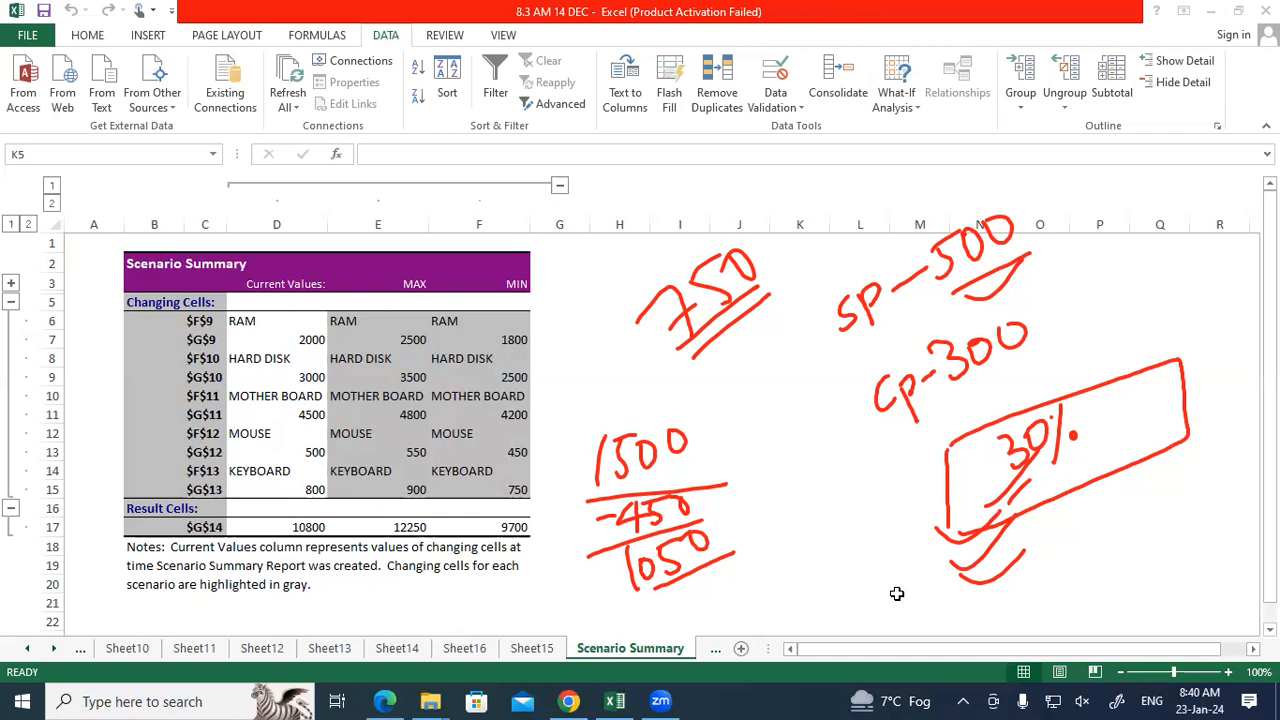
Mark the MAX column with ticks and cross out the MIN column in the summary, and erase all annotations.
mouse_move(326, 557)
left_mouse_down()
mouse_move(352, 578)
mouse_move(428, 517)
left_mouse_up()
left_click_drag(412, 302, 460, 278)
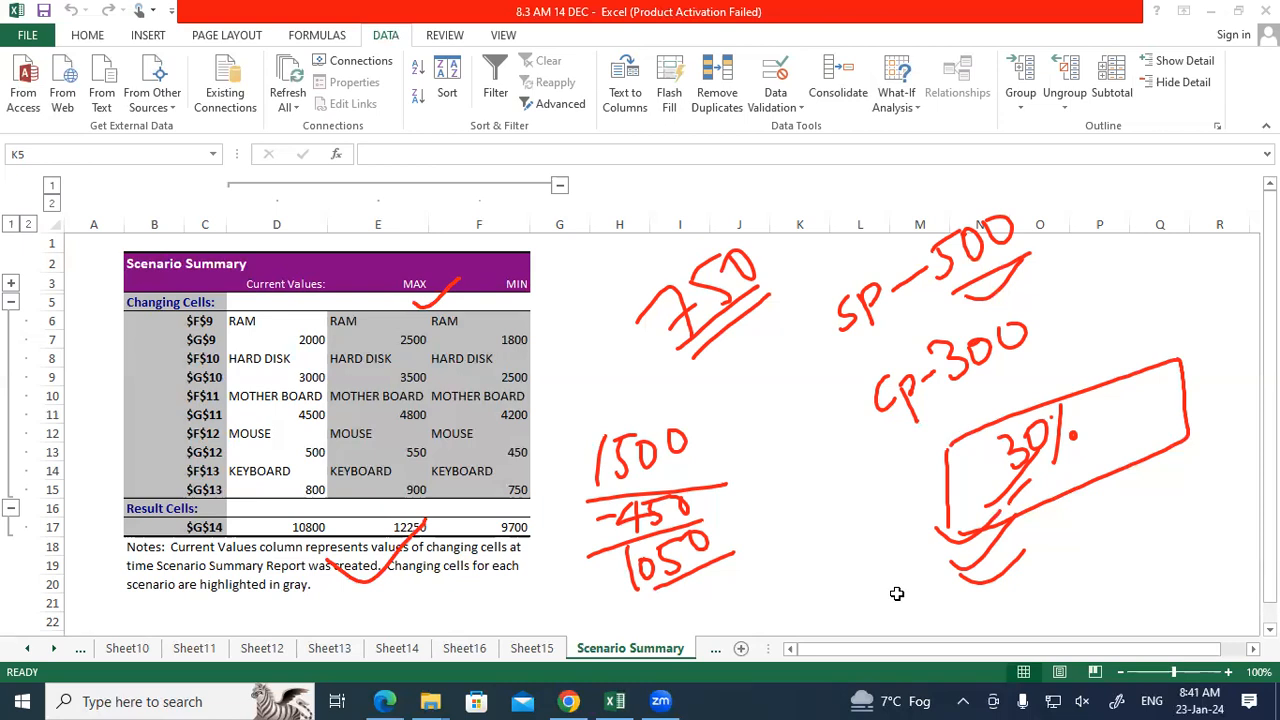
left_click_drag(272, 356, 308, 348)
left_click_drag(568, 330, 497, 365)
left_click_drag(528, 320, 570, 380)
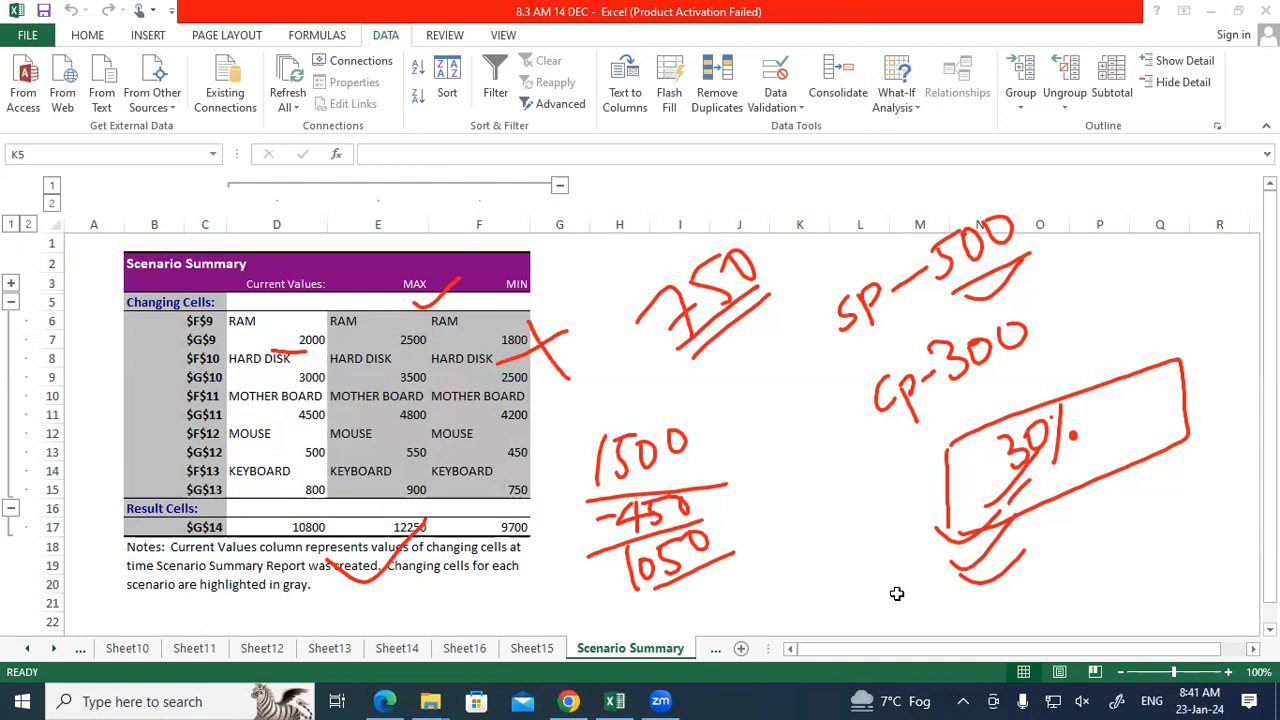
left_click_drag(540, 264, 530, 330)
mouse_move(430, 280)
left_mouse_down()
mouse_move(406, 263)
mouse_move(275, 278)
mouse_move(348, 310)
mouse_move(416, 299)
left_mouse_up()
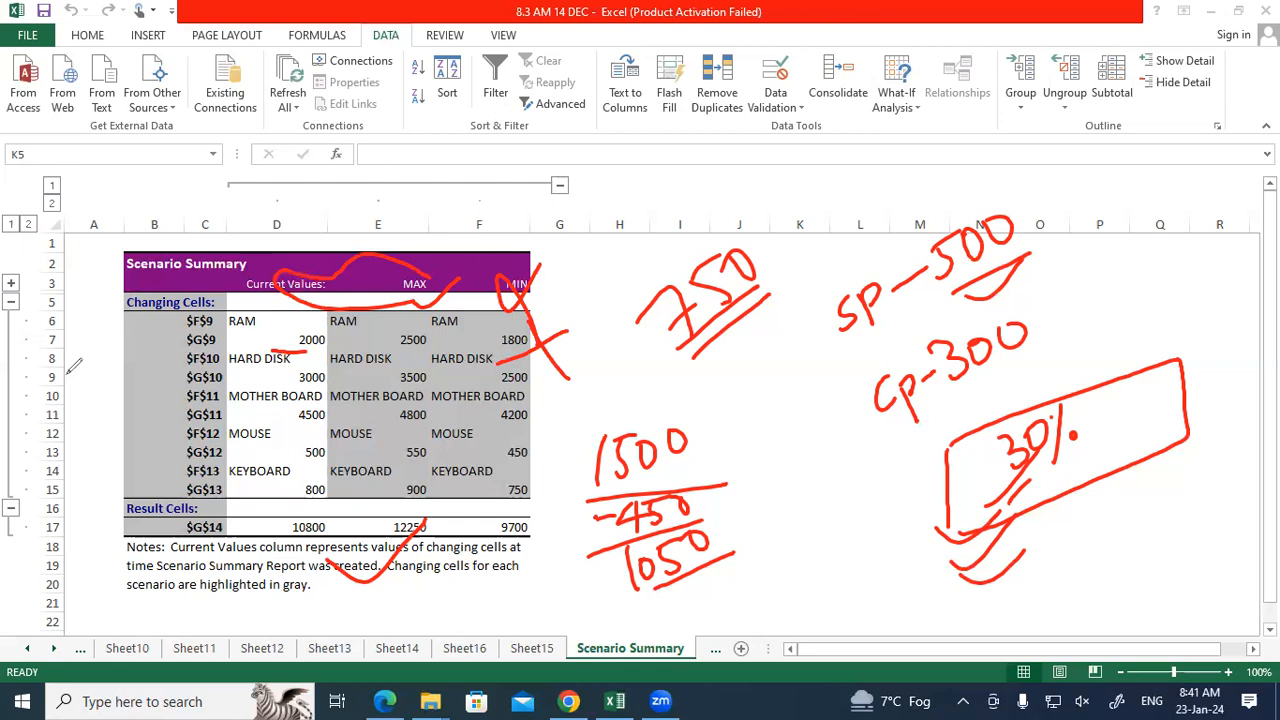
key("e")
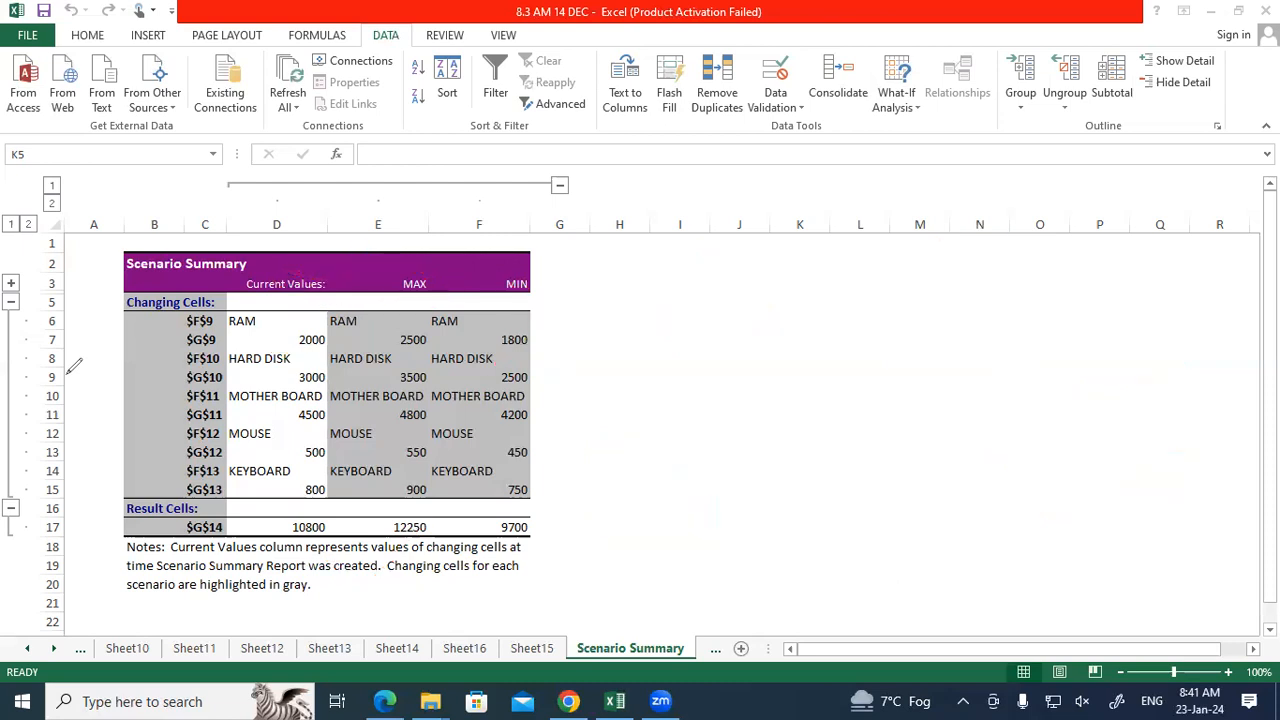
Return to Sheet17 with the product rate table in the Excel workbook.
left_click(607, 700)
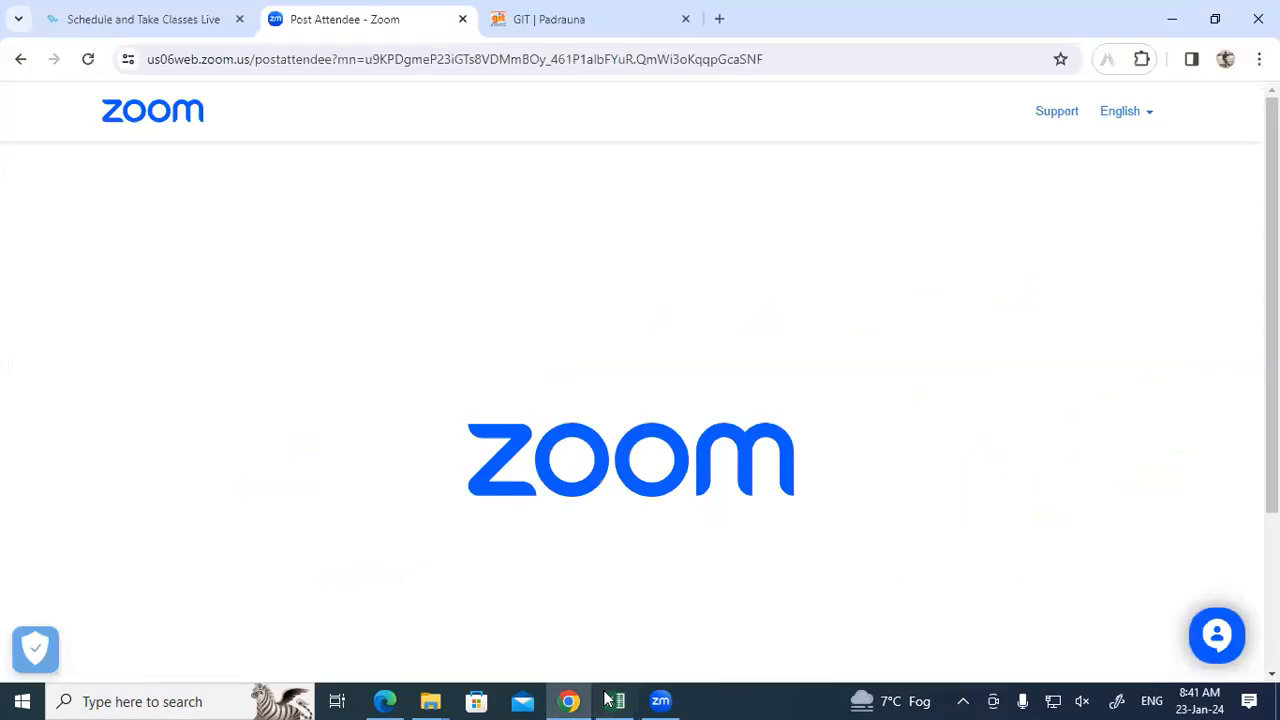
left_click(613, 700)
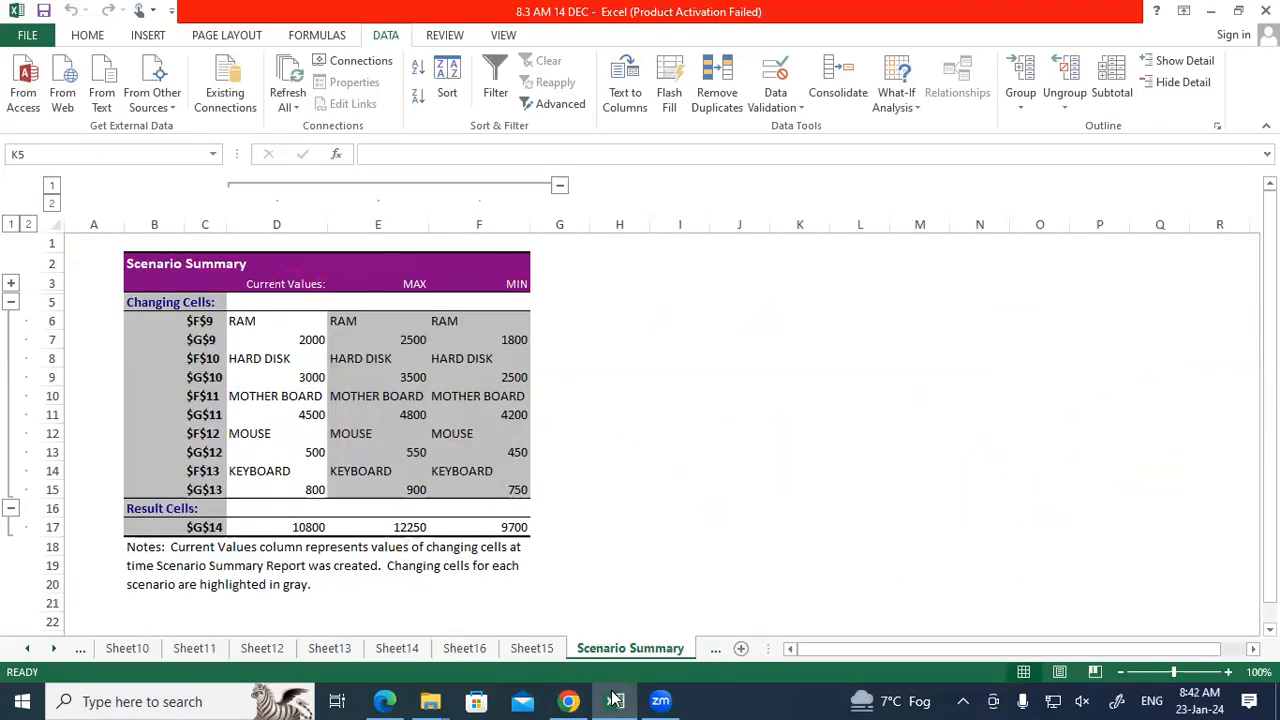
left_click(534, 650)
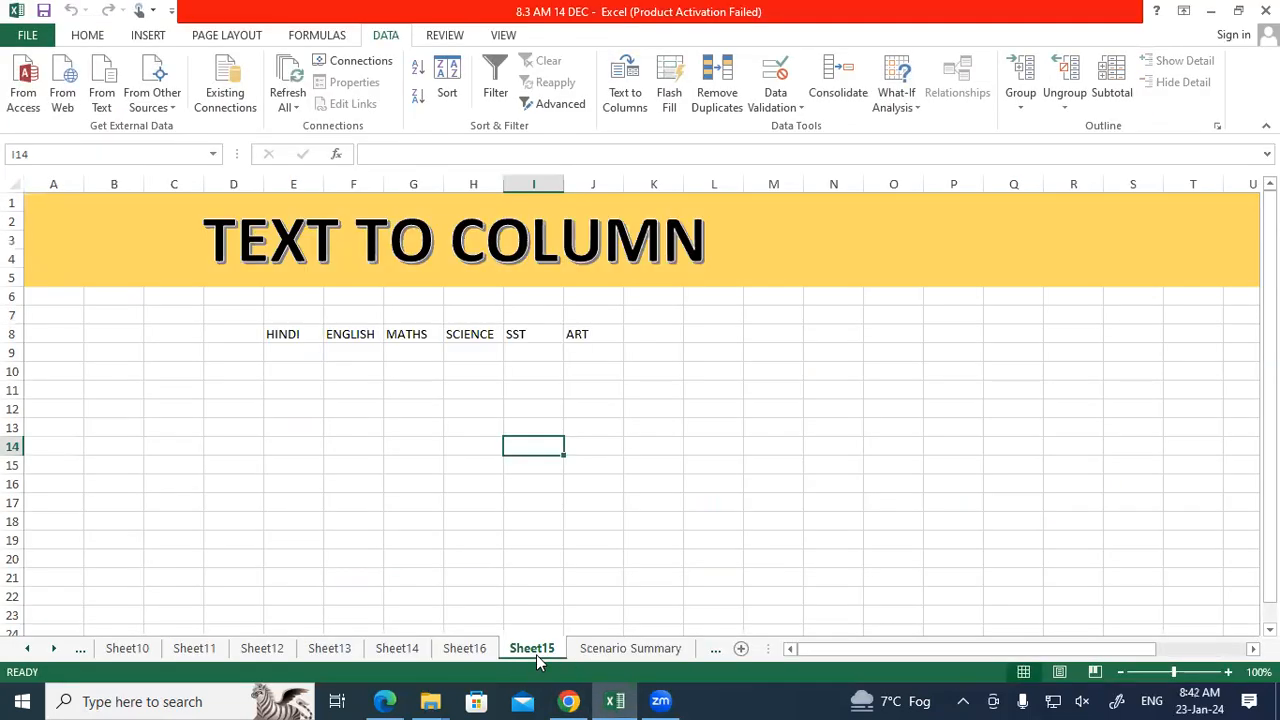
left_click(603, 650)
left_click(707, 651)
left_click(690, 651)
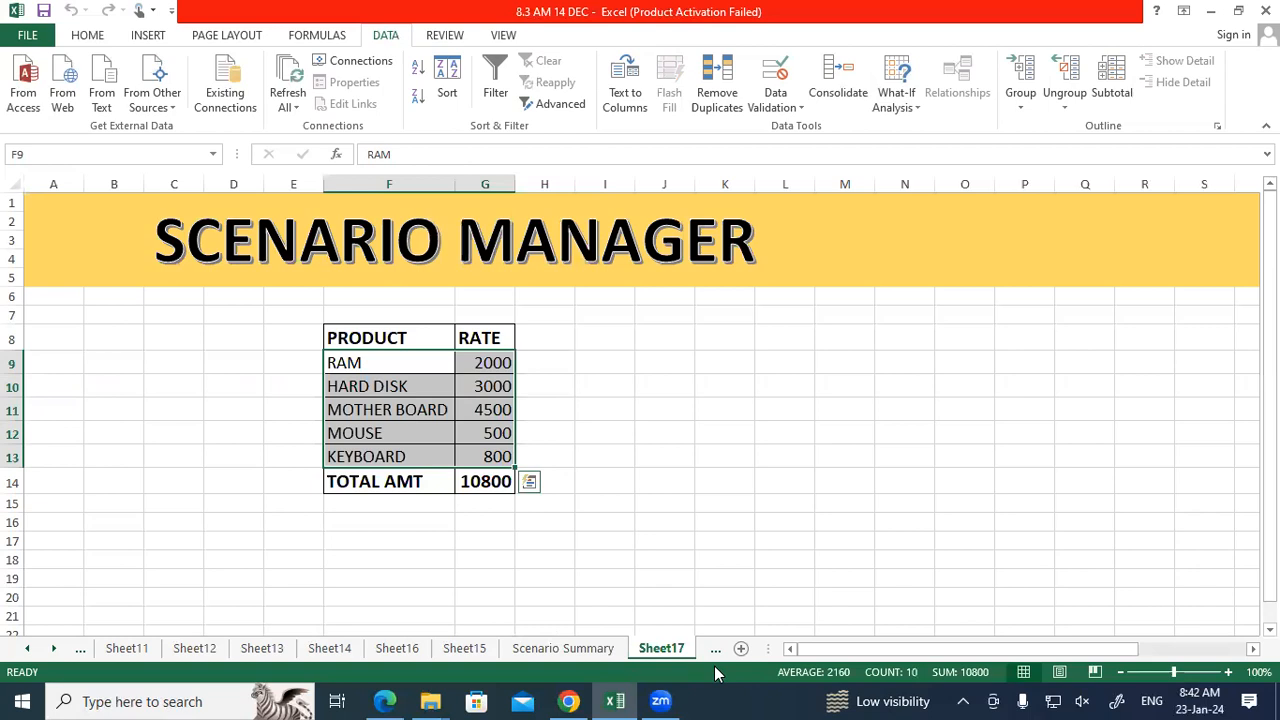
Handwrite the procedure beside the table: Data tab, What If Analysis, Scenario Manager, Add max, Add min.
left_click(715, 674)
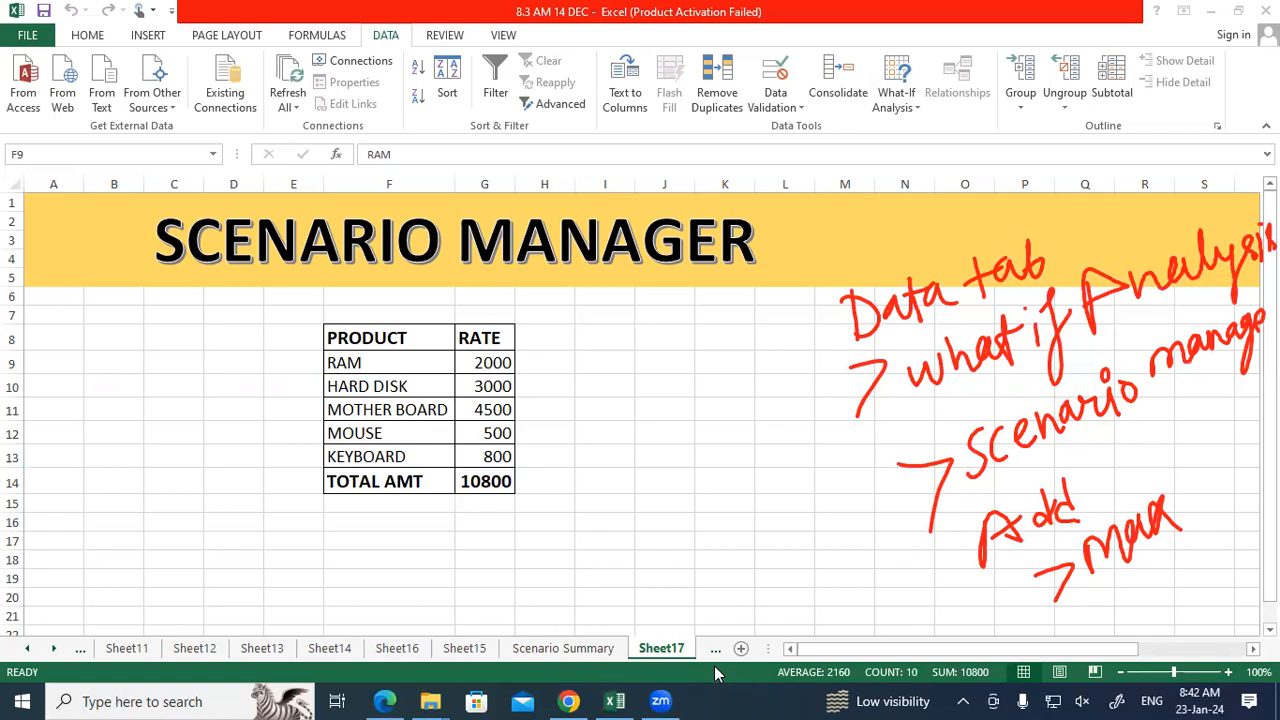
mouse_move(653, 544)
left_mouse_down()
mouse_move(664, 515)
mouse_move(679, 540)
mouse_move(683, 512)
left_mouse_up()
mouse_move(684, 490)
left_mouse_down()
mouse_move(698, 522)
mouse_move(719, 507)
left_mouse_up()
mouse_move(697, 562)
left_mouse_down()
mouse_move(699, 586)
mouse_move(775, 545)
left_mouse_up()
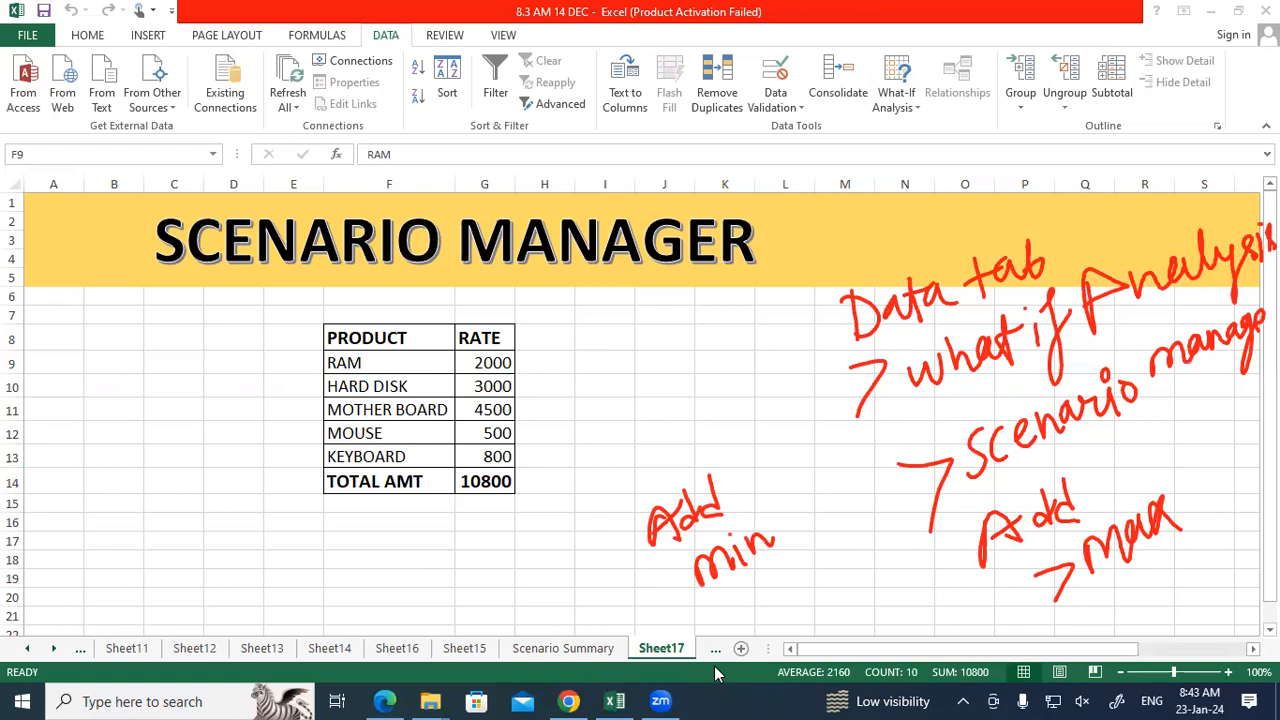
Handwrite the notes Summary and cell - sel total sale Amt beside the table, and mark the TOTAL AMT value.
mouse_move(563, 292)
left_mouse_down()
mouse_move(538, 346)
mouse_move(606, 312)
mouse_move(626, 324)
mouse_move(638, 294)
mouse_move(686, 298)
mouse_move(705, 284)
mouse_move(712, 312)
left_mouse_up()
mouse_move(583, 376)
left_mouse_down()
mouse_move(572, 412)
mouse_move(680, 358)
mouse_move(742, 346)
mouse_move(706, 402)
mouse_move(712, 383)
left_mouse_up()
mouse_move(722, 374)
left_mouse_down()
mouse_move(718, 388)
mouse_move(738, 380)
left_mouse_up()
mouse_move(734, 366)
left_mouse_down()
mouse_move(740, 392)
mouse_move(762, 340)
mouse_move(780, 369)
left_mouse_up()
mouse_move(730, 405)
left_mouse_down()
mouse_move(720, 428)
mouse_move(746, 406)
left_mouse_up()
mouse_move(748, 386)
left_mouse_down()
mouse_move(750, 418)
mouse_move(784, 380)
mouse_move(810, 380)
mouse_move(816, 346)
left_mouse_up()
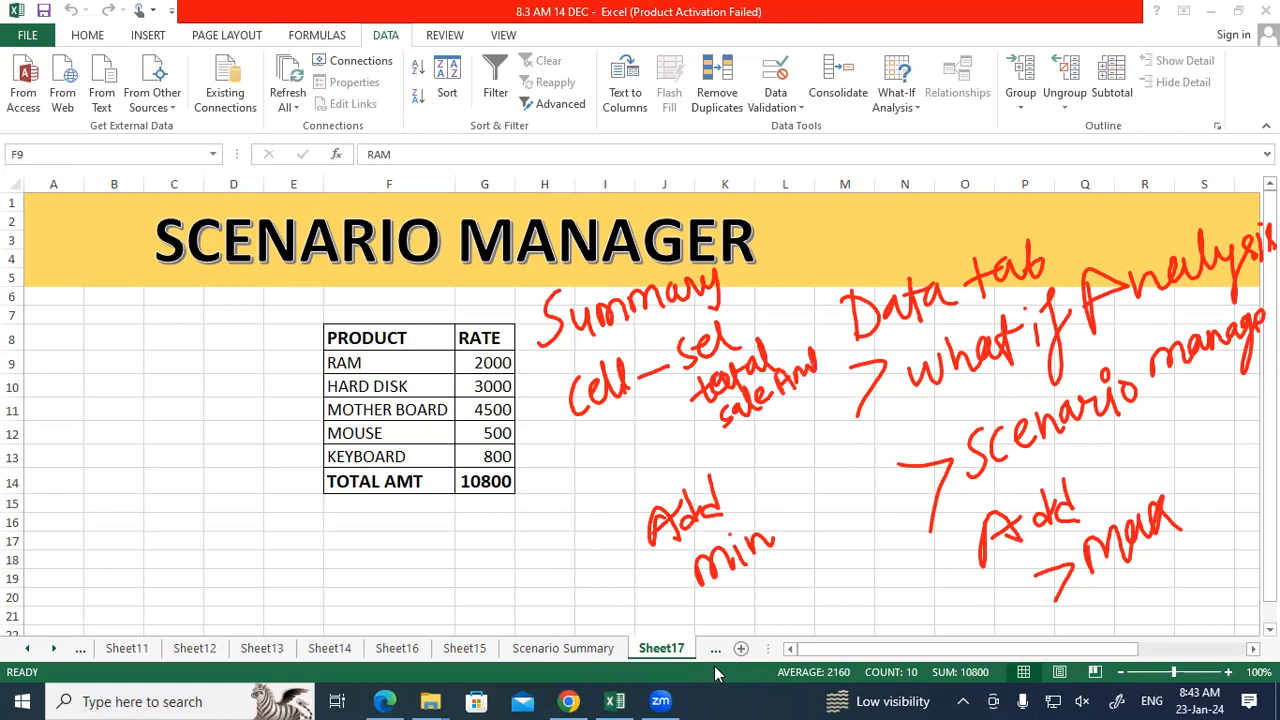
left_click_drag(470, 507, 540, 466)
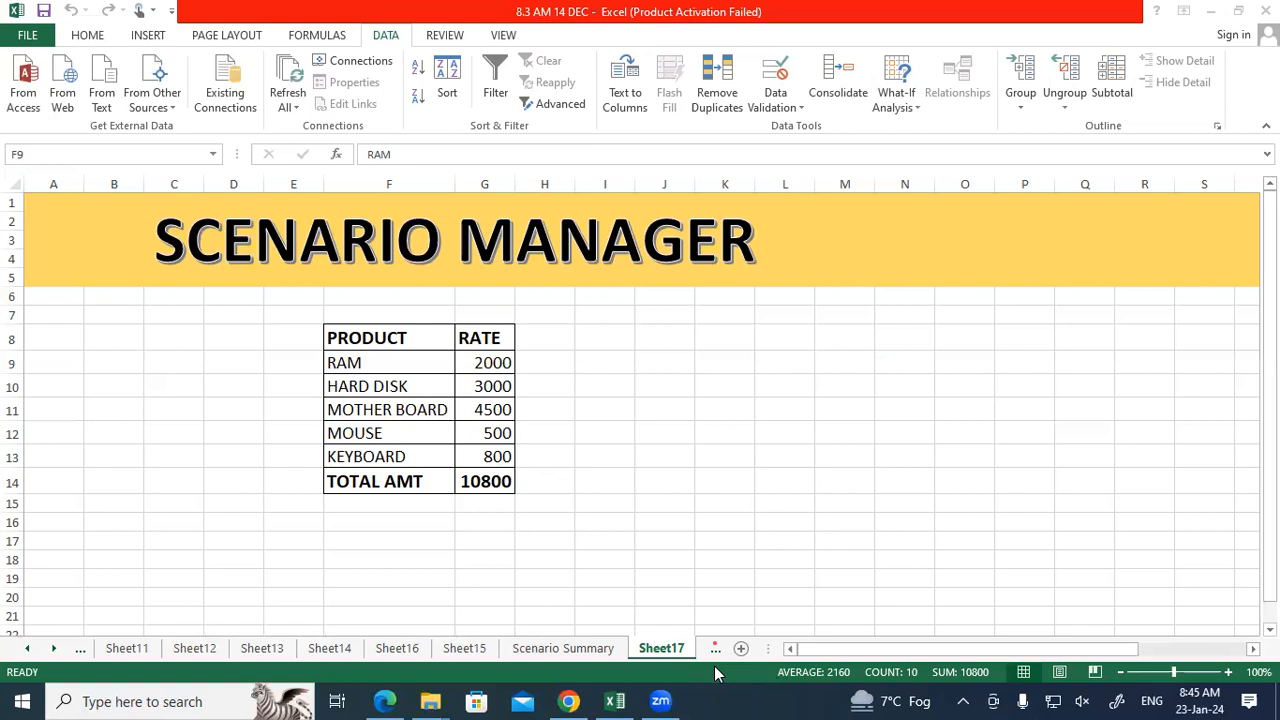
Open Sheet18 for the FV topic and enter the heading COMPANIES NAME in cell D10.
left_click(715, 650)
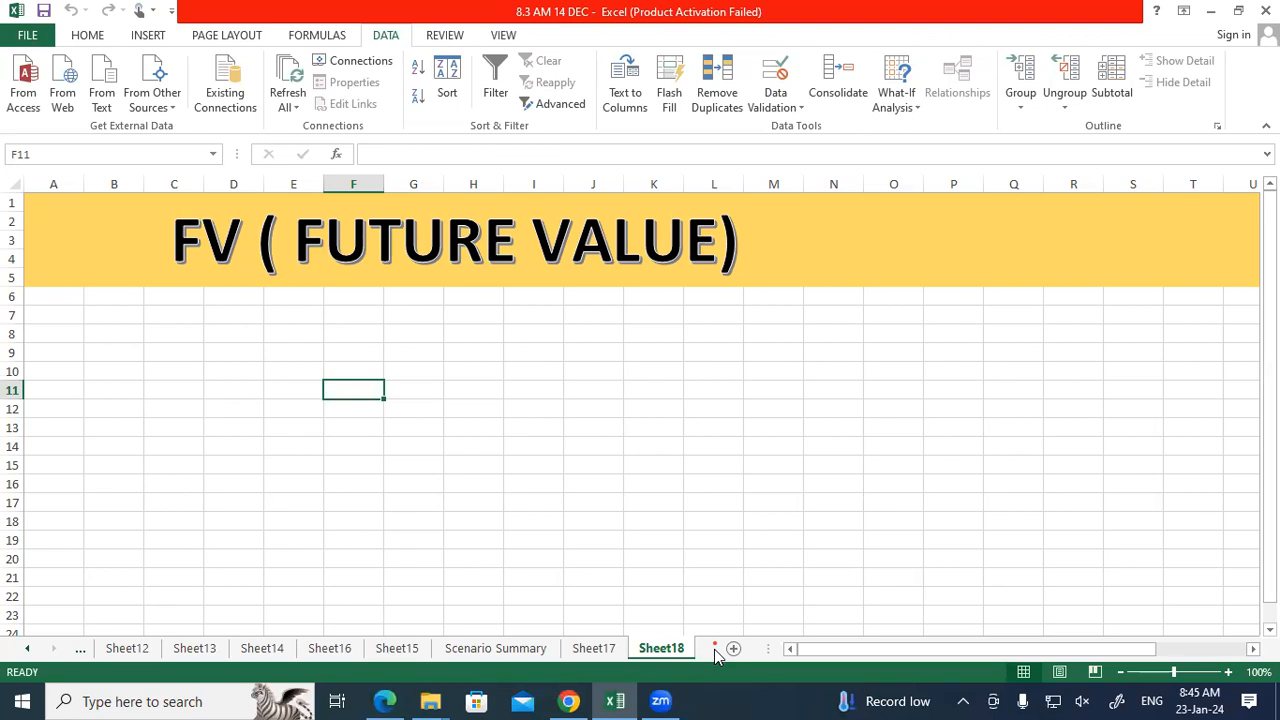
left_click(219, 378)
type("COMP")
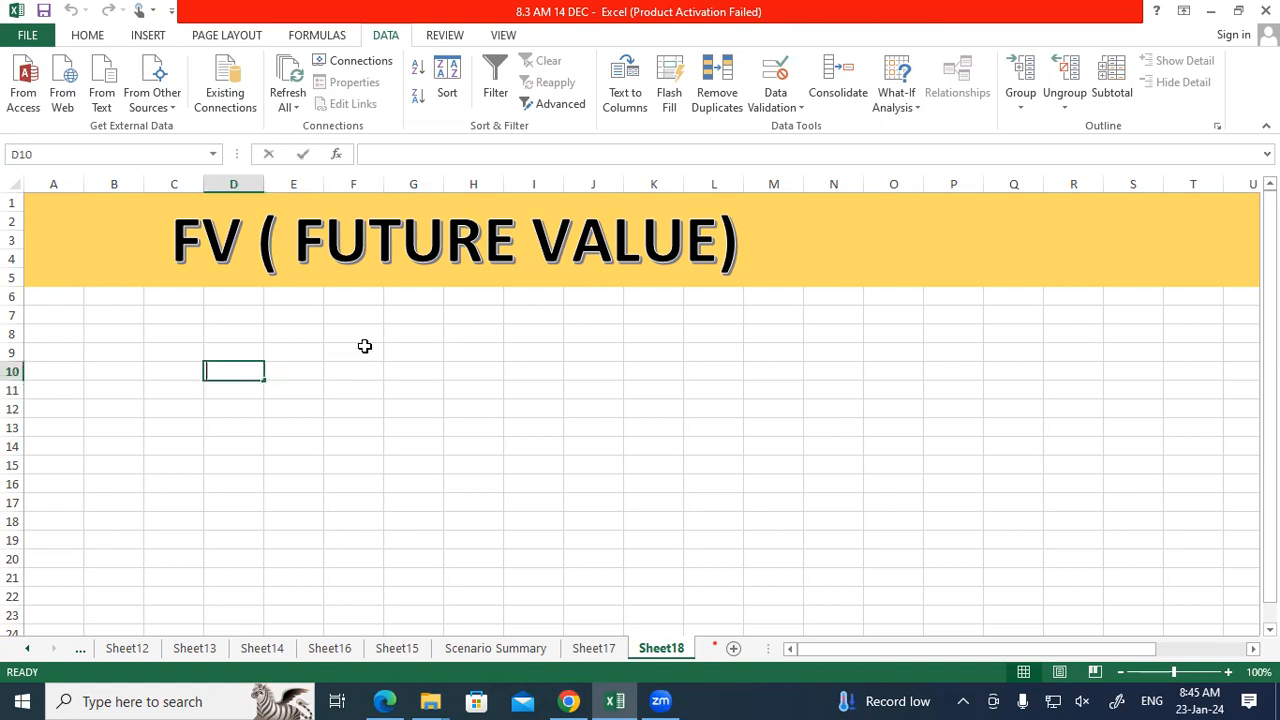
type("A")
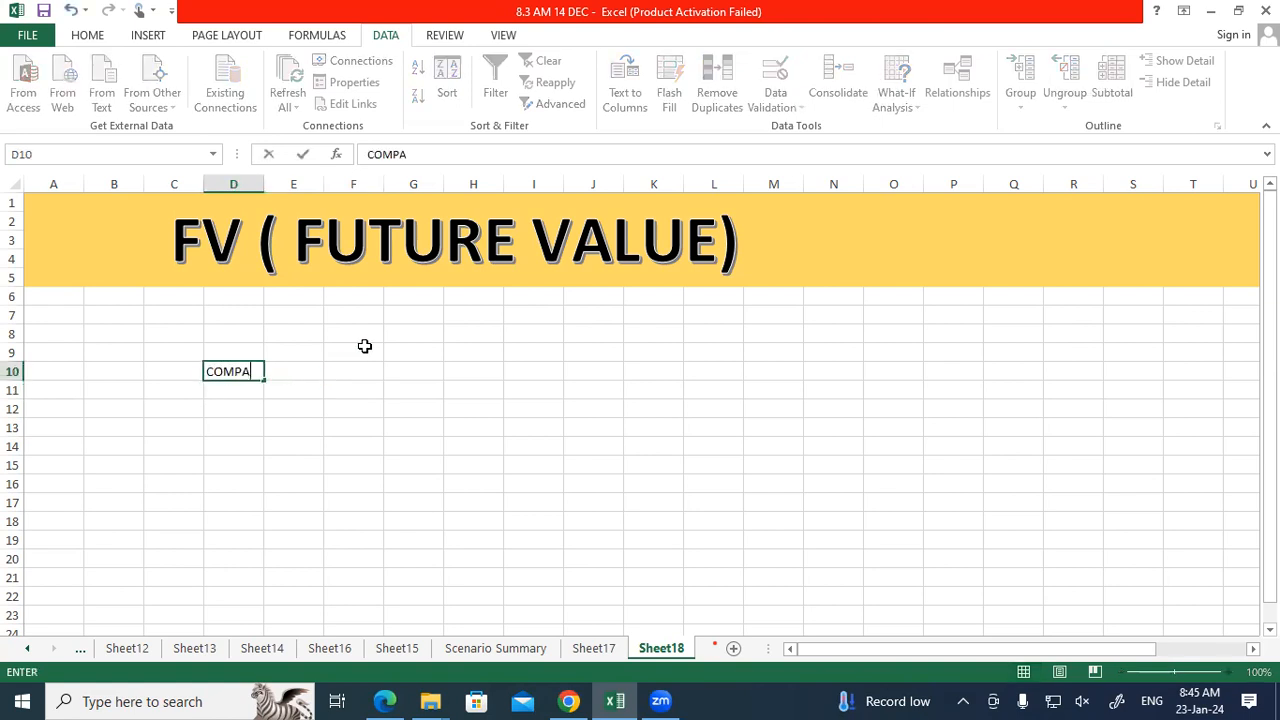
type("NIES NAME")
key("Tab")
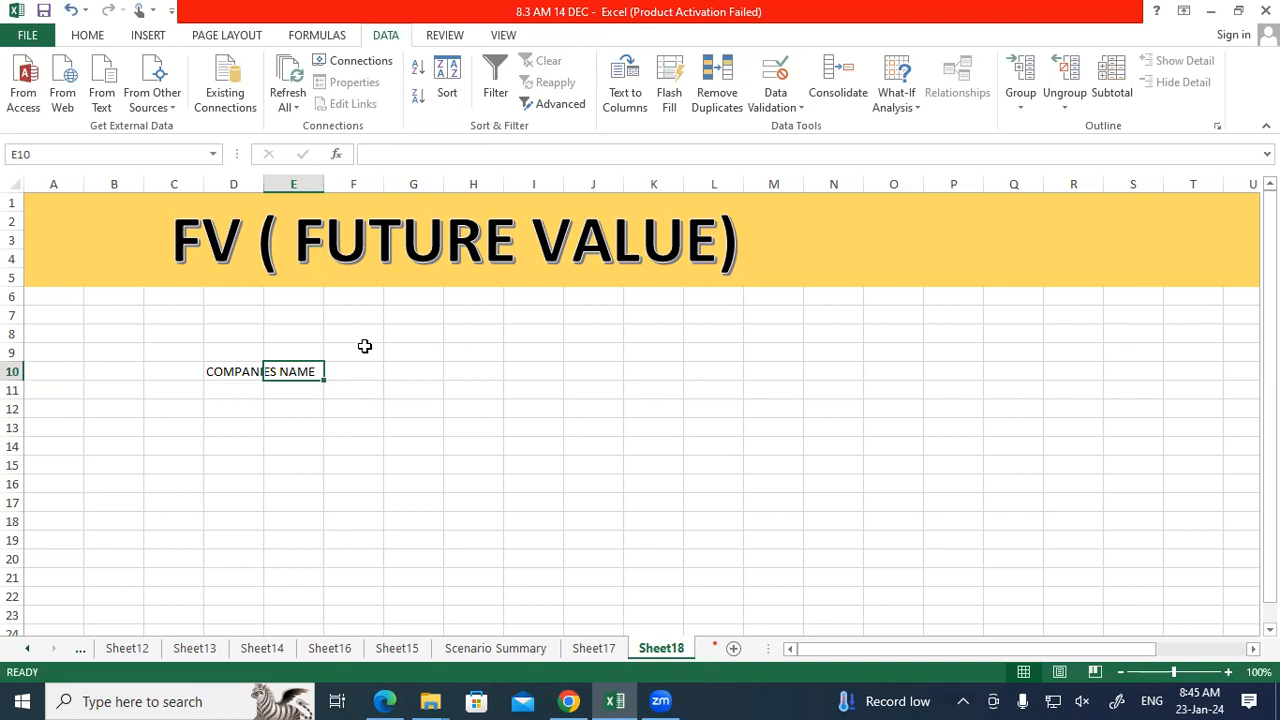
Start an FV formula in cell Q11 to check the function's arguments, and discard it.
left_click(1020, 390)
type("=FV(")
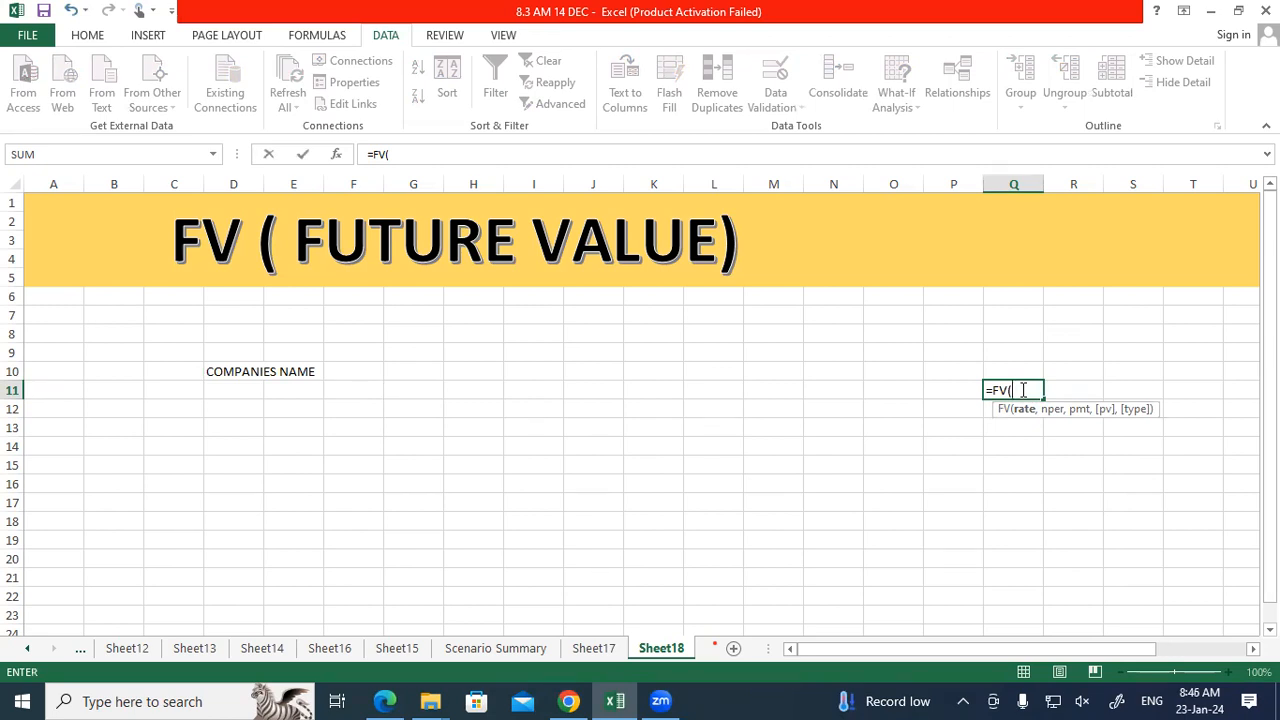
key("BackSpace")
key("BackSpace")
key("BackSpace")
key("BackSpace")
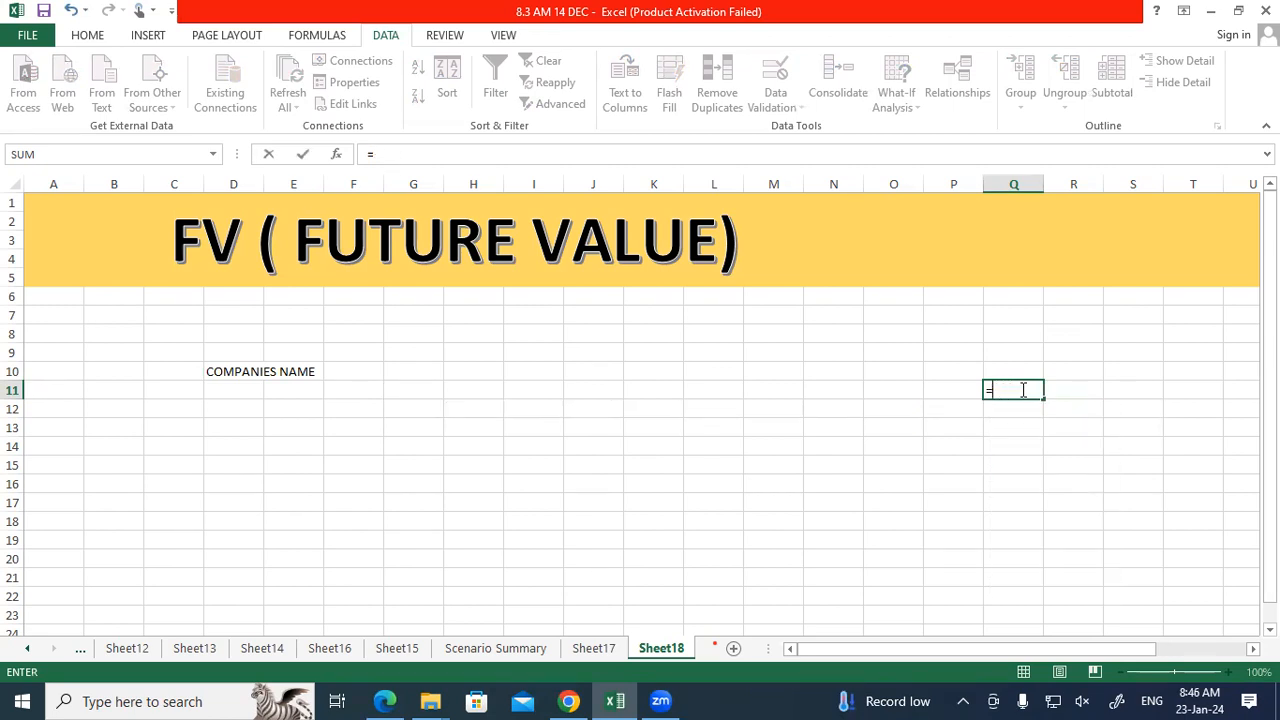
left_click(905, 446)
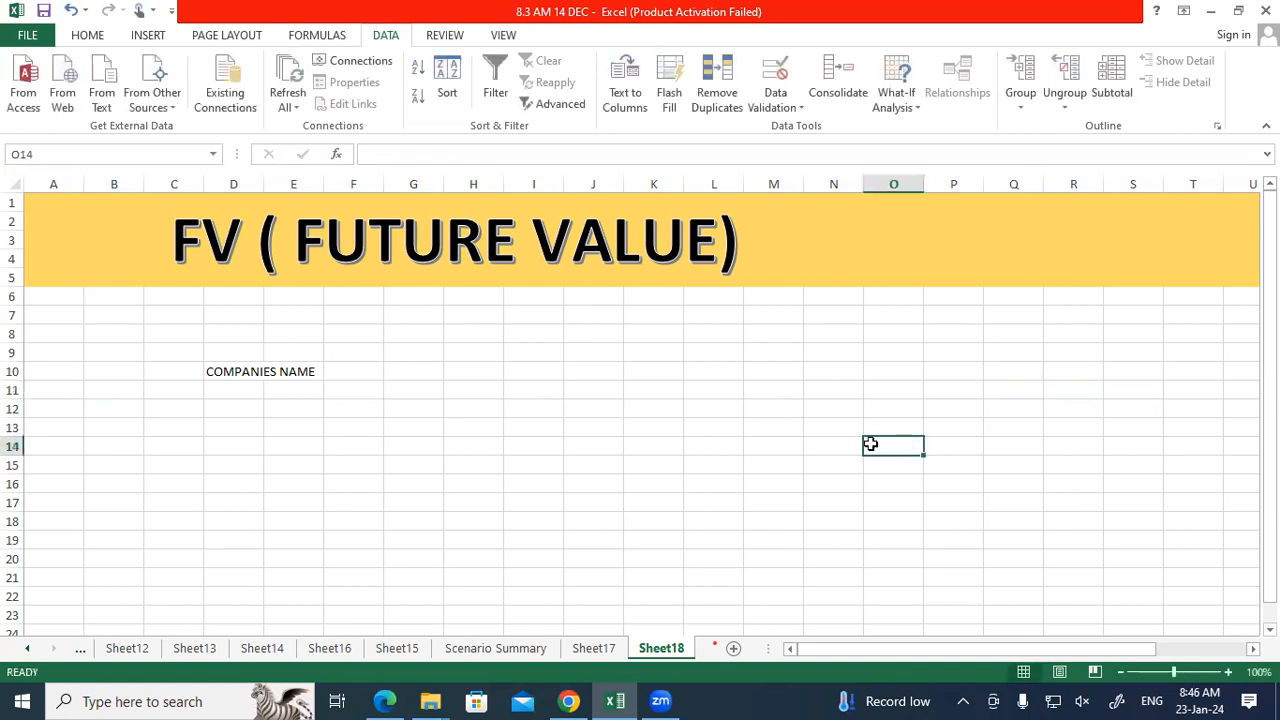
Enter the heading PMT AMT in cell E10, beside COMPANIES NAME.
left_click(298, 370)
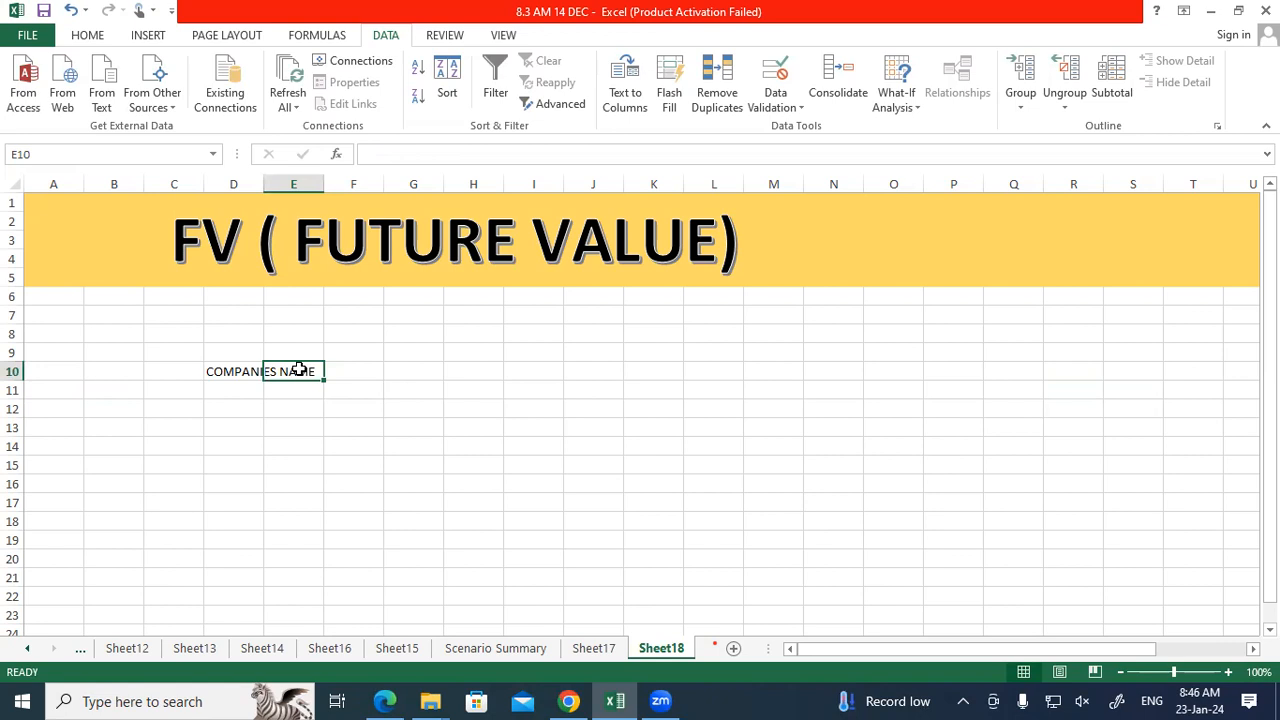
type("PMT")
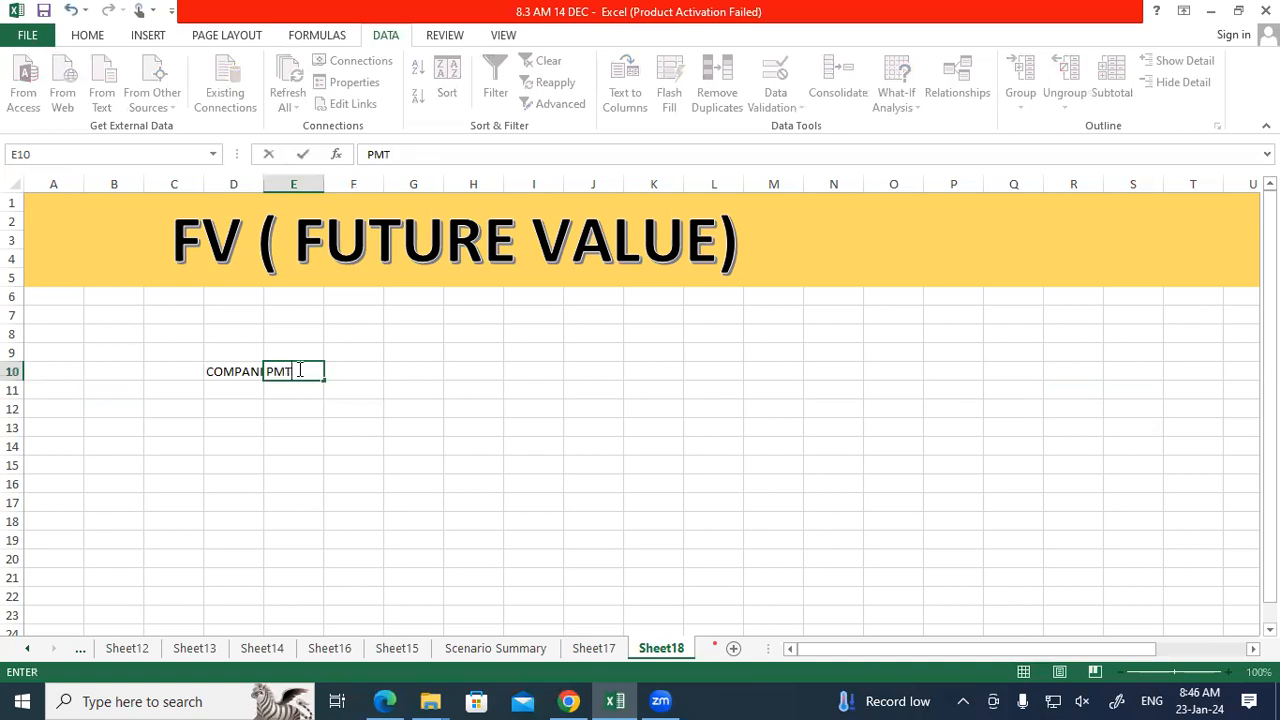
key("Tab")
double_click(298, 370)
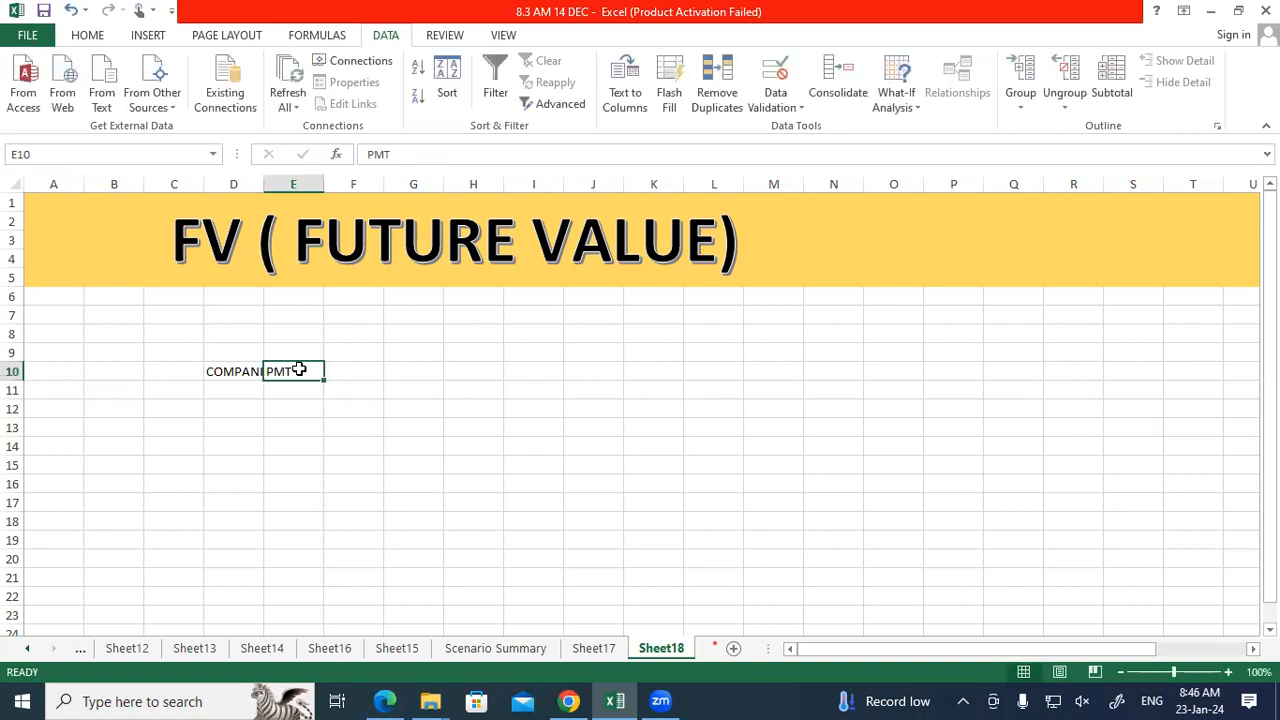
type("AMT")
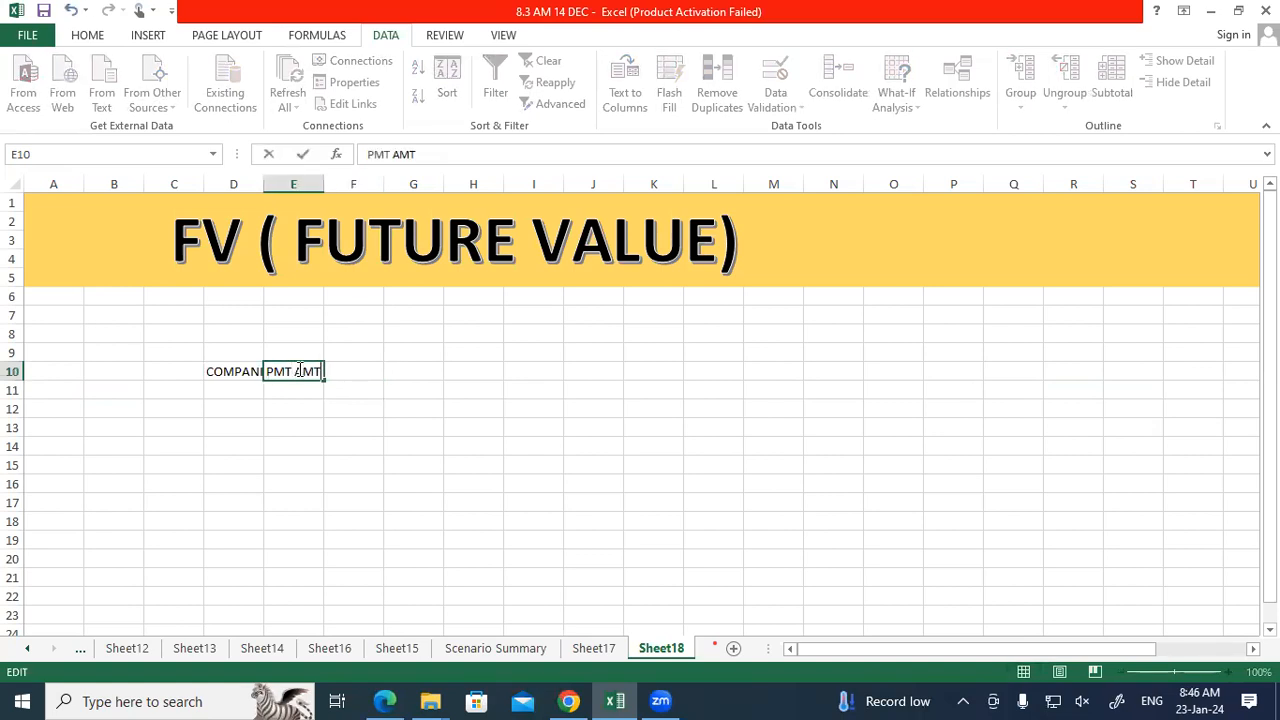
key("Tab")
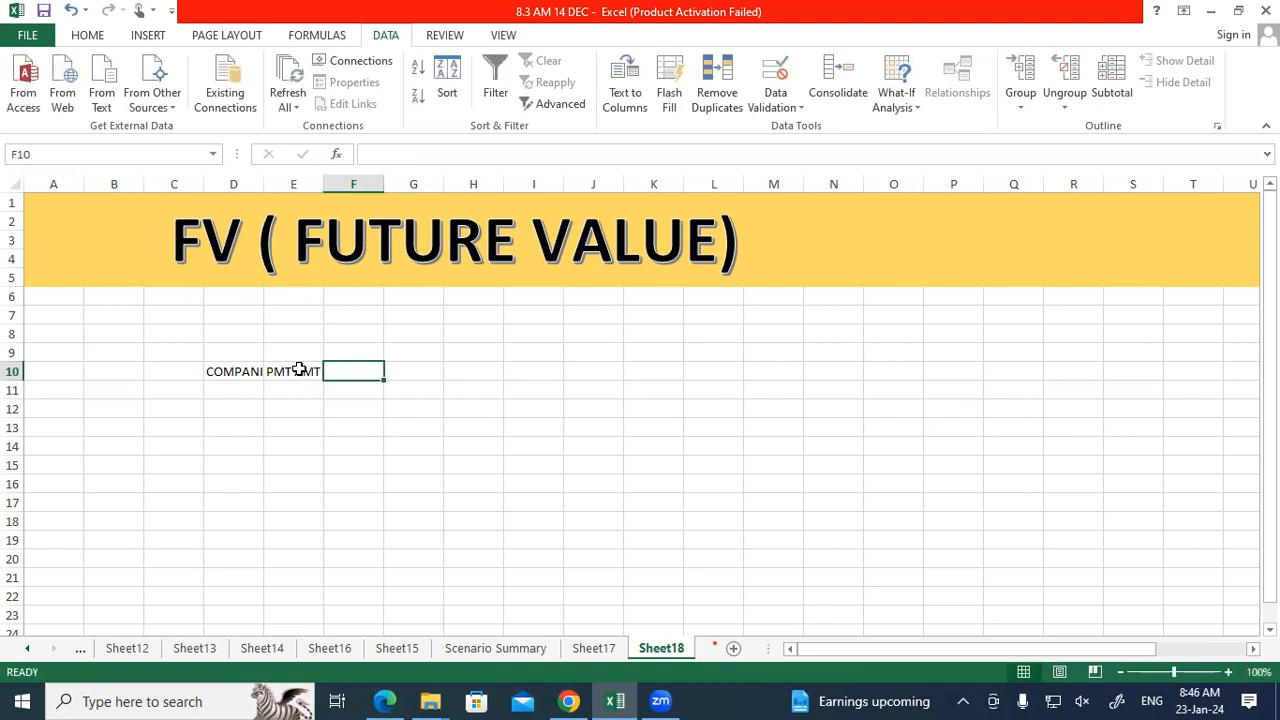
Enter the headings MONTH, RATE and FUTURE VALUE in cells F10 to H10.
type("MONTH")
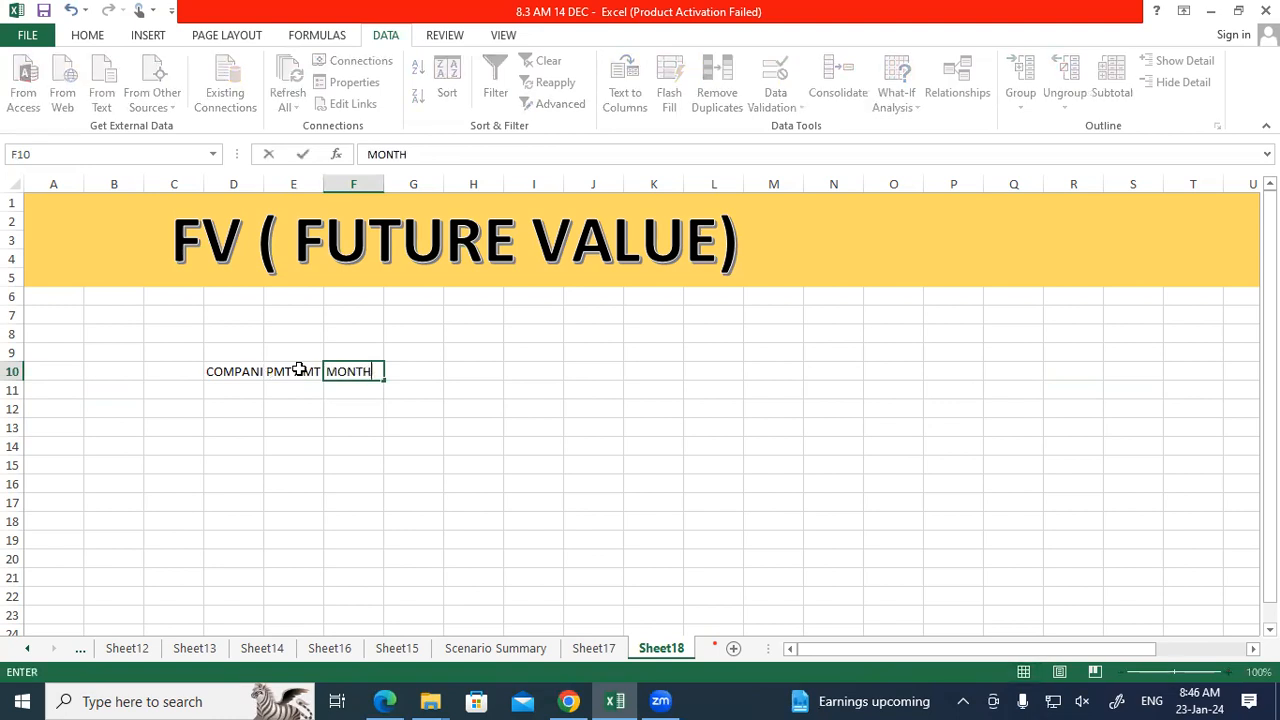
key("Tab")
type("RATE")
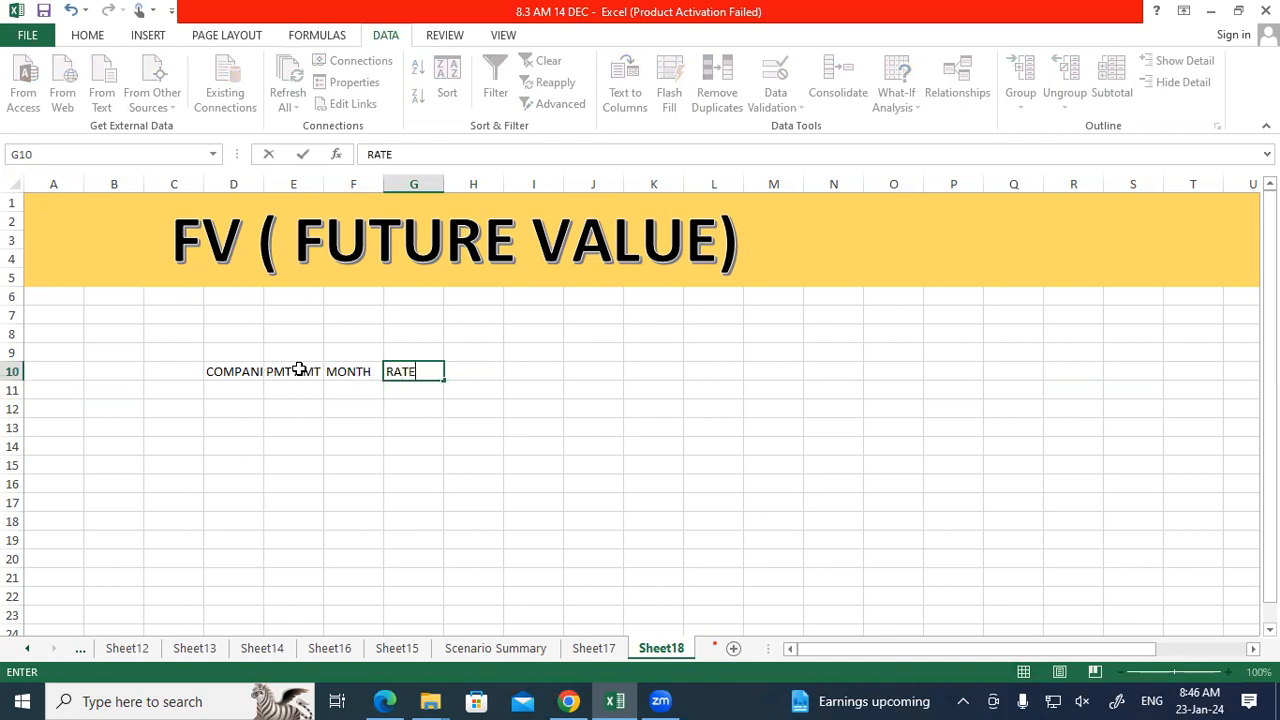
key("Tab")
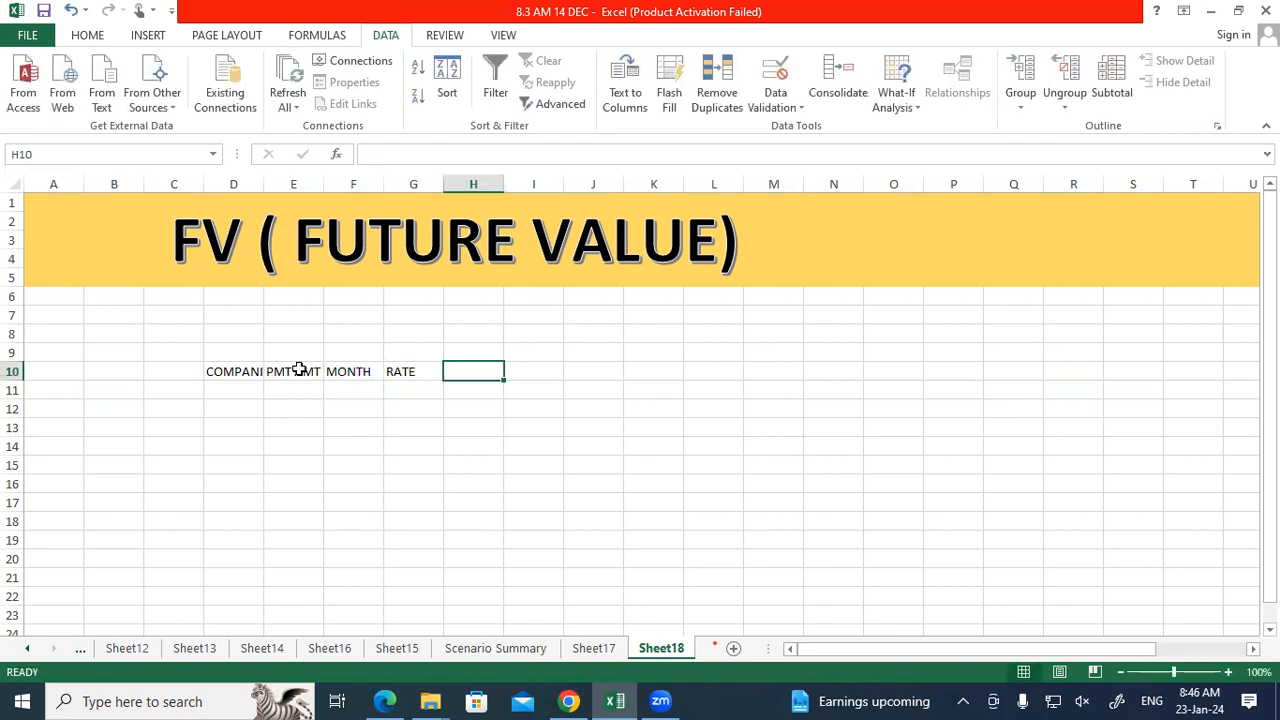
type("FUTURE VALUE")
key("Return")
Make the header row D10:H10 bold and set its font size to 16.
left_click_drag(250, 370, 470, 368)
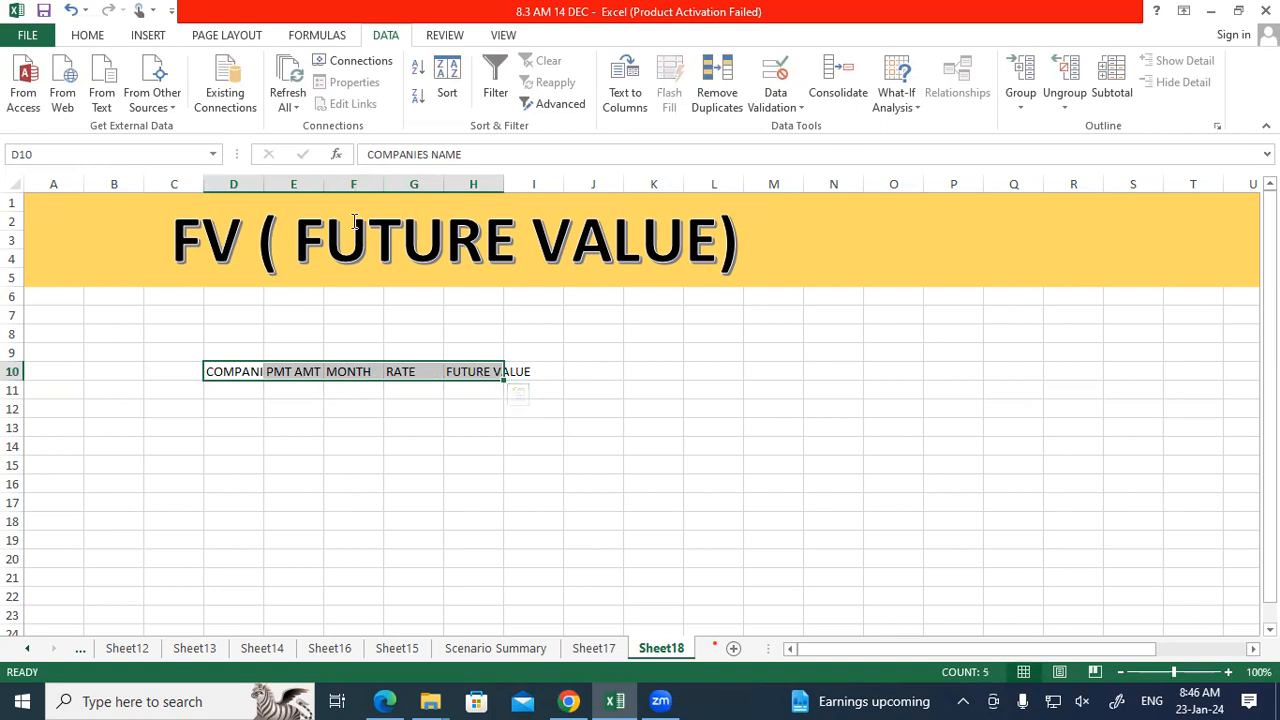
left_click(98, 40)
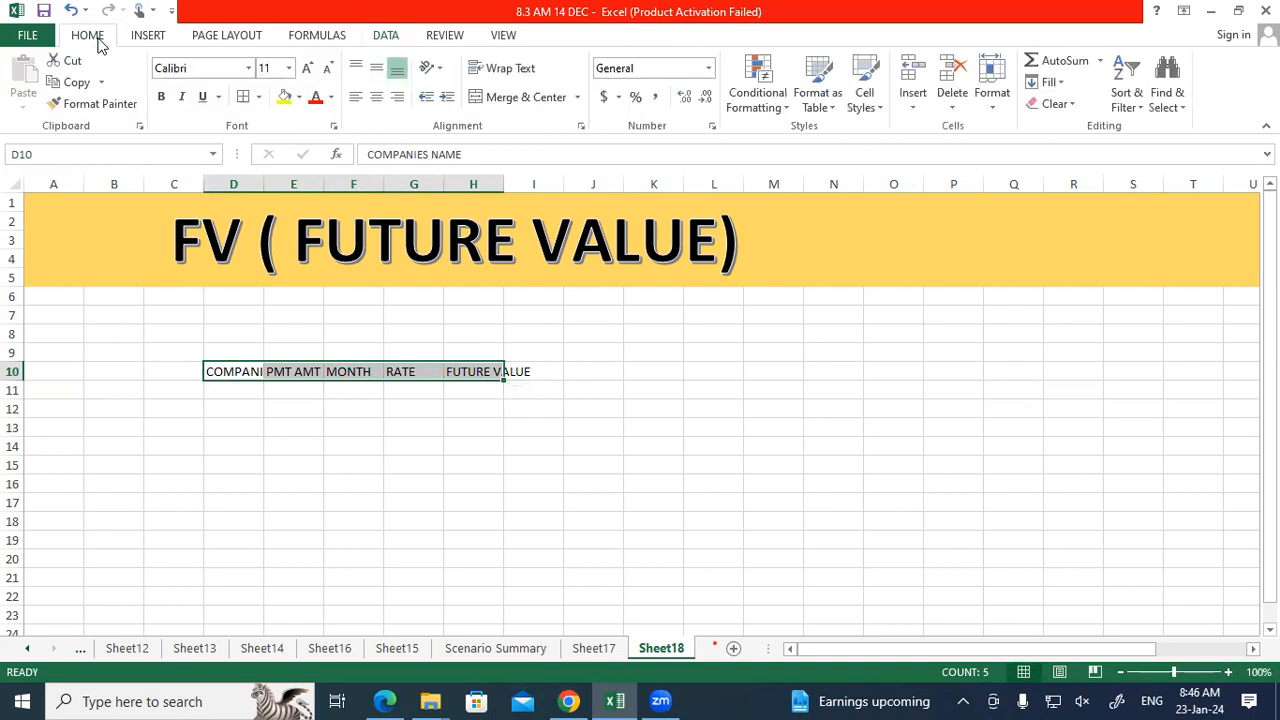
left_click(163, 97)
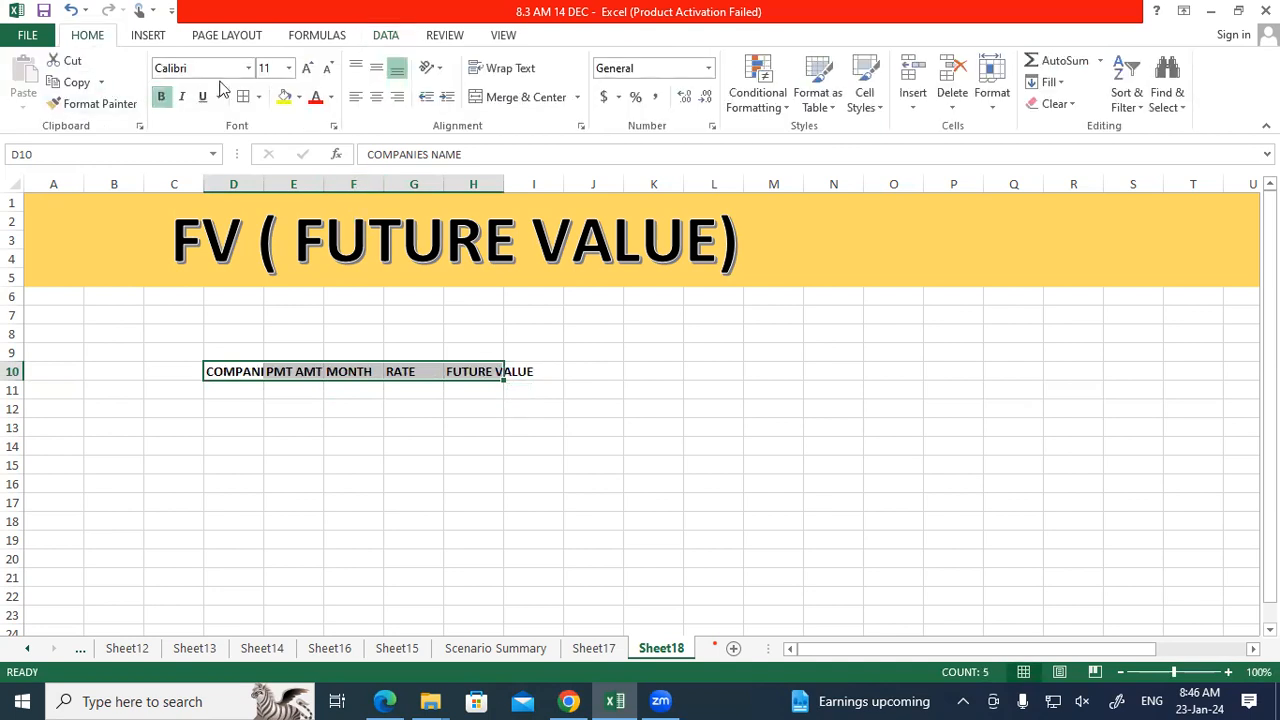
left_click(307, 68)
left_click(307, 68)
left_click(307, 68)
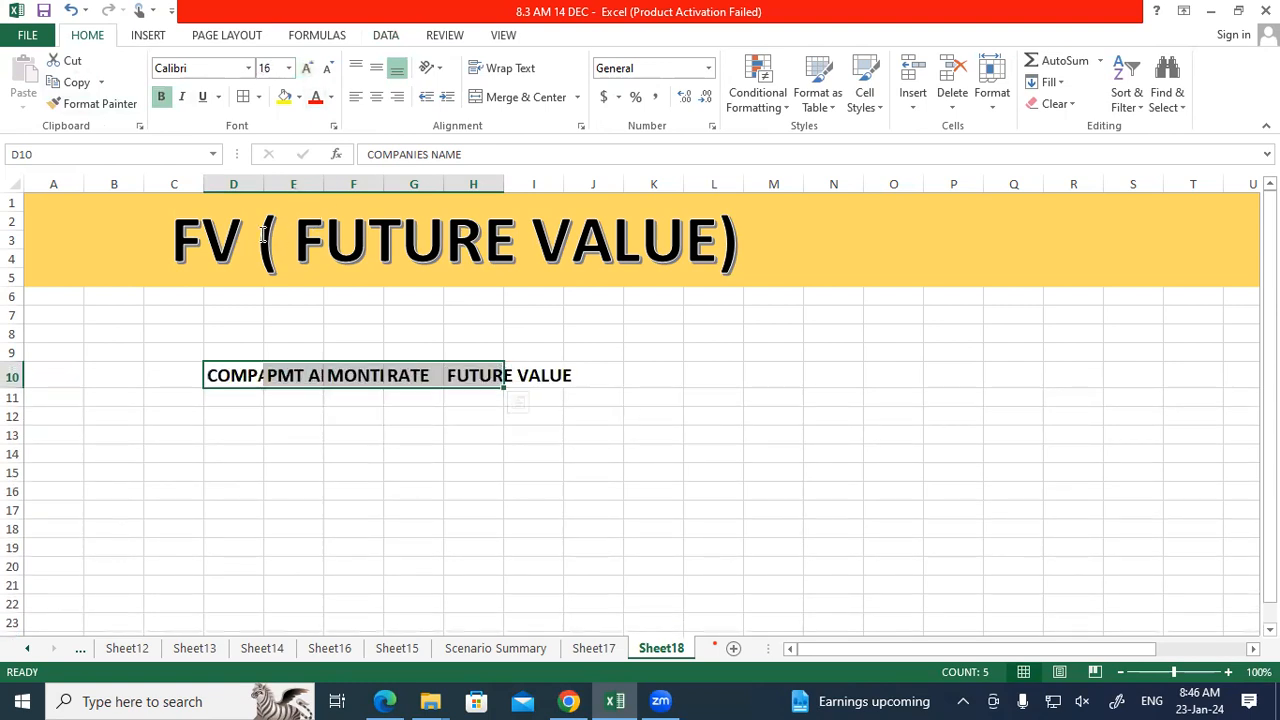
Autofit the widths of columns D to H and add borders to the header cells D10:H10.
left_click_drag(234, 180, 473, 184)
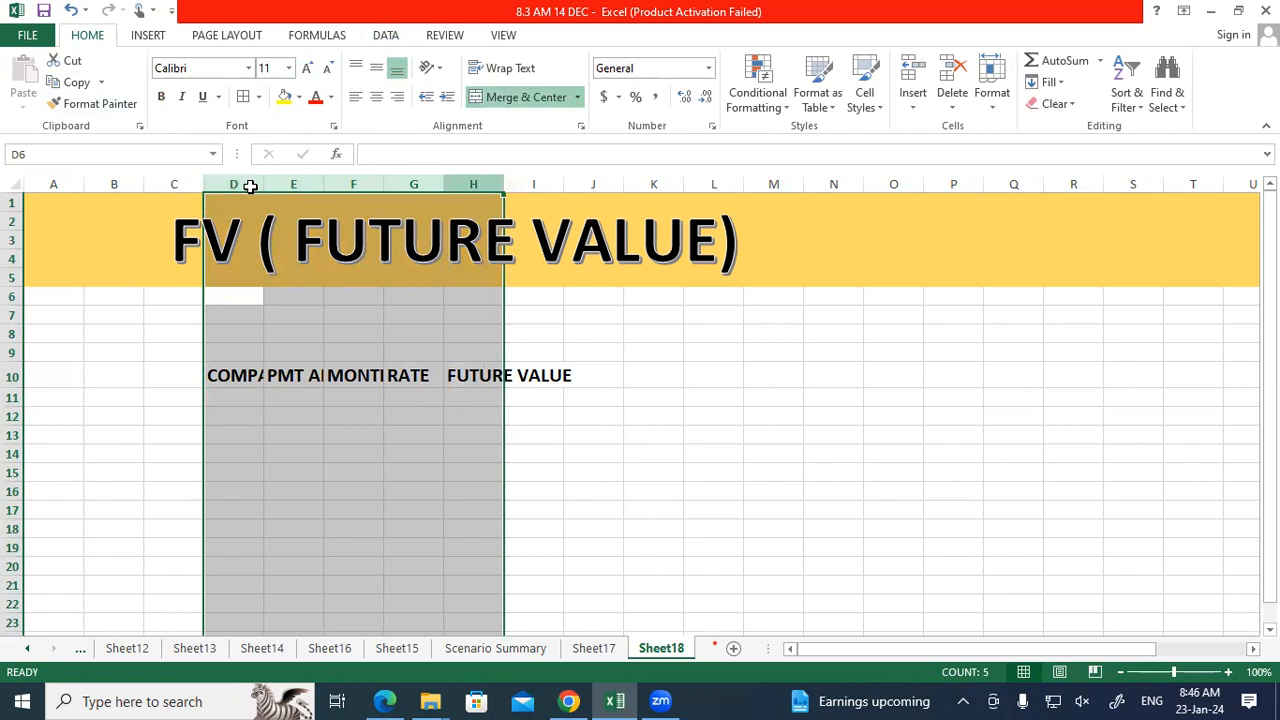
double_click(503, 184)
left_click(671, 376)
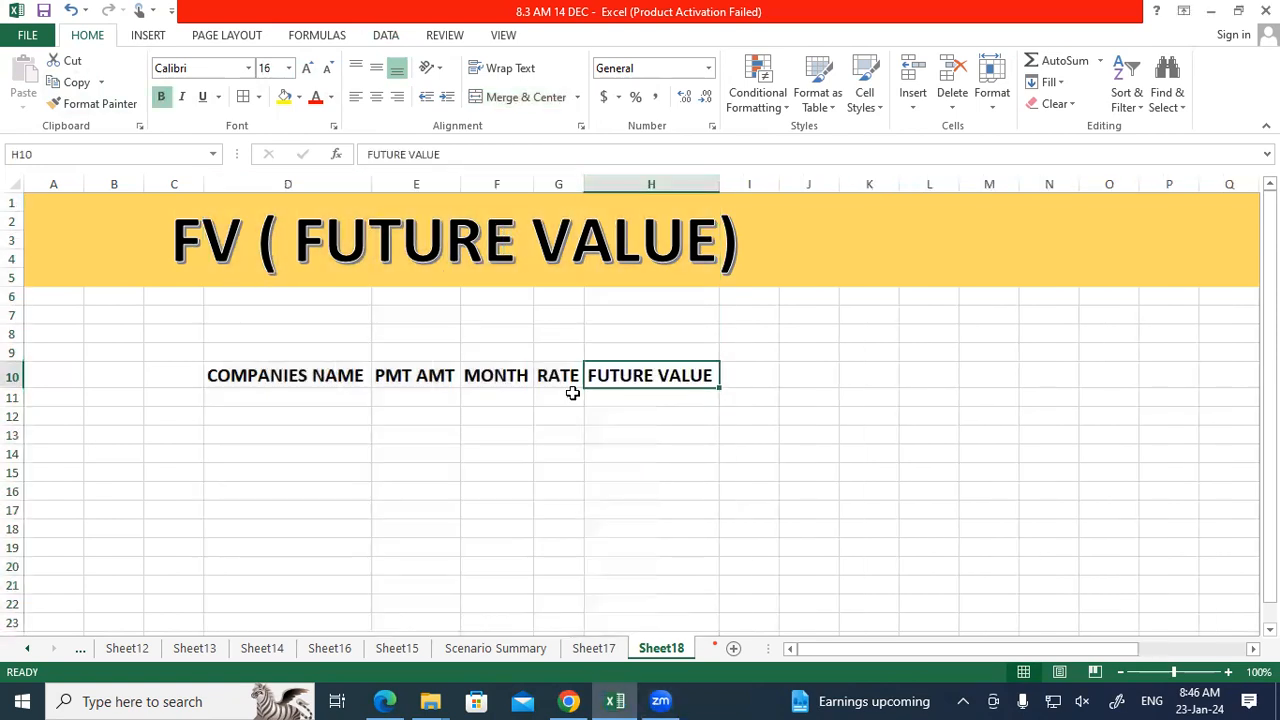
left_click_drag(248, 378, 668, 368)
left_click(241, 98)
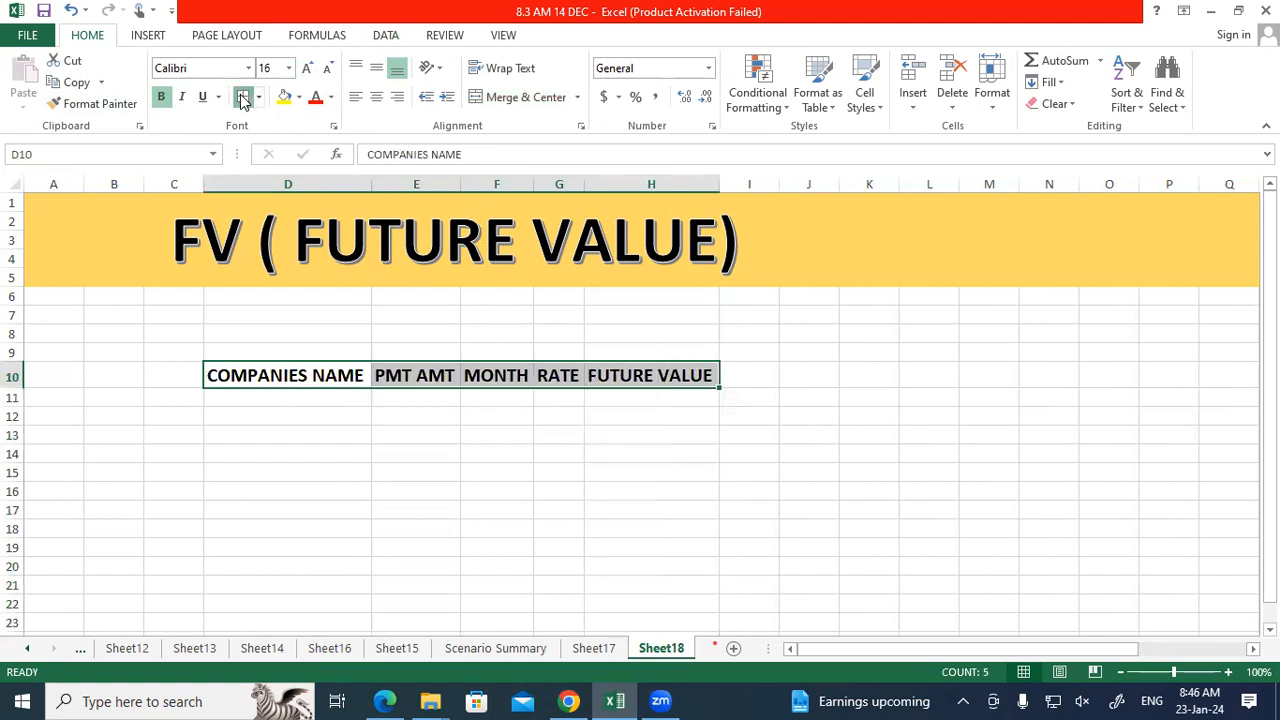
Enter SBI INSURANCE as the first company name in cell D11.
left_click(268, 397)
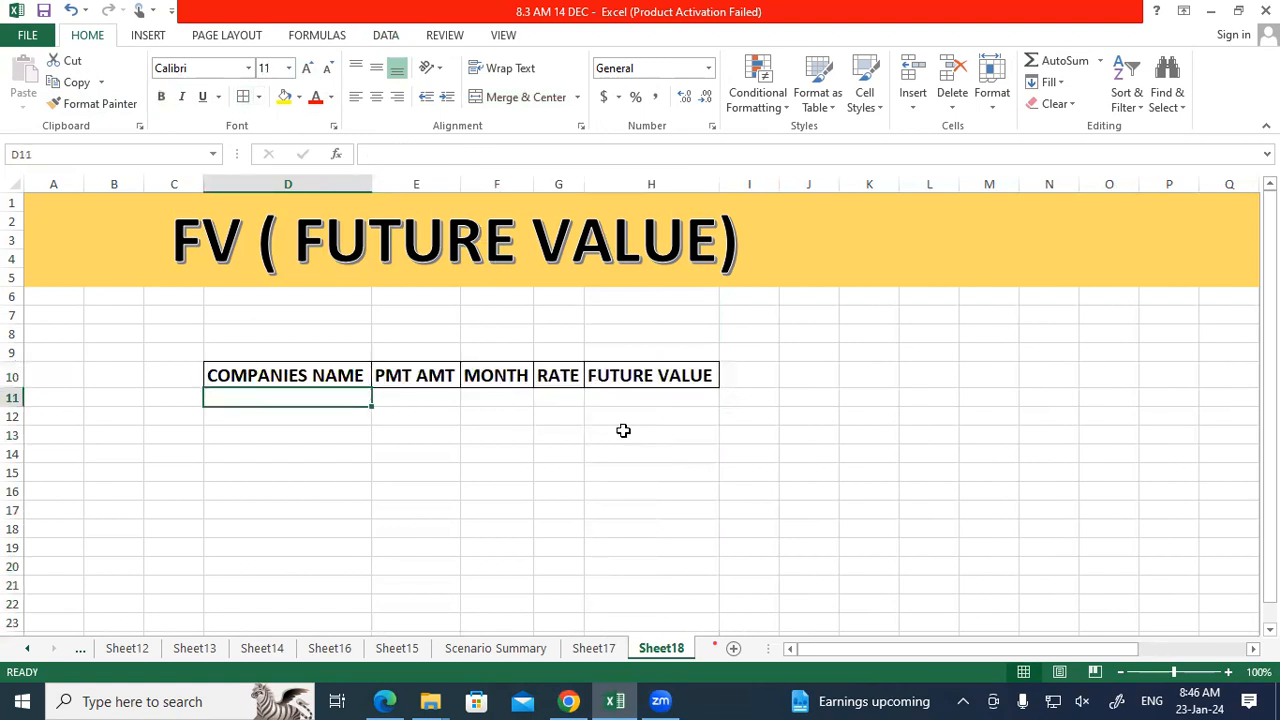
type("sbi")
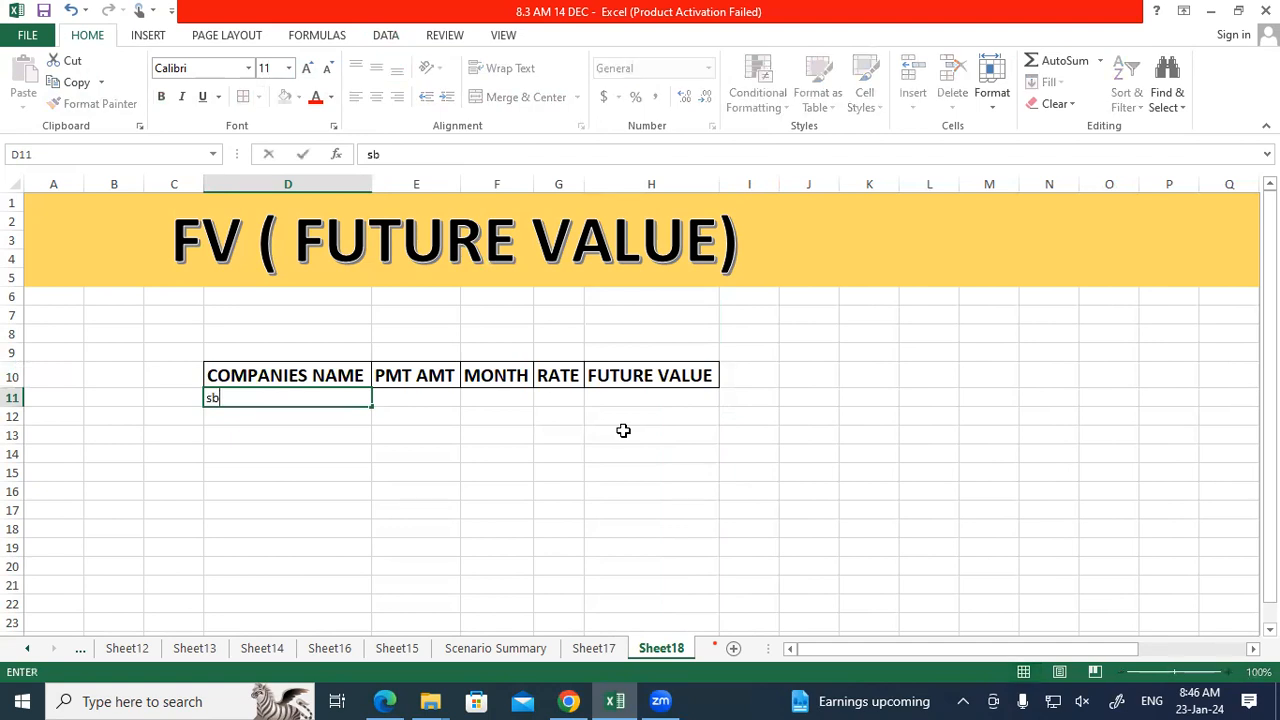
key("BackSpace")
key("BackSpace")
key("BackSpace")
type("SBI INSUS")
key("BackSpace")
type("RANV")
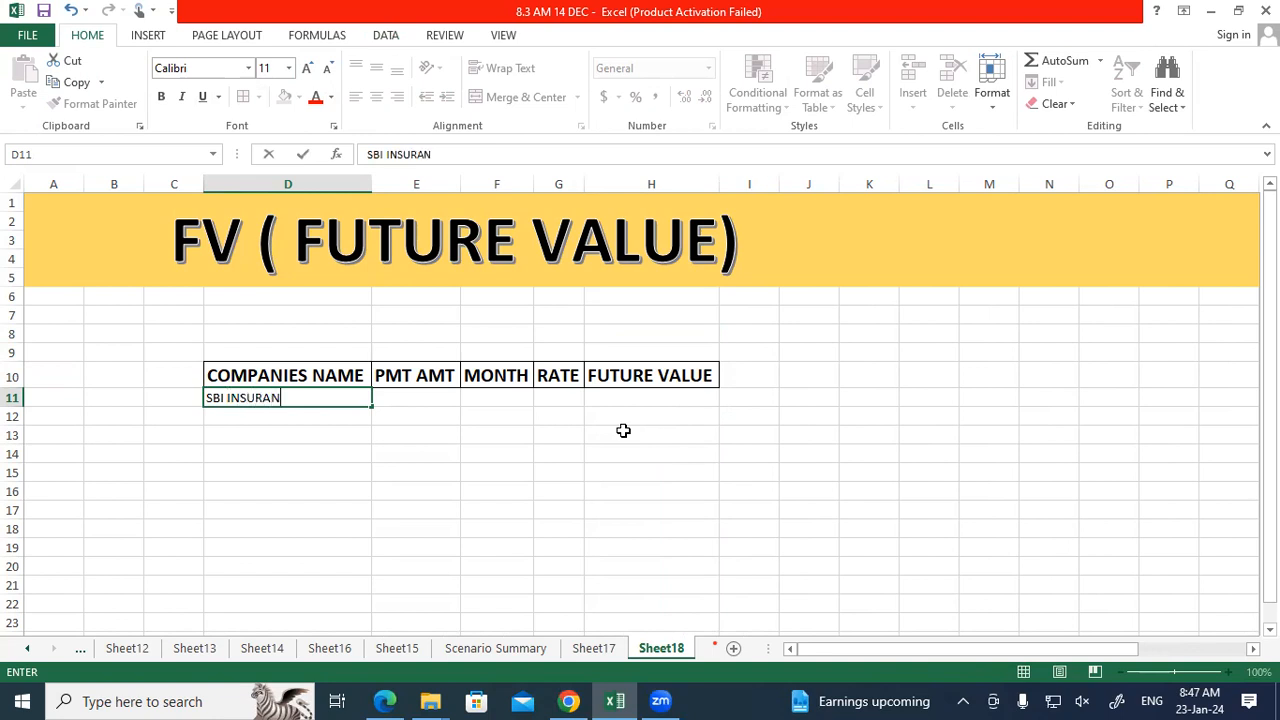
key("BackSpace")
key("BackSpace")
key("BackSpace")
key("BackSpace")
key("BackSpace")
type("U")
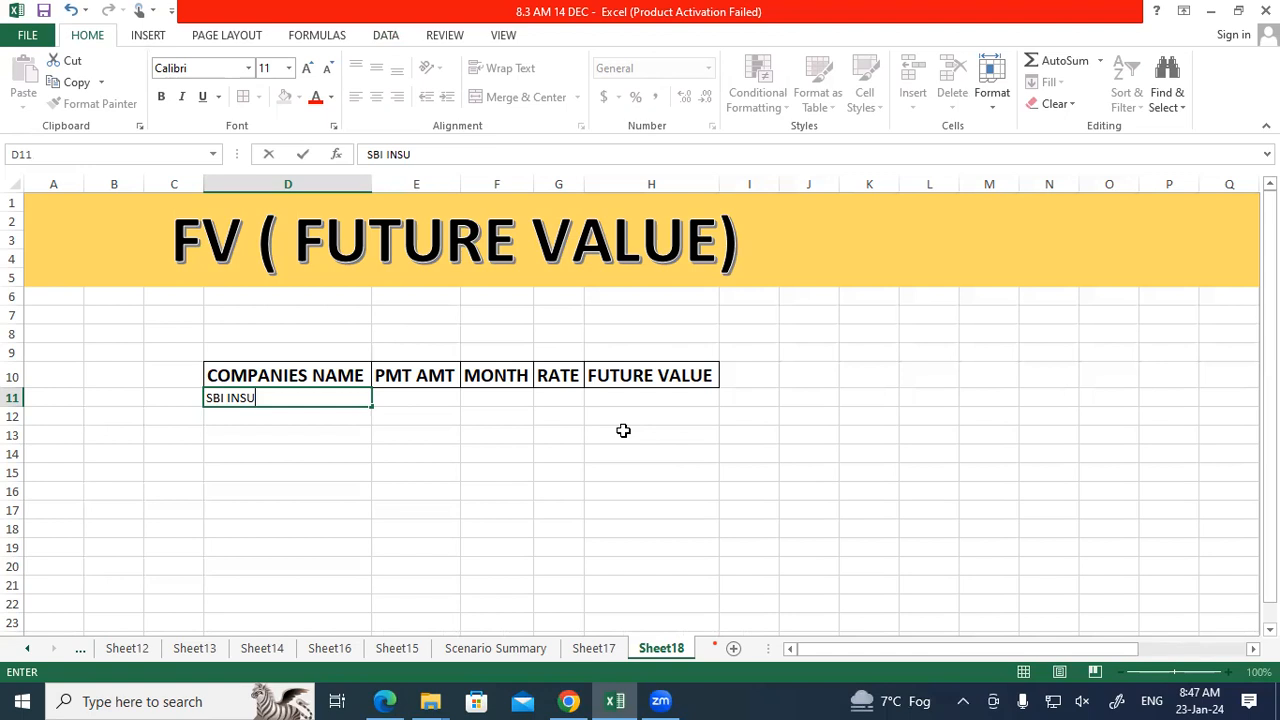
type("RANCE")
key("Return")
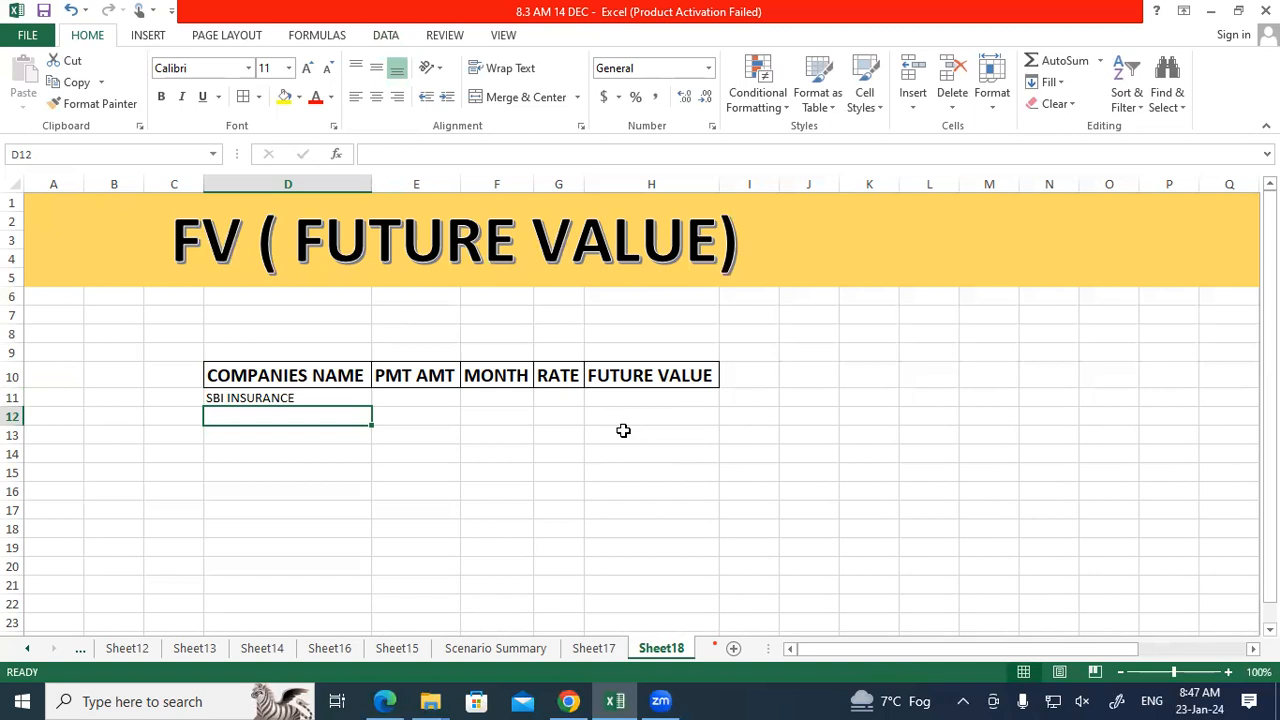
Enter the company names LIC, MUTUAL FUND and MAHINDRA FINANCE in cells D12 to D14.
type("LIC")
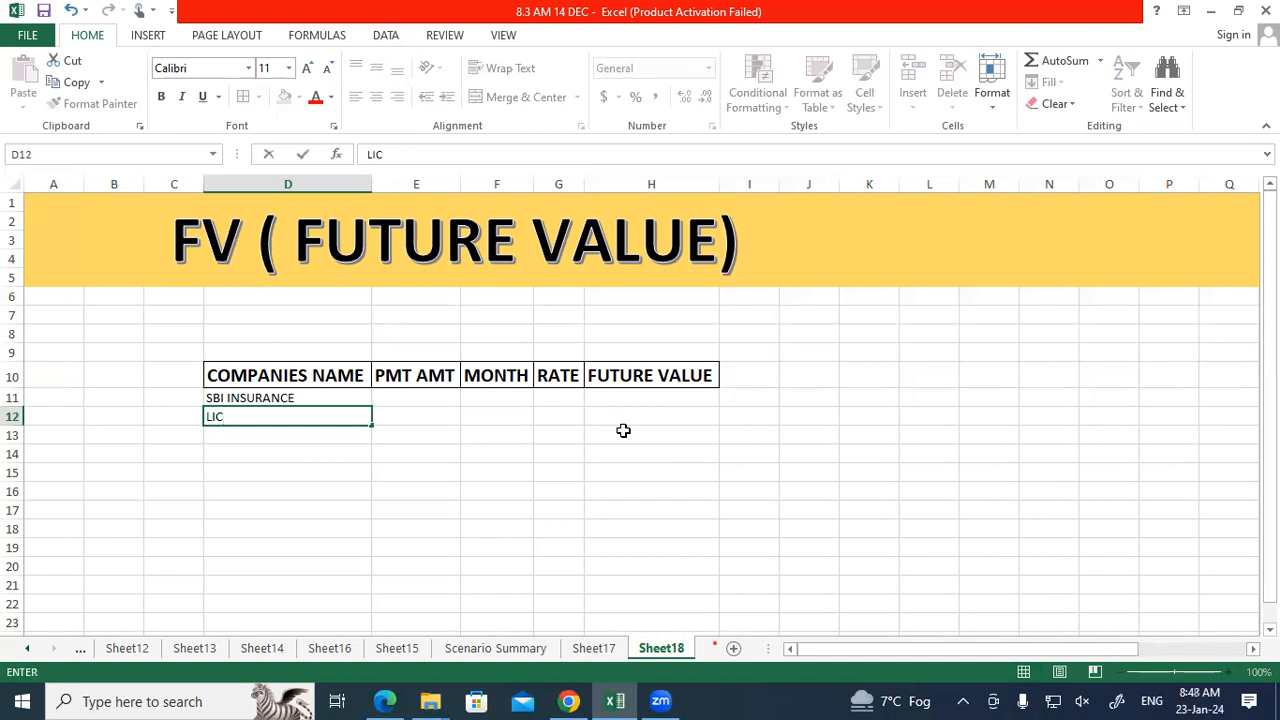
key("Return")
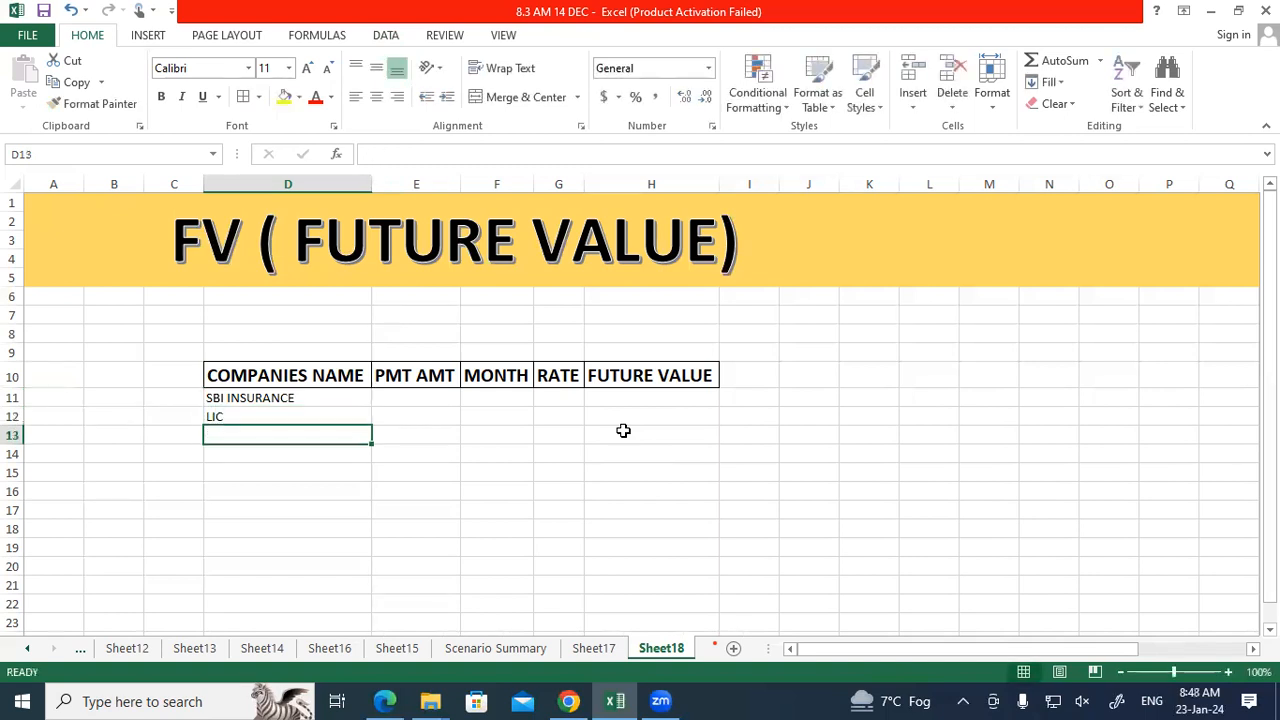
type("MUTU")
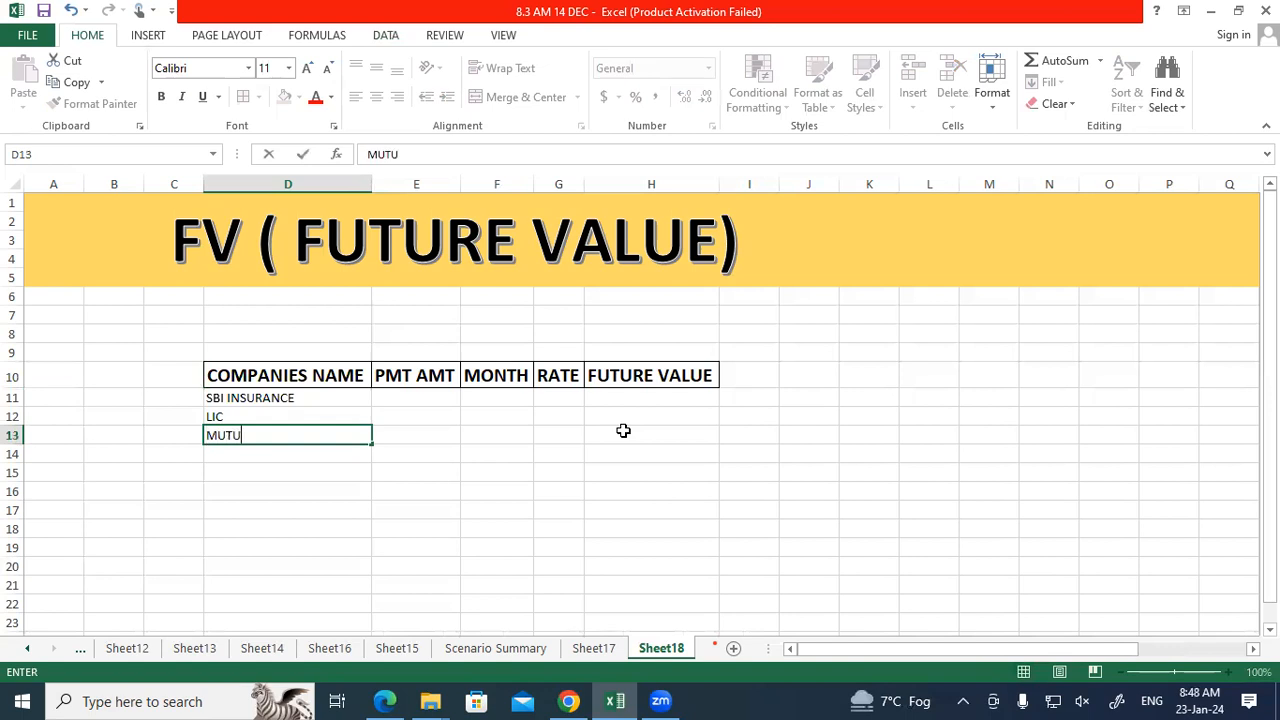
type("AL FUND")
key("Return")
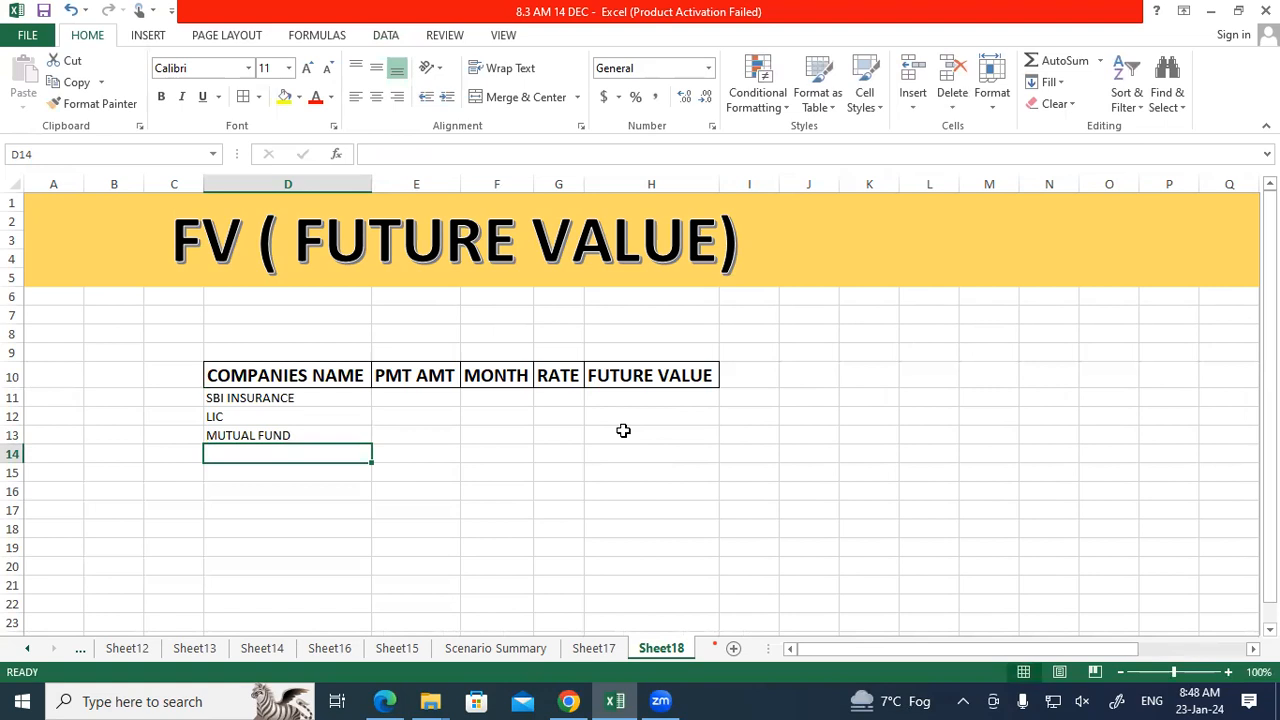
type("MAHINDRA FINANCE")
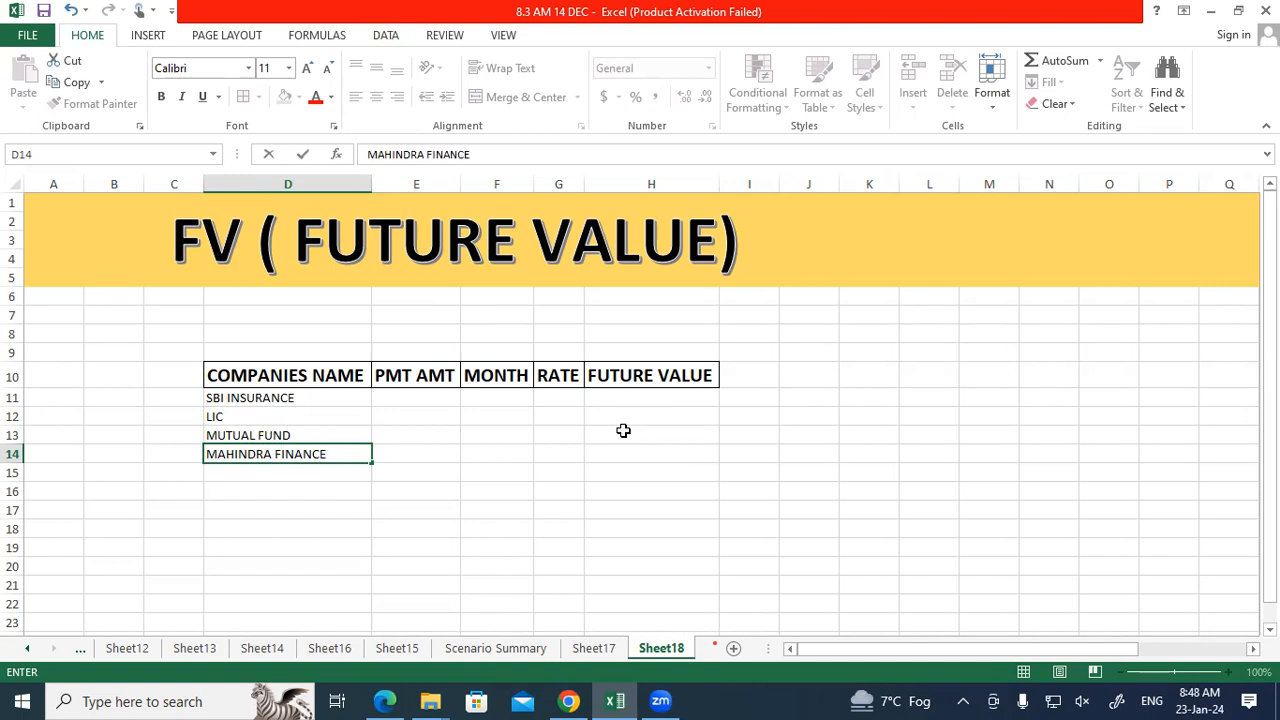
key("Return")
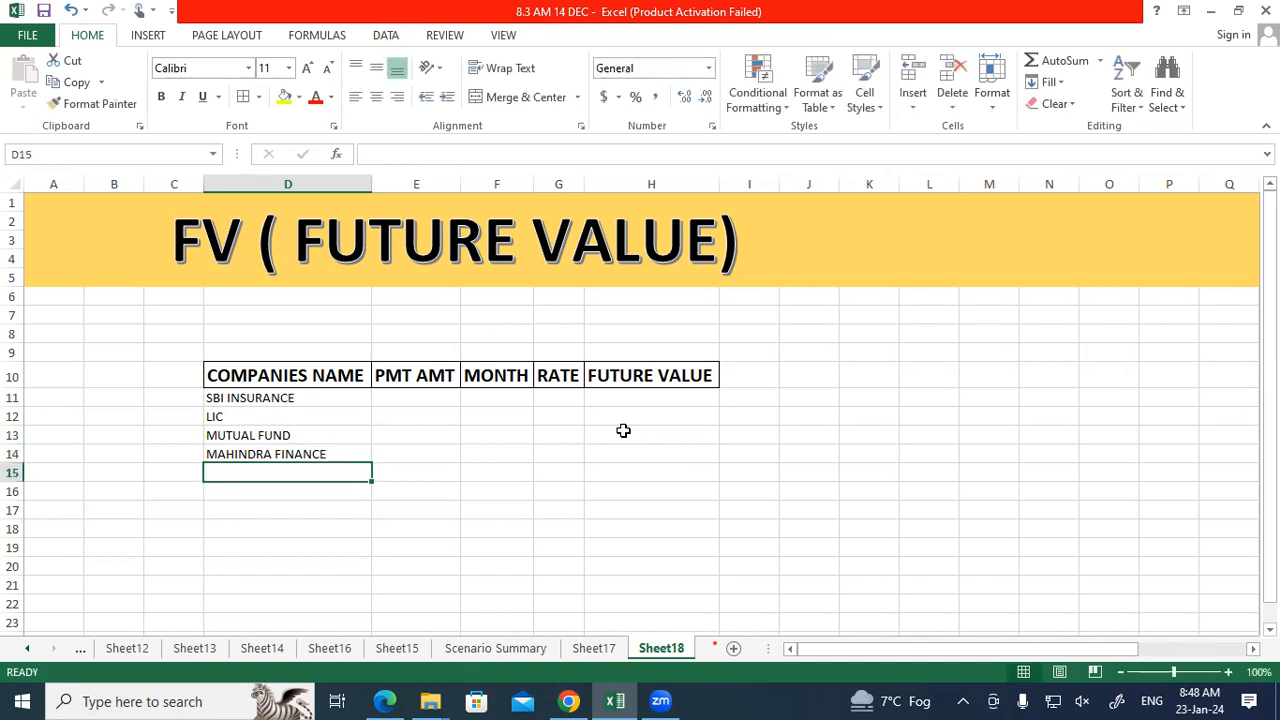
Enlarge the font of the company names in D11:D14 by two sizes and apply borders to the whole table D10:H14.
left_click_drag(259, 395, 286, 452)
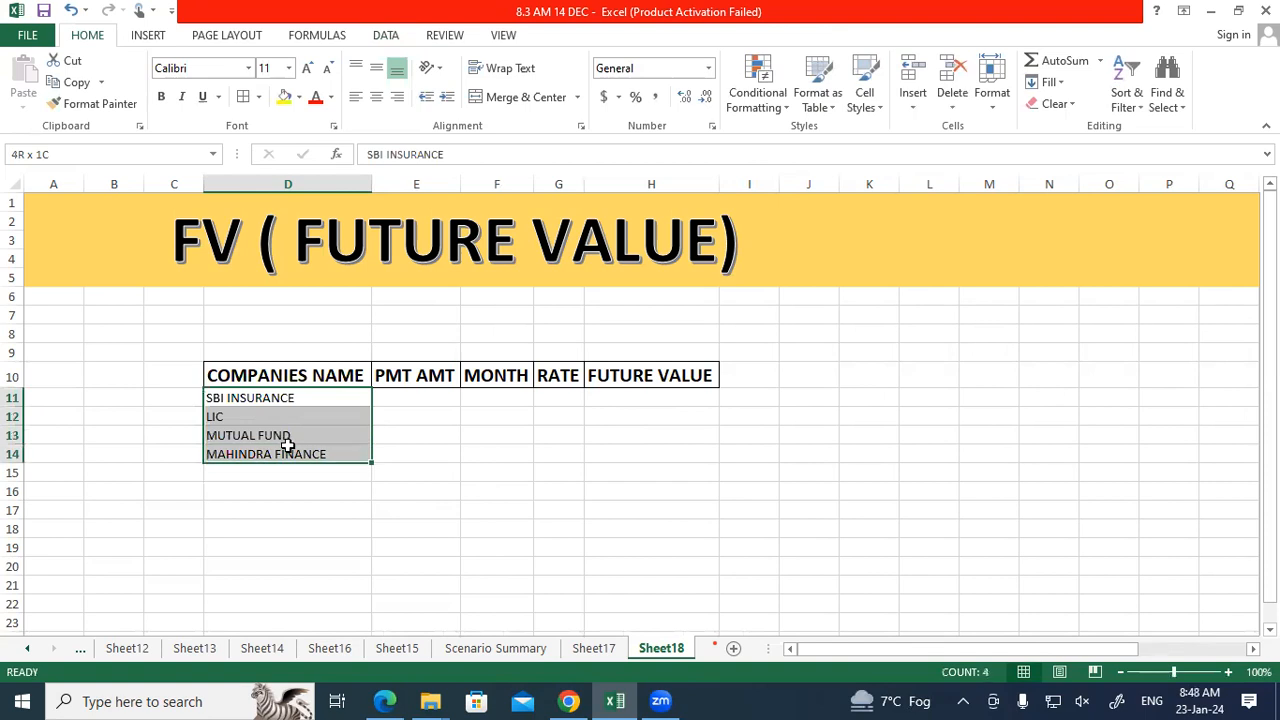
left_click(307, 68)
left_click(307, 68)
left_click(360, 421)
left_click_drag(304, 375, 606, 471)
left_click(243, 97)
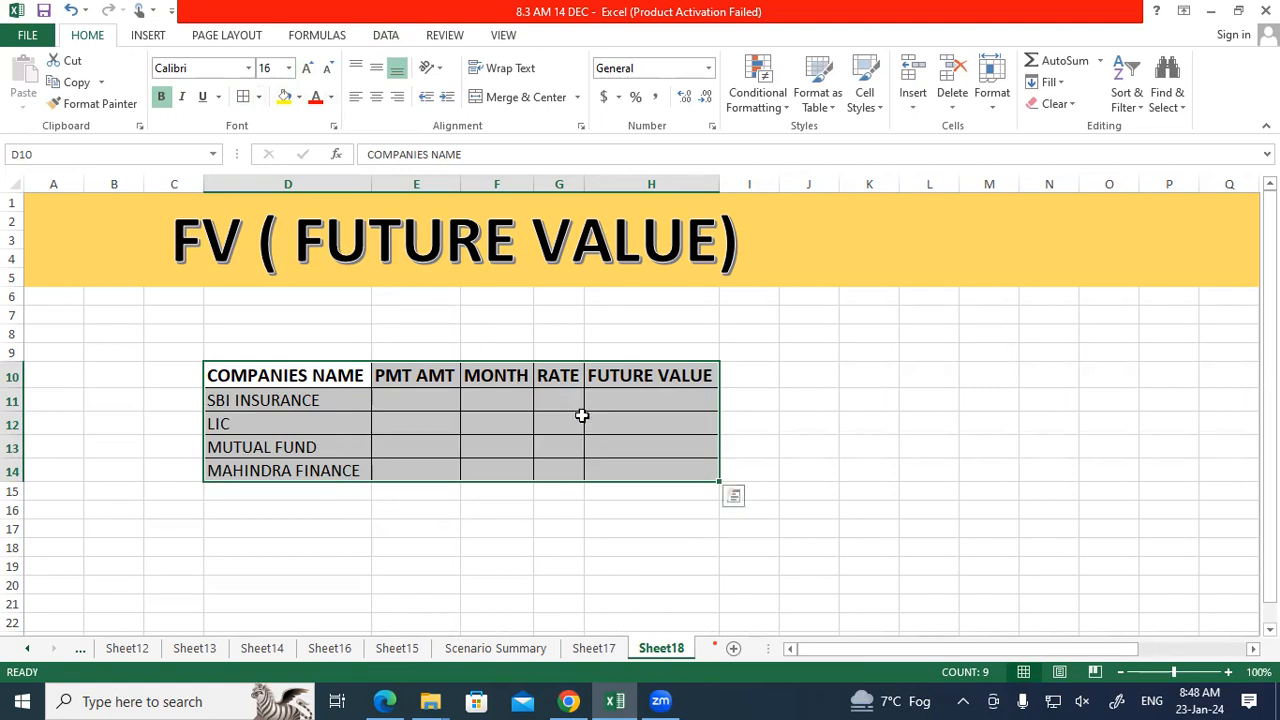
Enter the PMT AMT values 2500 for SBI INSURANCE and 7000 for LIC.
left_click(495, 395)
left_click(434, 399)
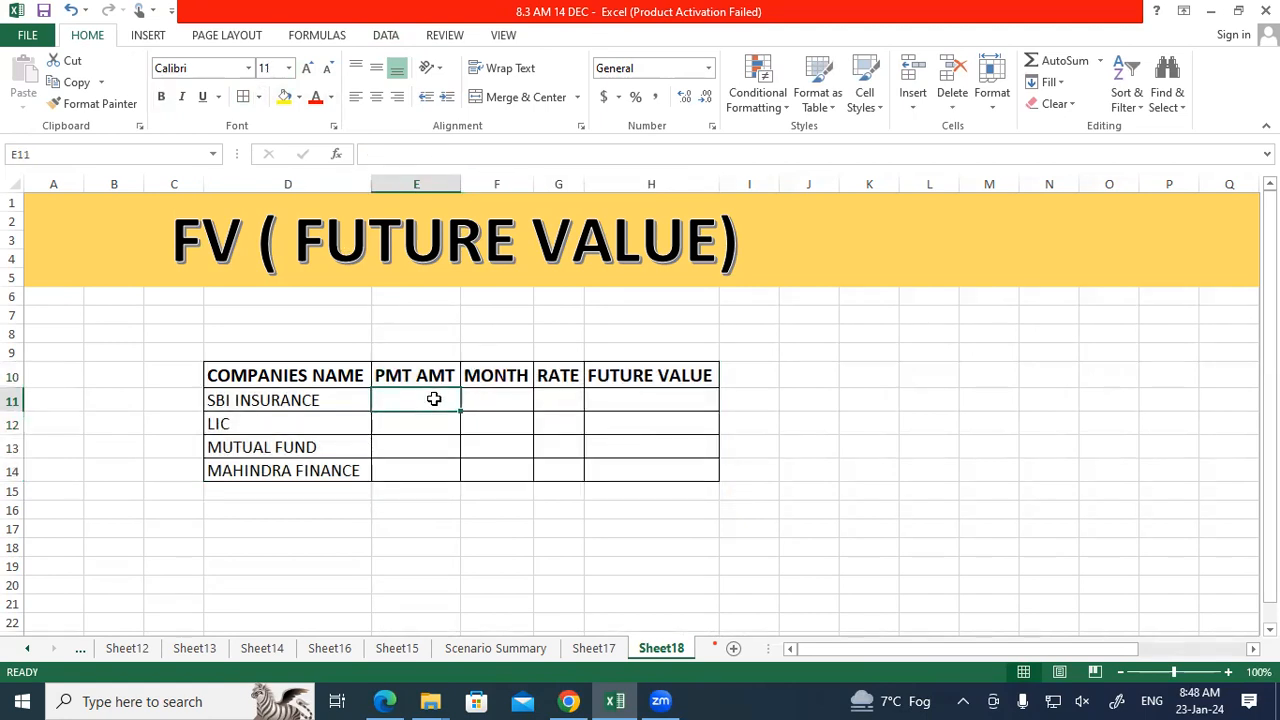
type("20")
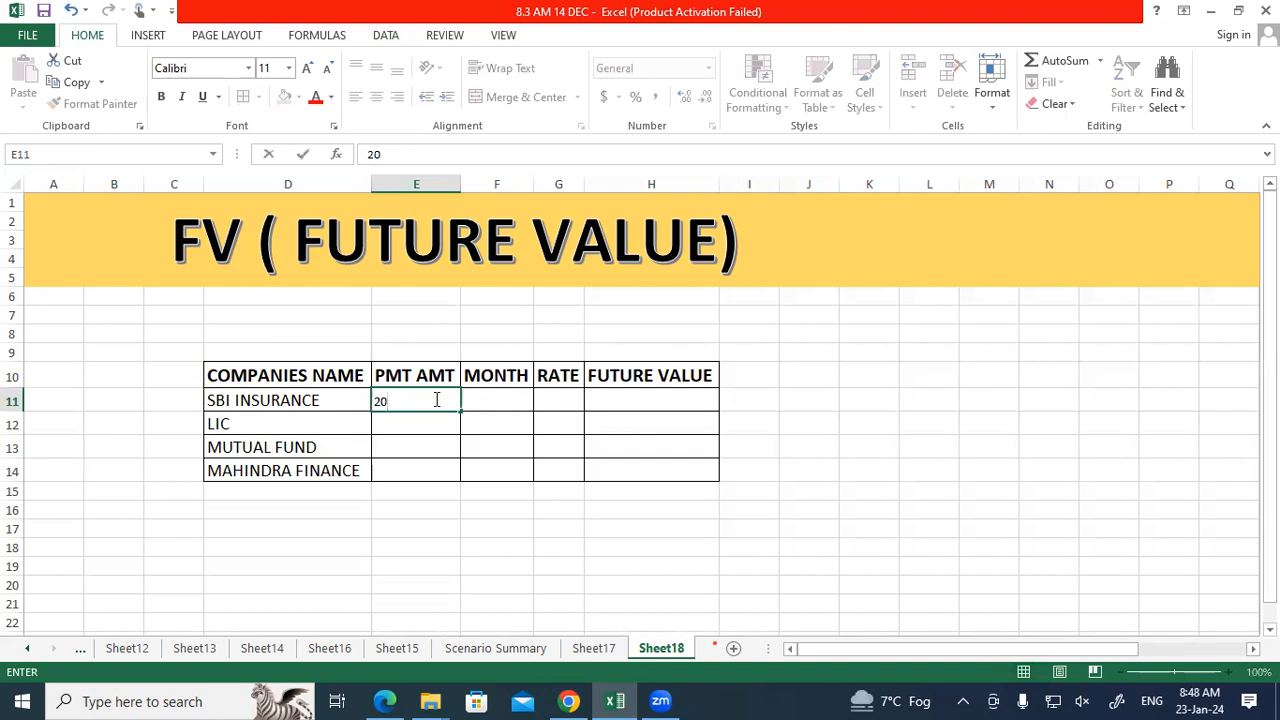
key("BackSpace")
type("5000")
key("Return")
type("7000")
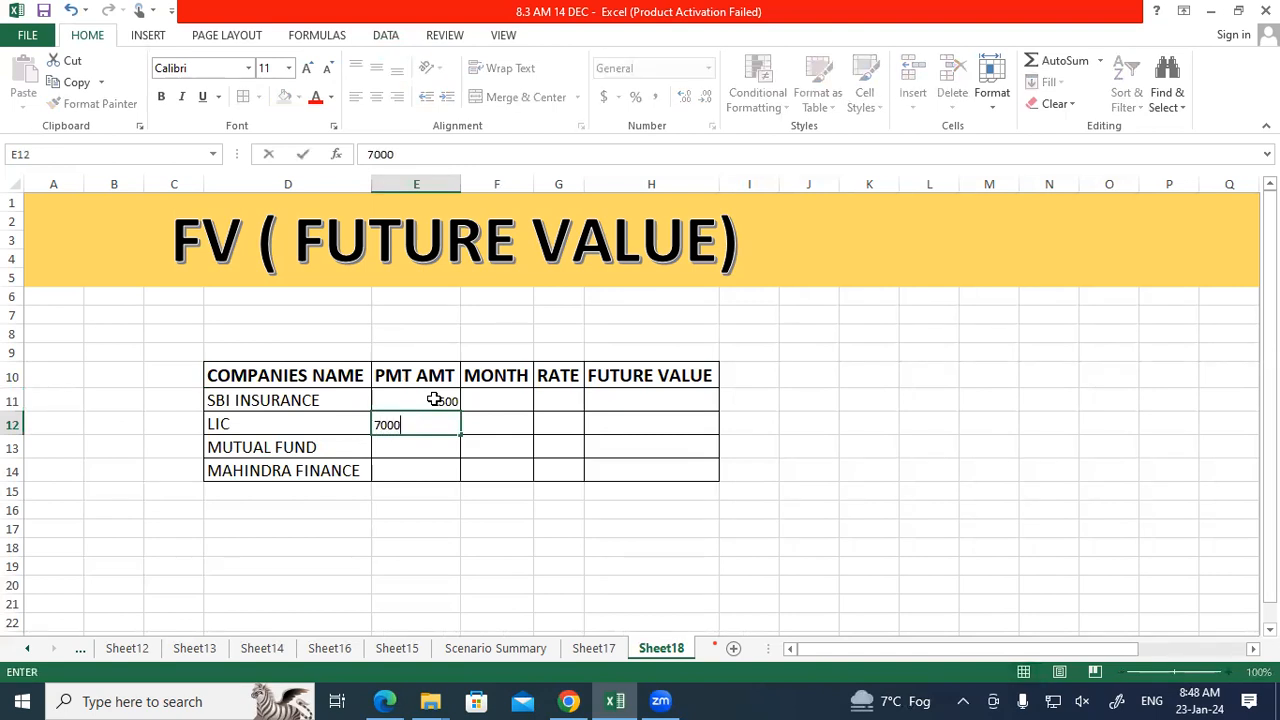
key("Return")
Enter the PMT AMT values 2000 for MUTUAL FUND and 5000 for MAHINDRA FINANCE.
type("2000")
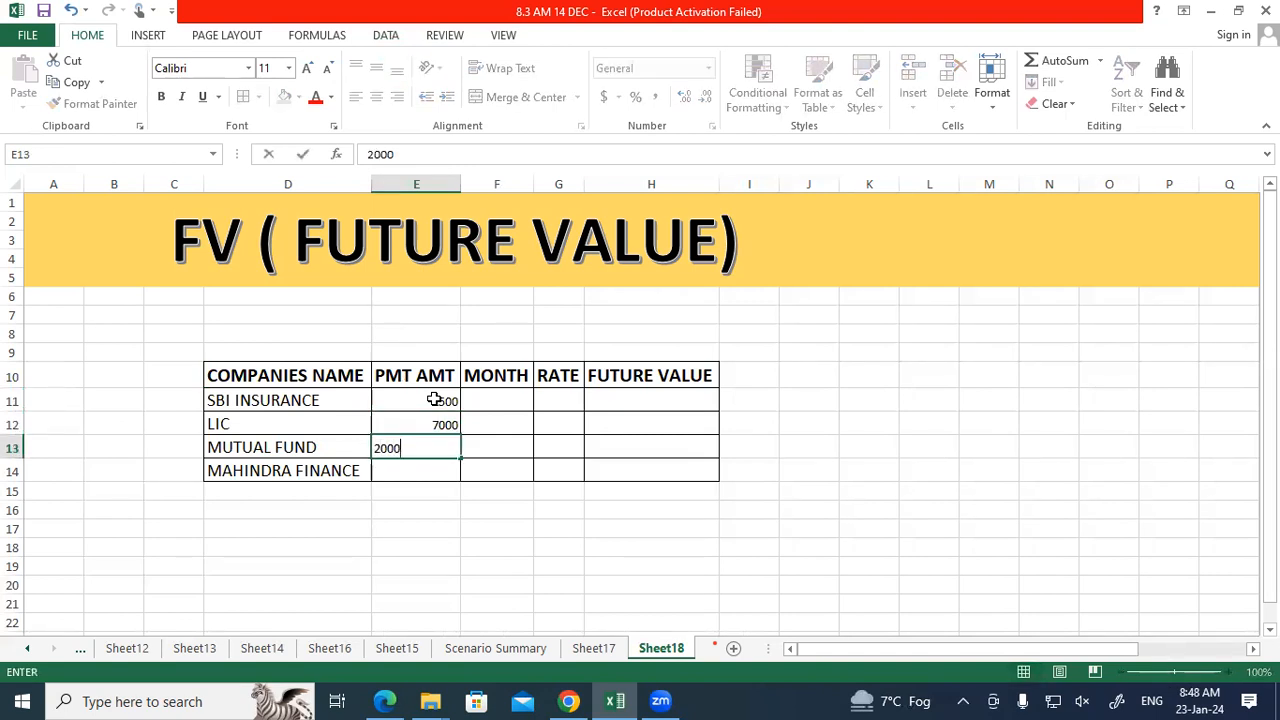
key("Return")
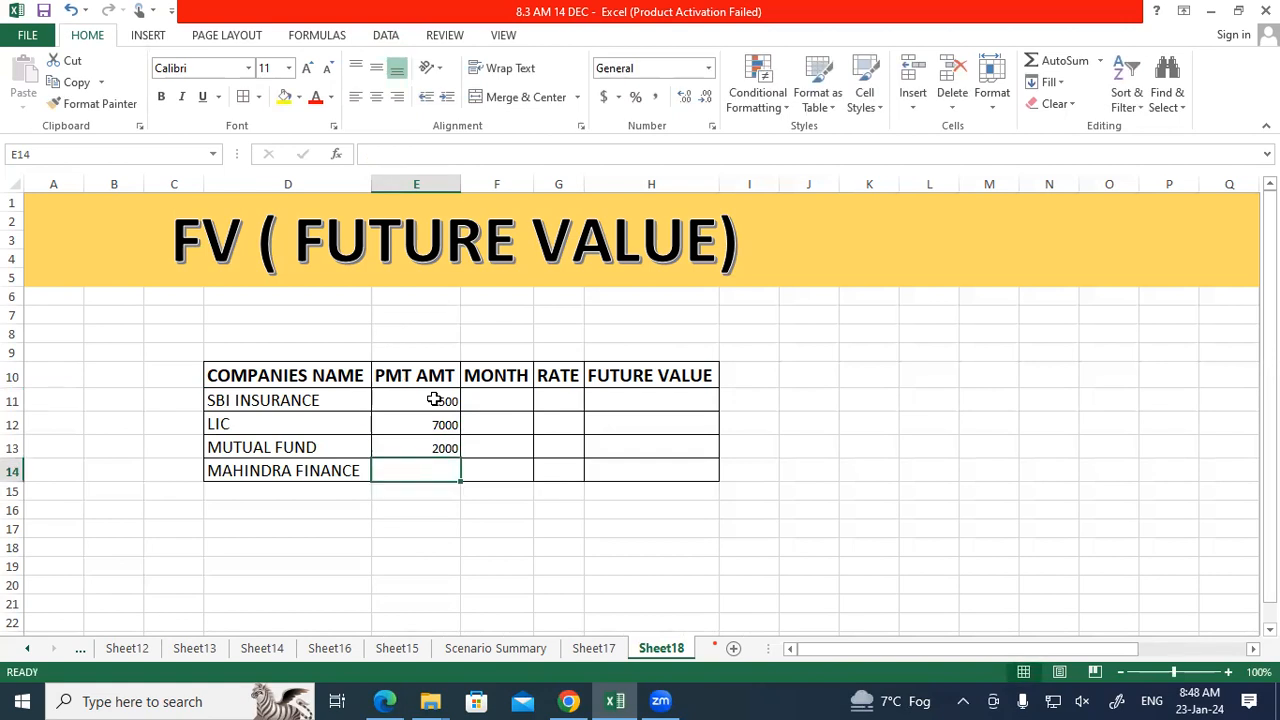
type("35")
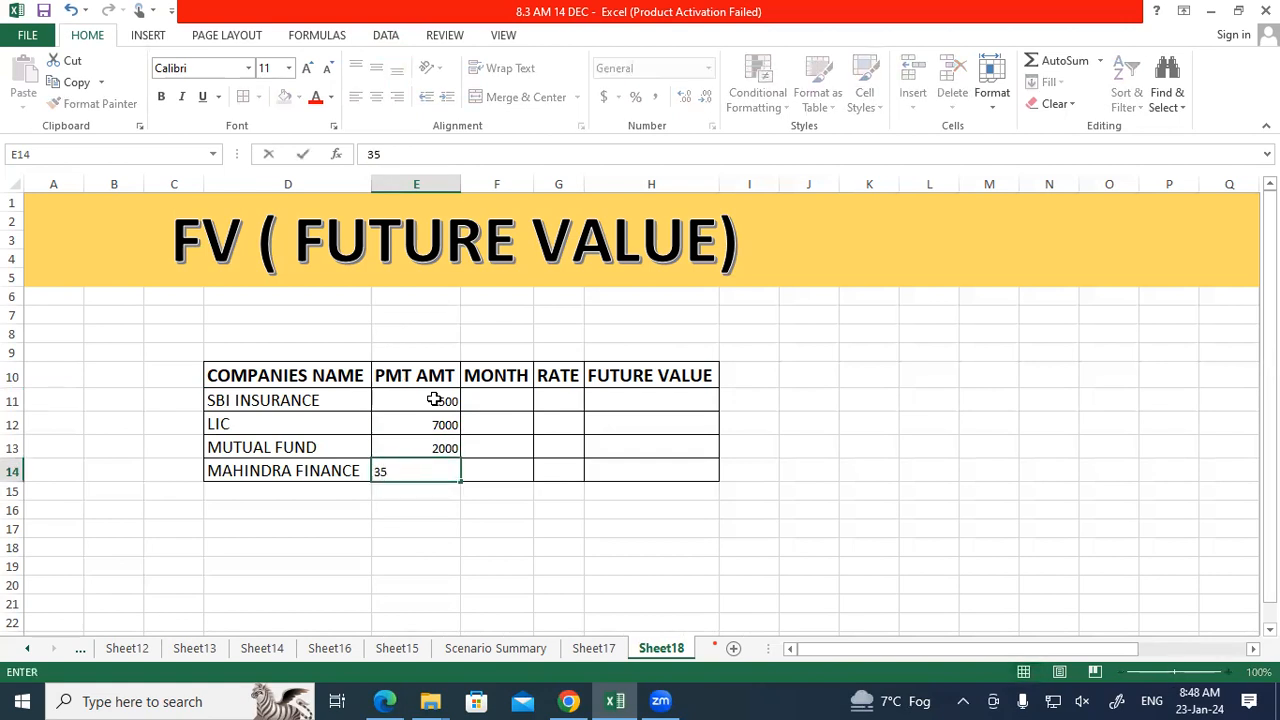
key("BackSpace")
key("BackSpace")
type("5000")
key("Return")
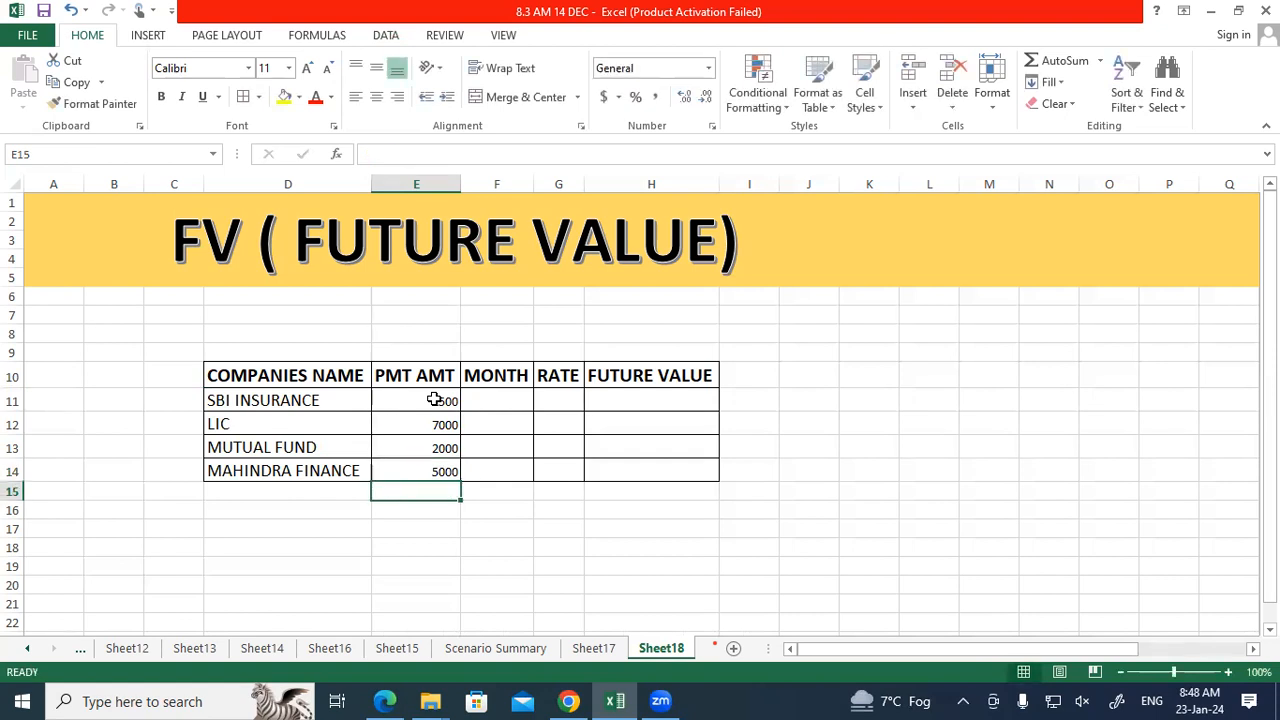
Enter the MONTH values 45, 18, 20 and 10 in cells F11 to F14.
left_click(505, 396)
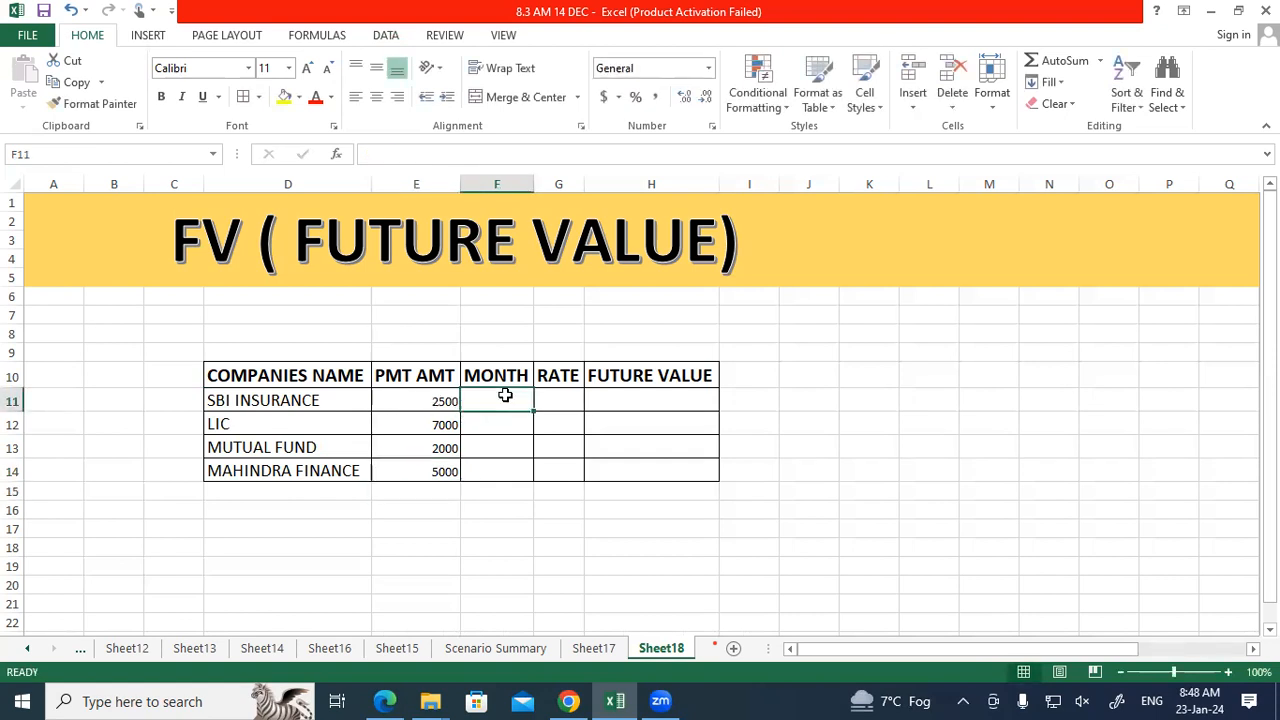
type("45")
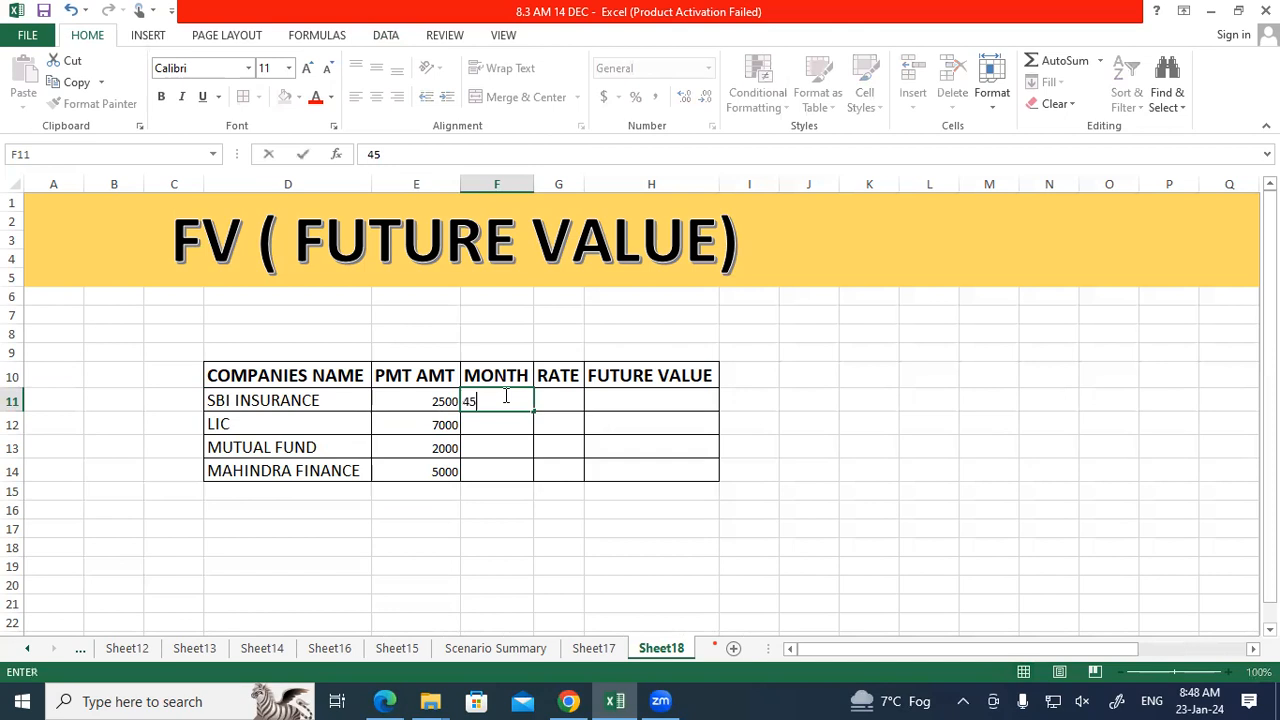
key("Return")
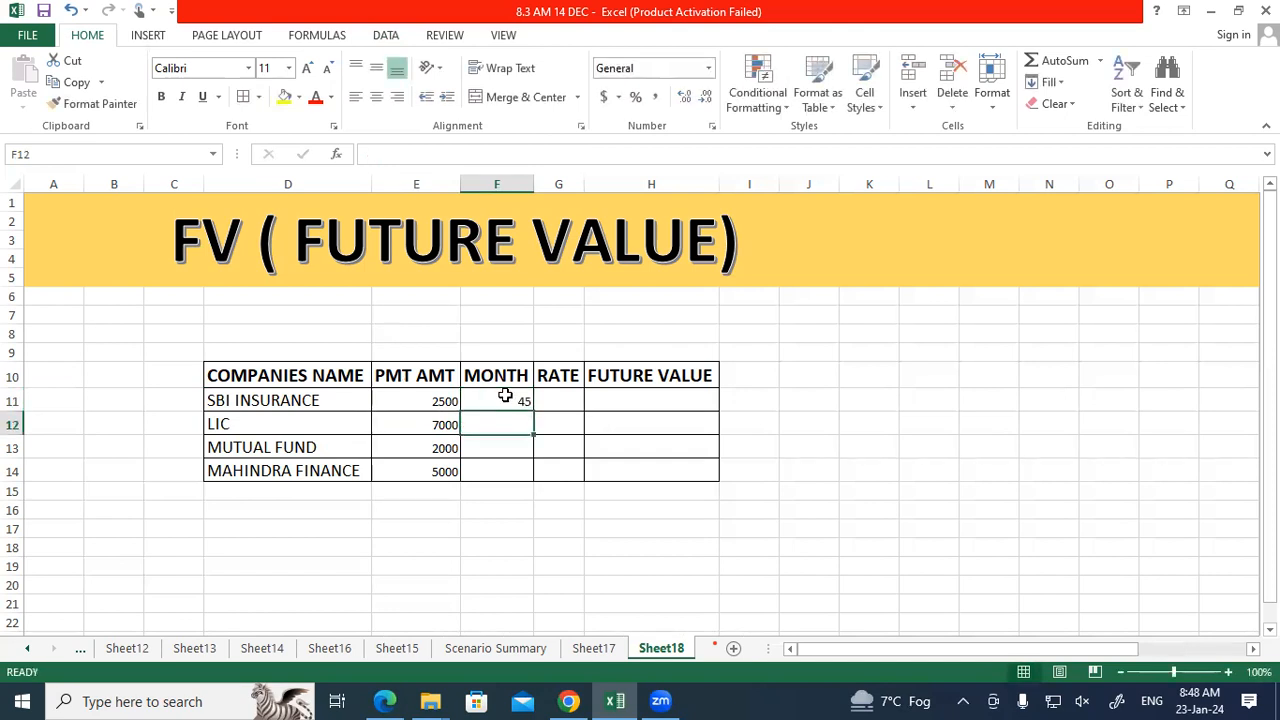
type("18")
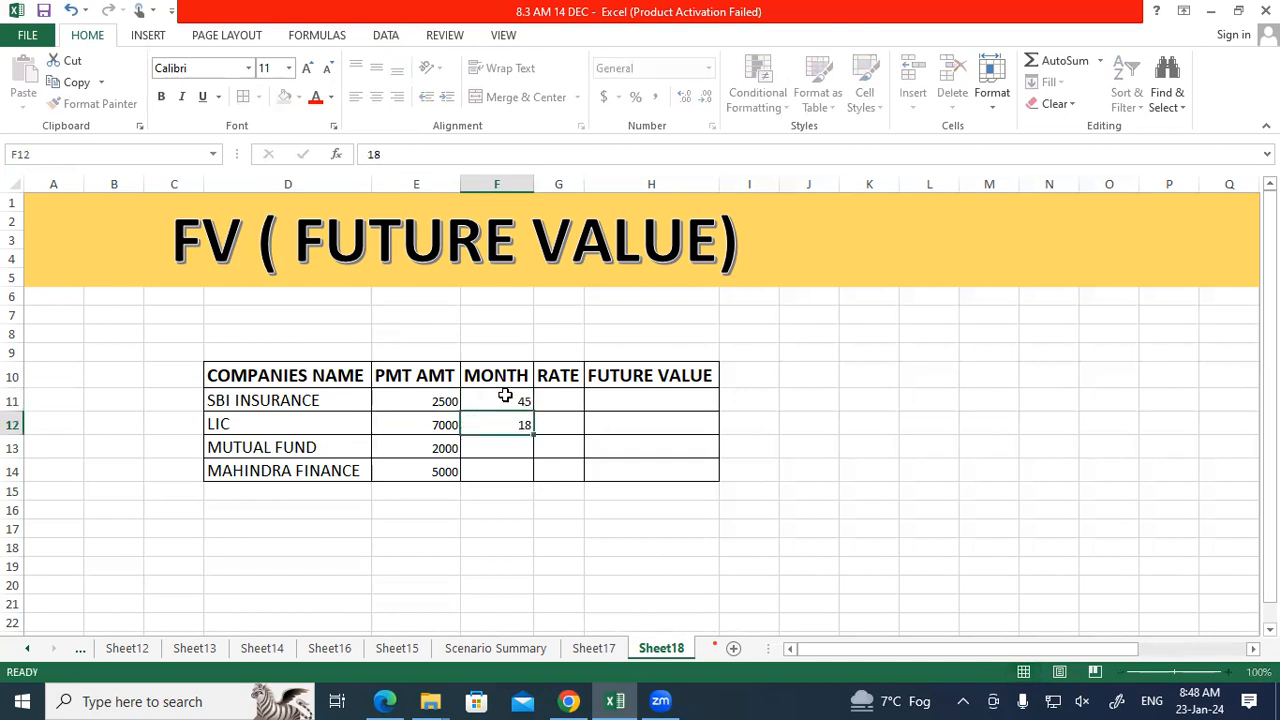
key("Return")
type("20")
key("Return")
type("10")
key("Return")
Enlarge the font of the cells E11:H14 to size 16.
left_click_drag(434, 403, 645, 465)
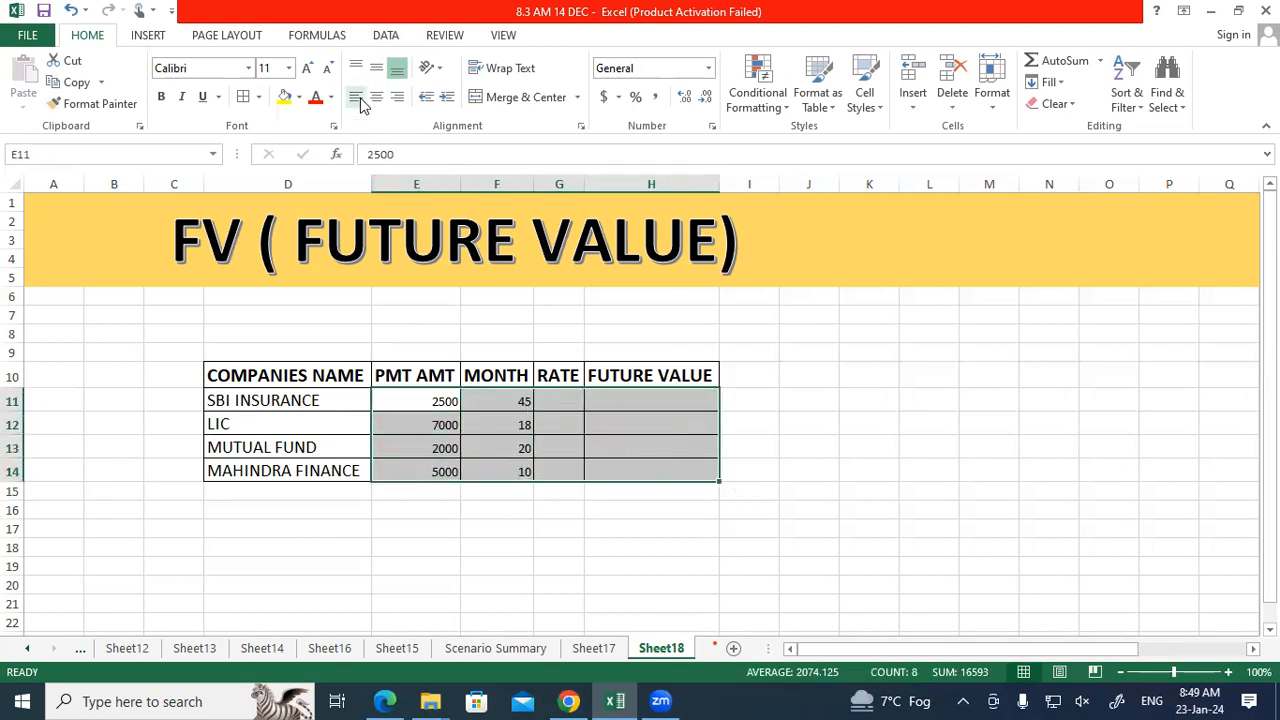
left_click(307, 68)
left_click(307, 68)
left_click(307, 68)
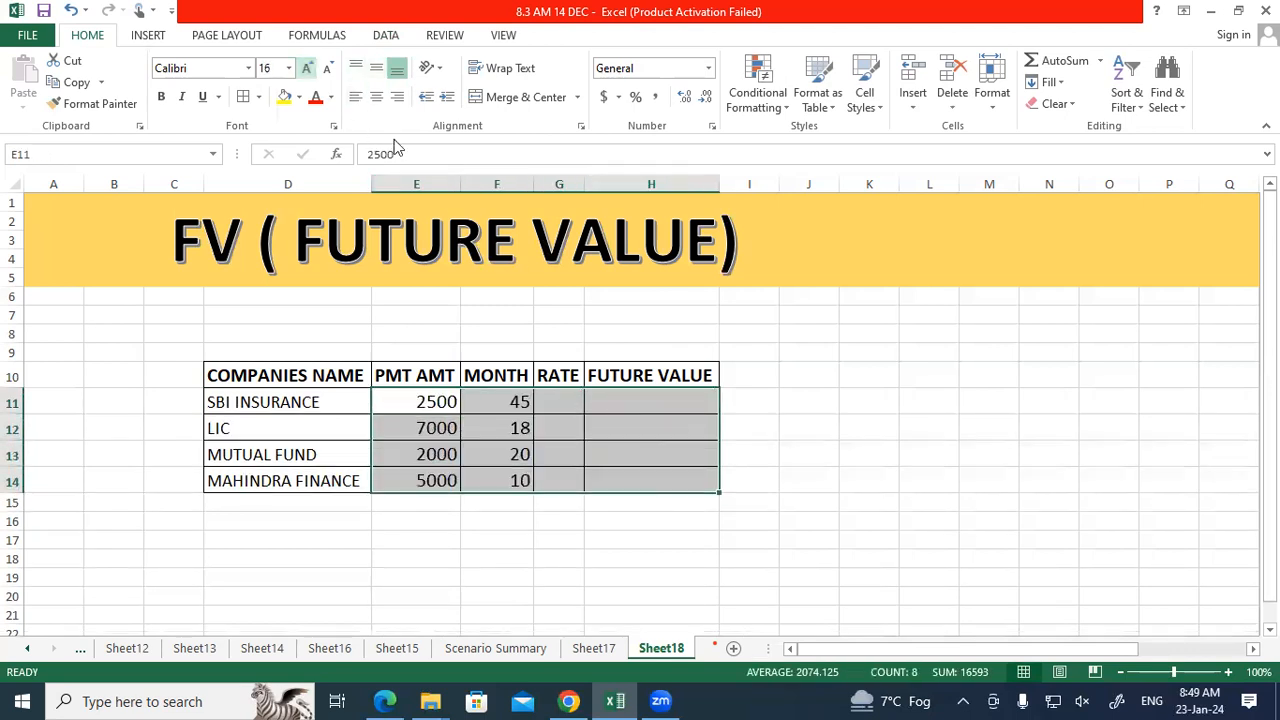
left_click(769, 396)
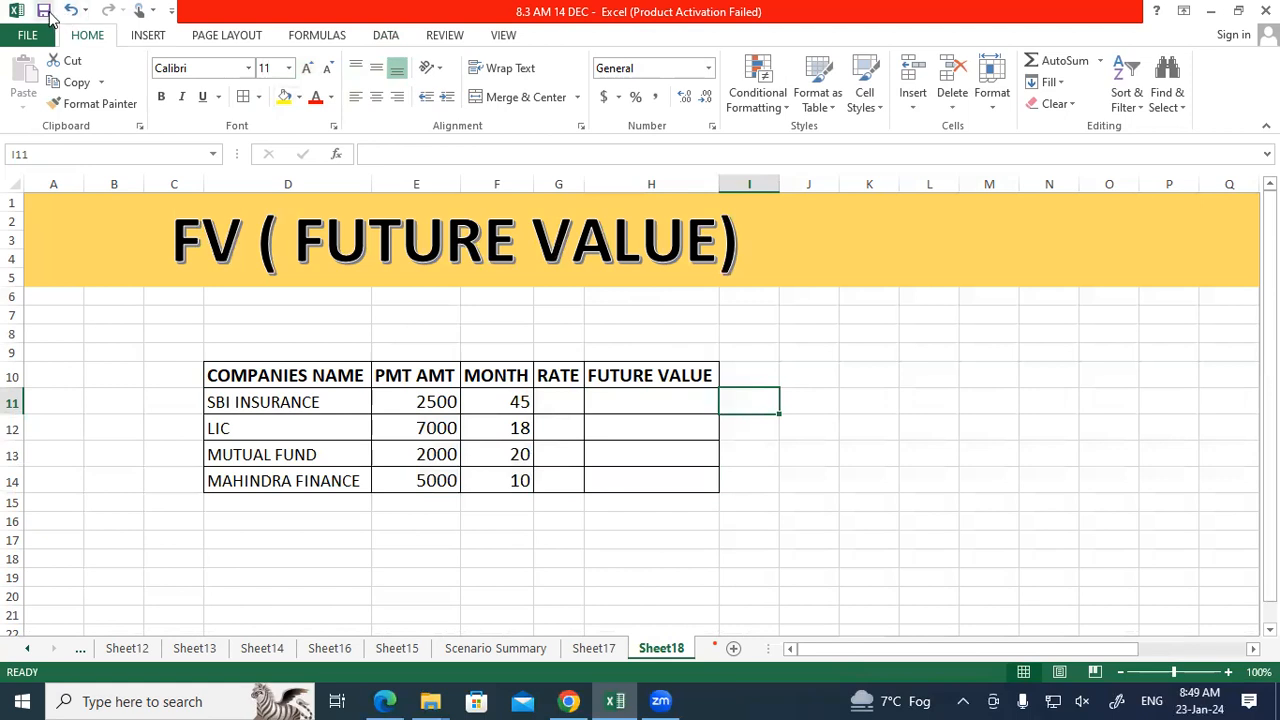
Enter the RATE values 4% for SBI INSURANCE and 5% for MAHINDRA FINANCE.
left_click(556, 398)
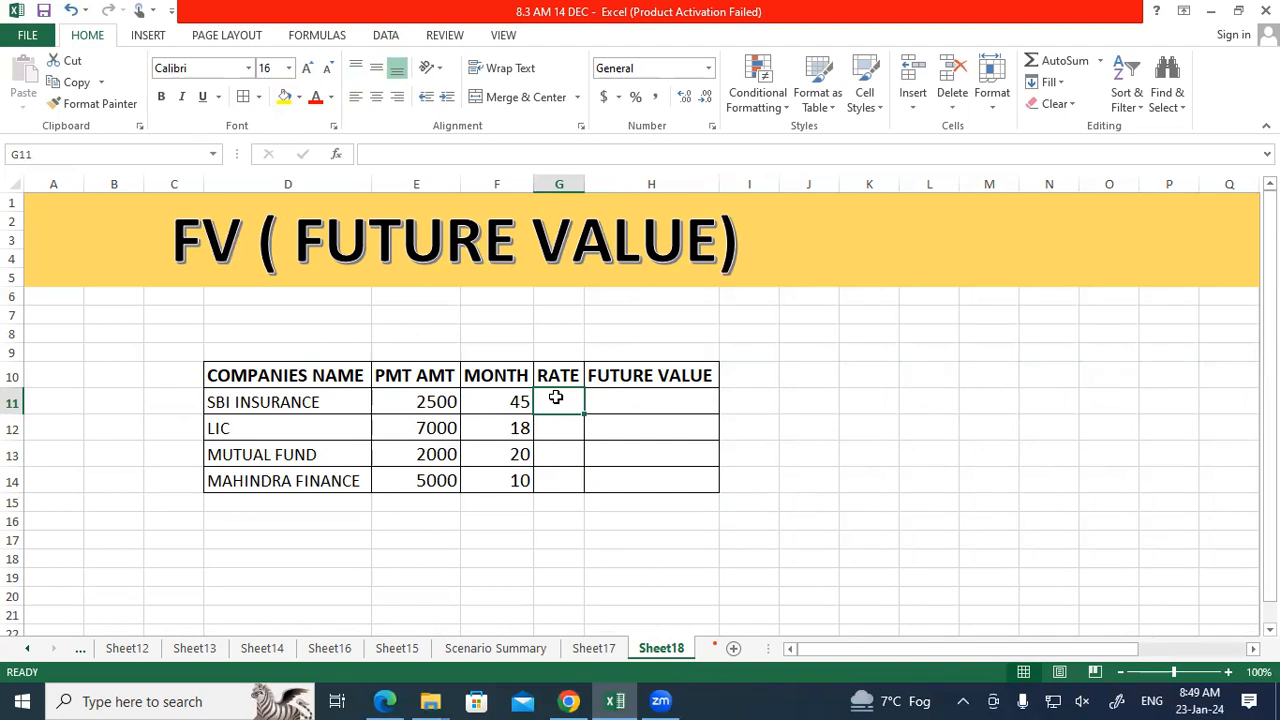
type("4%")
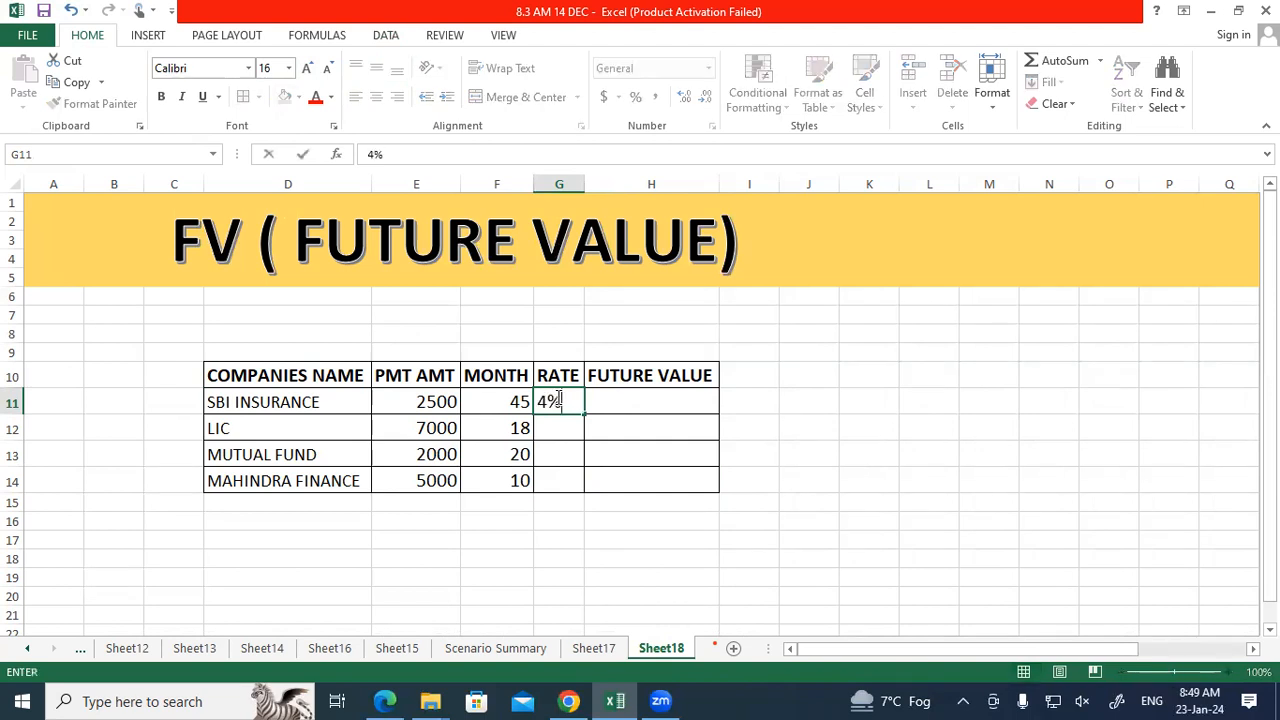
key("Return")
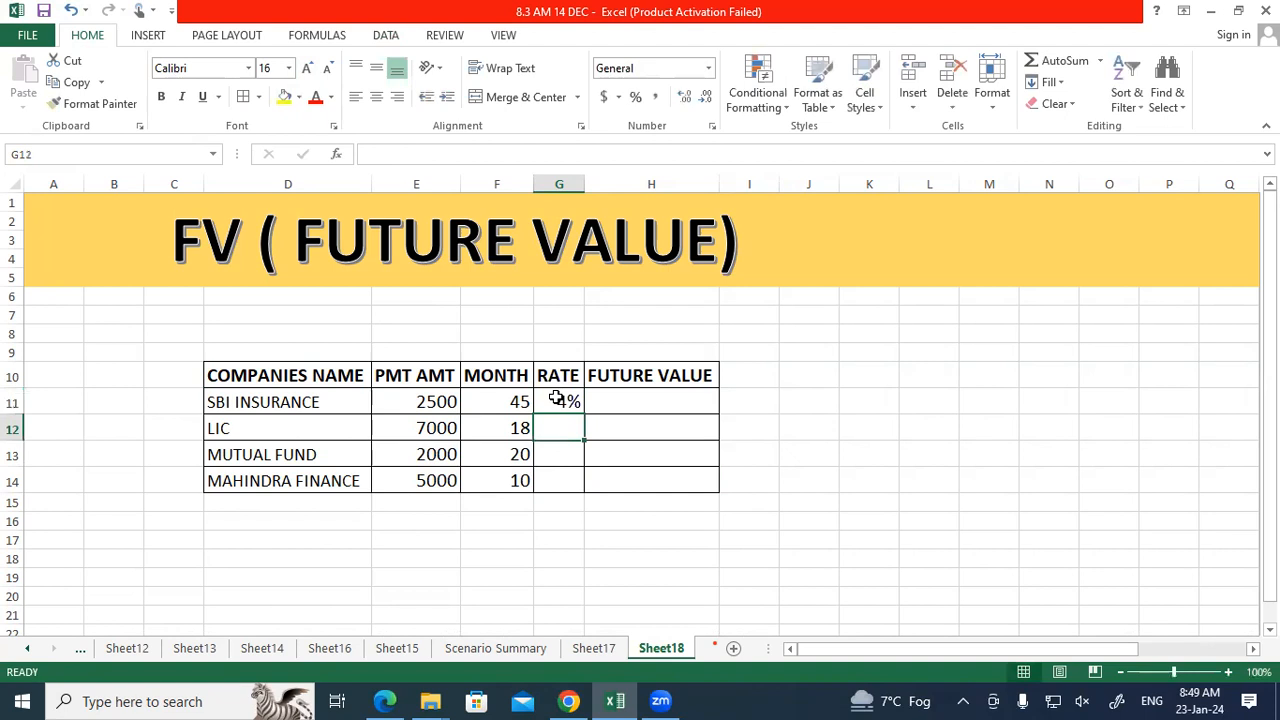
key("Down")
key("Down")
type("5%")
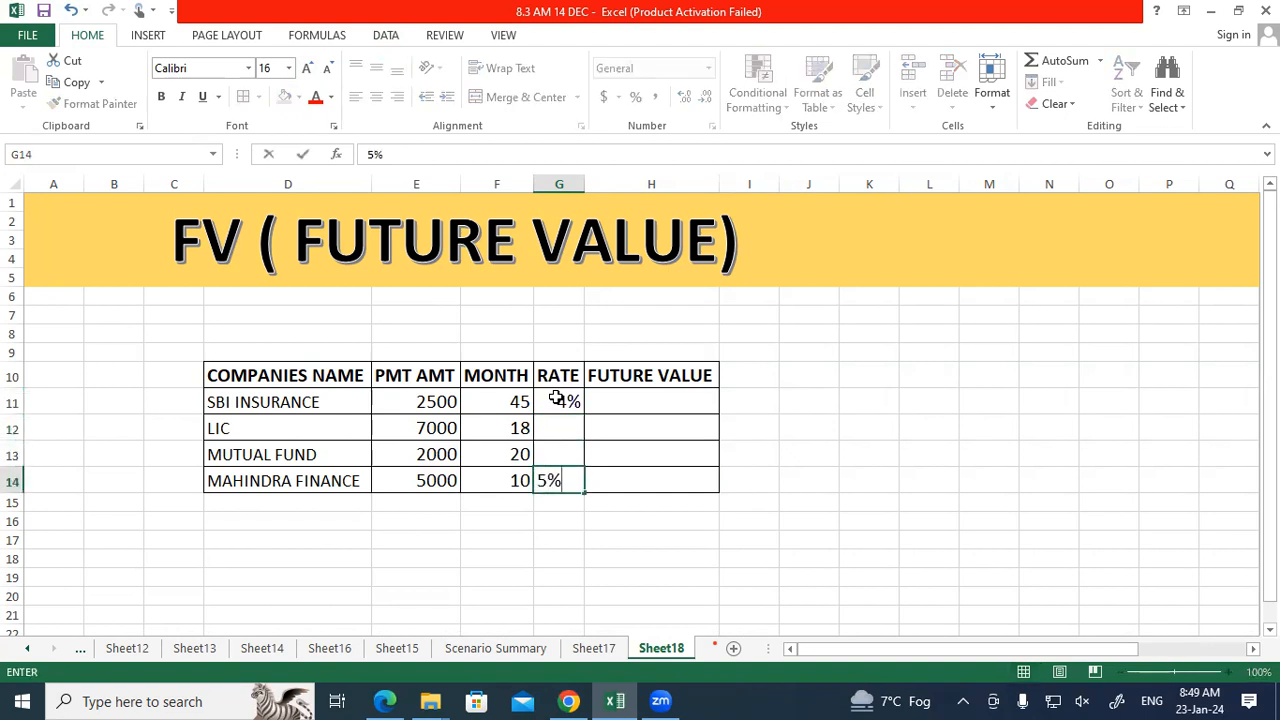
key("Up")
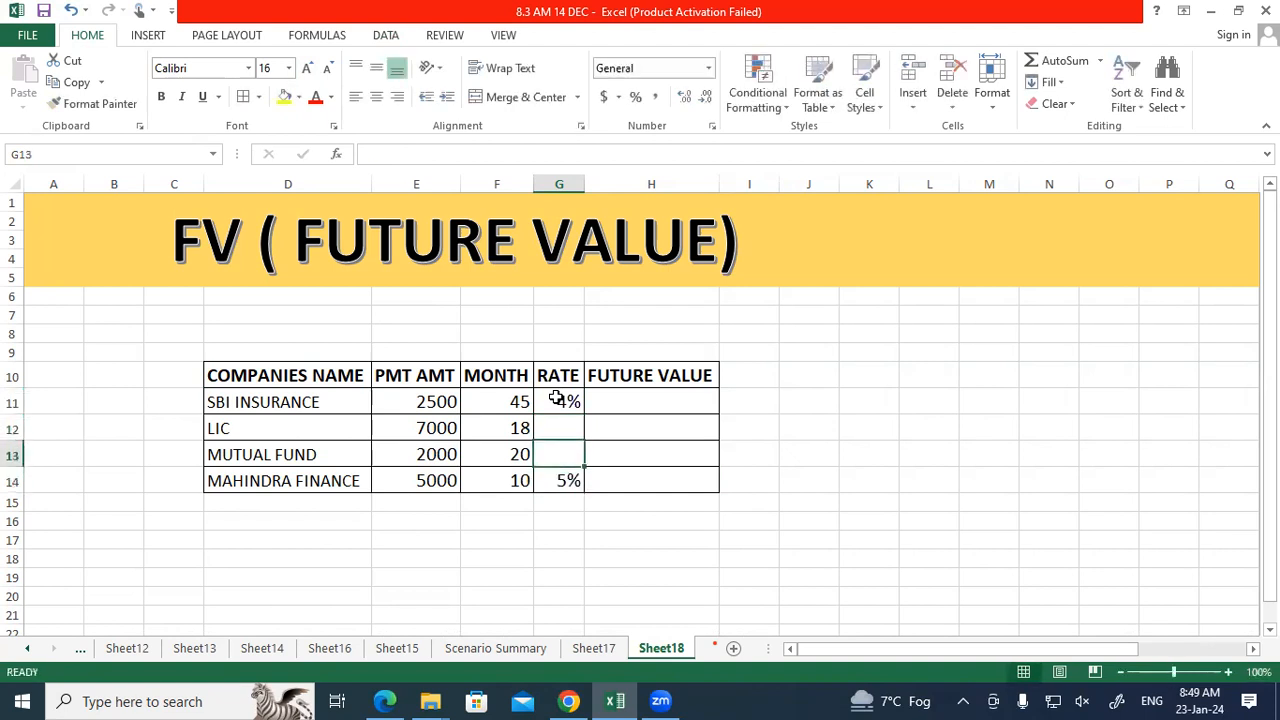
Enter the RATE values 3% for MUTUAL FUND and 2% for LIC.
type("3")
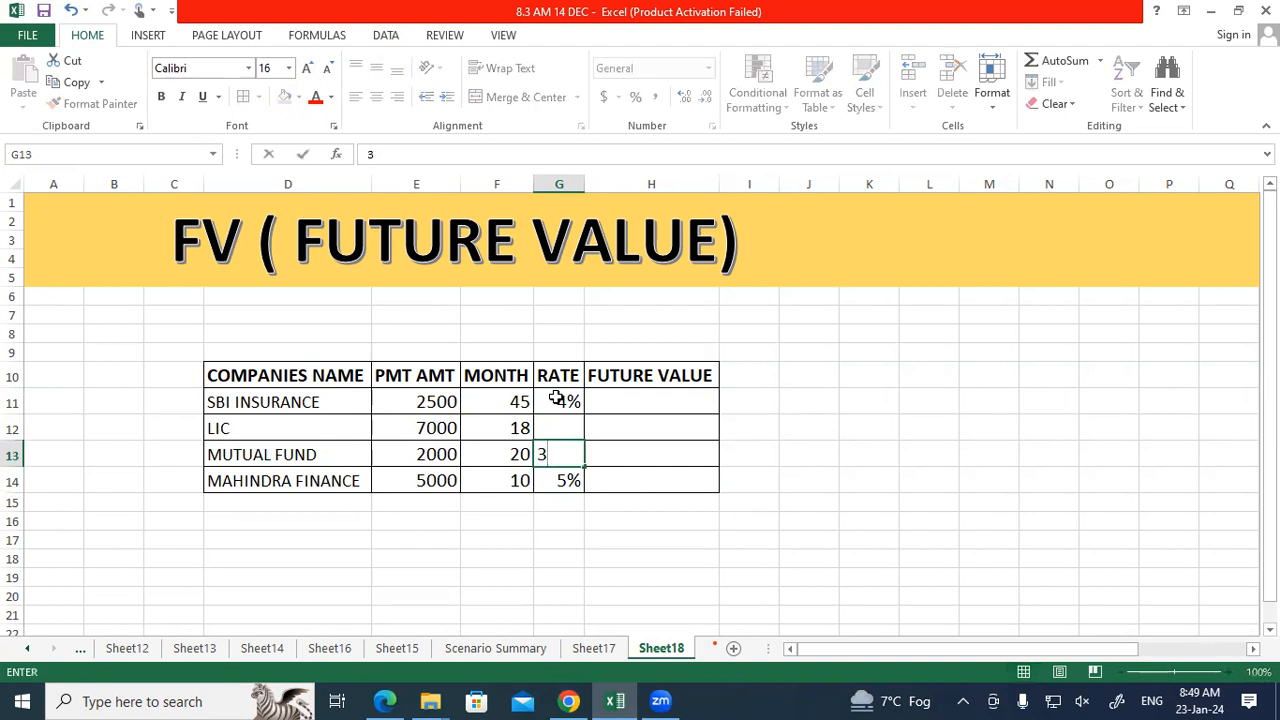
type("%")
key("Up")
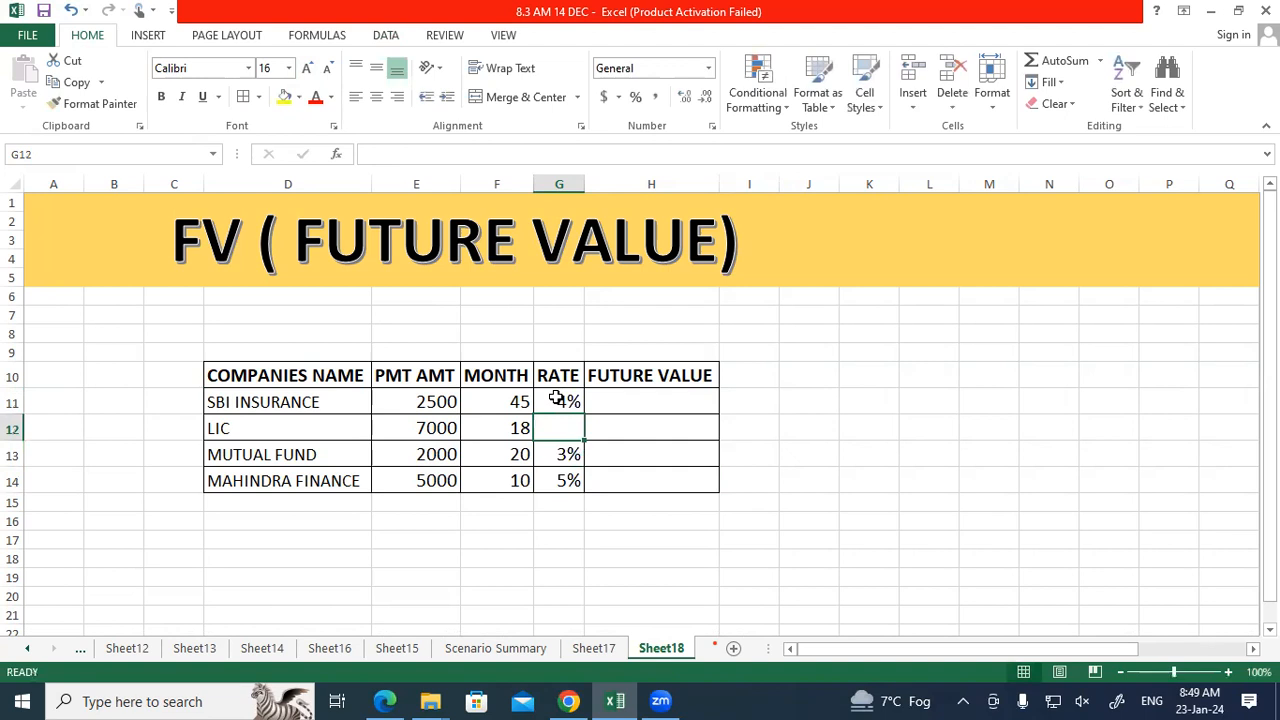
type("2%")
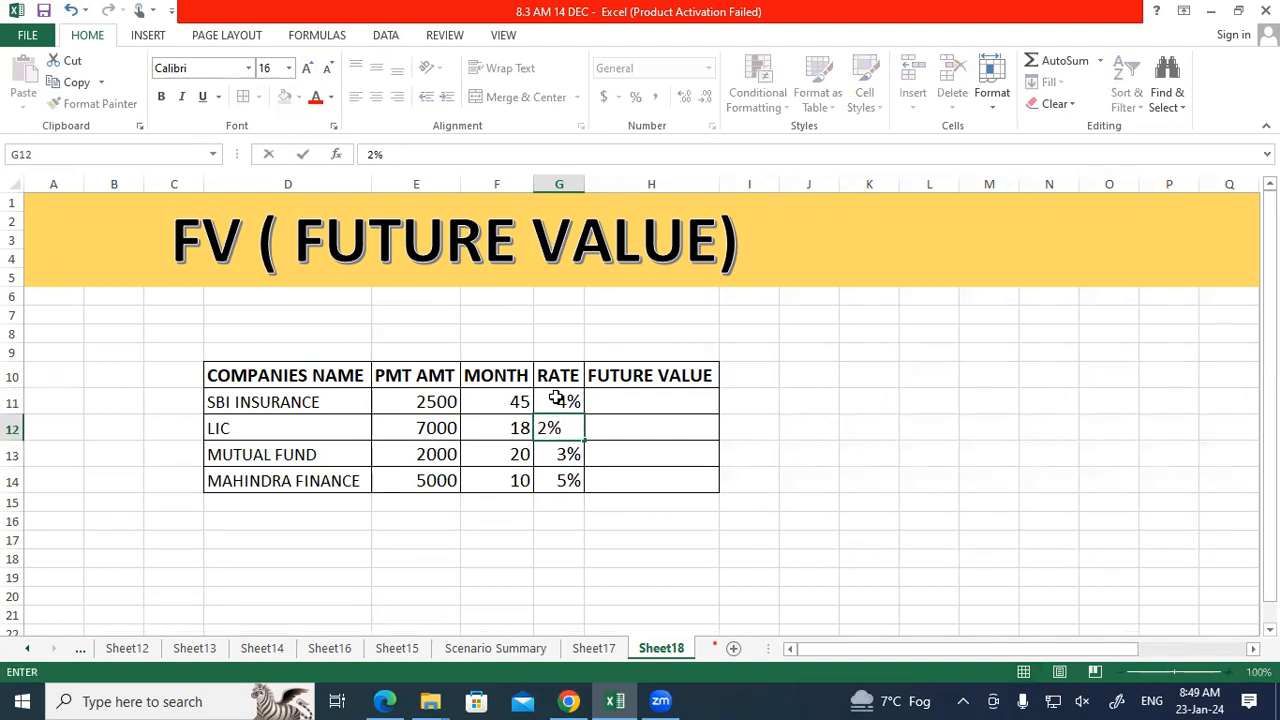
key("Return")
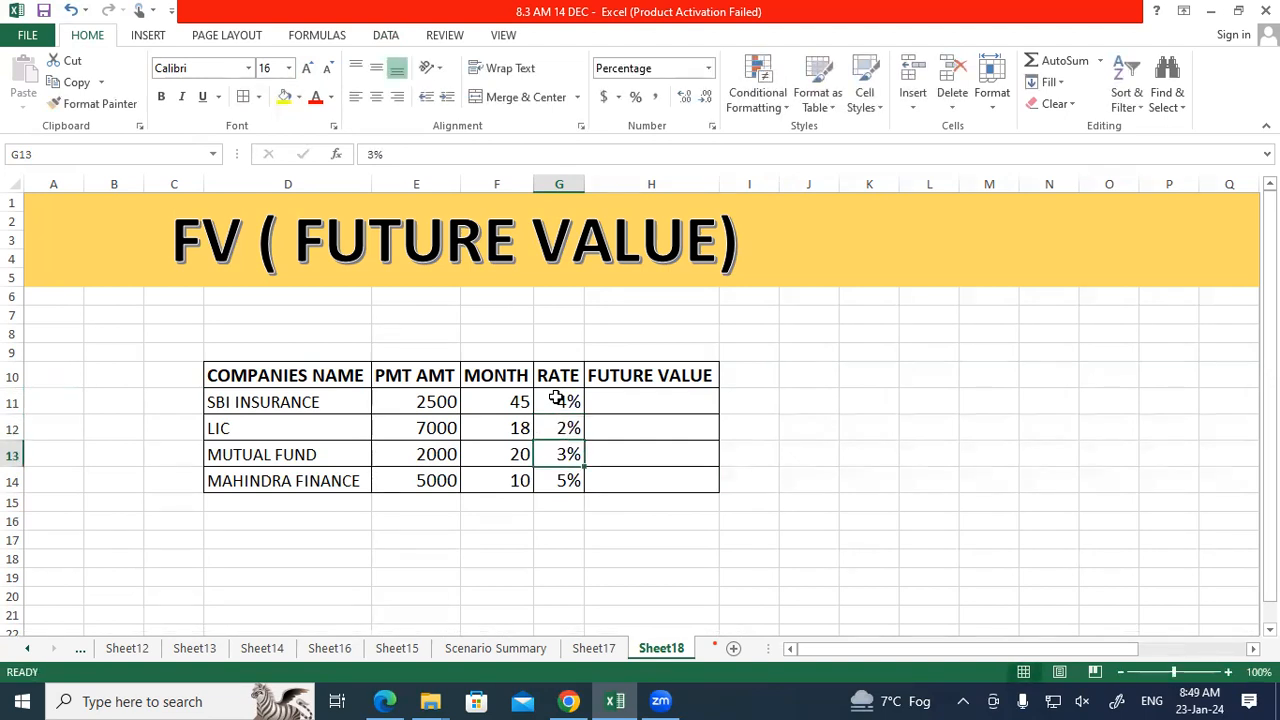
left_click(735, 427)
left_click(875, 405)
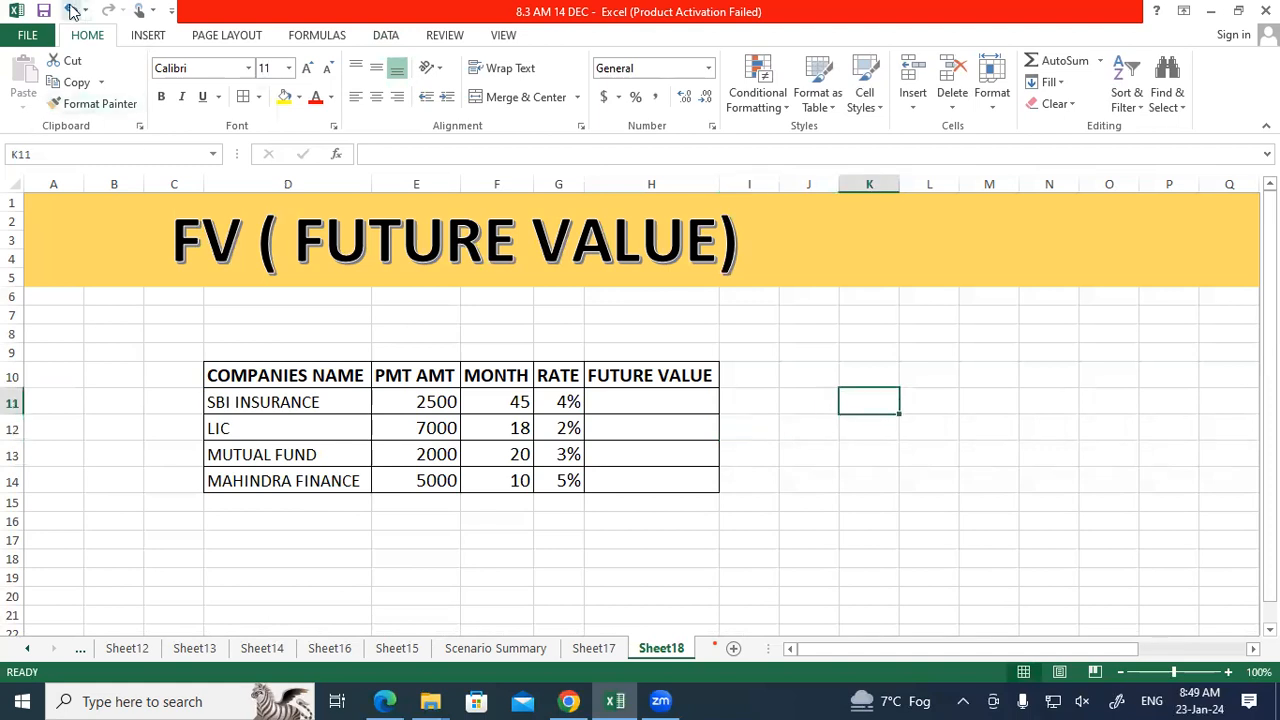
left_click(663, 557)
left_click(634, 416)
left_click(711, 399)
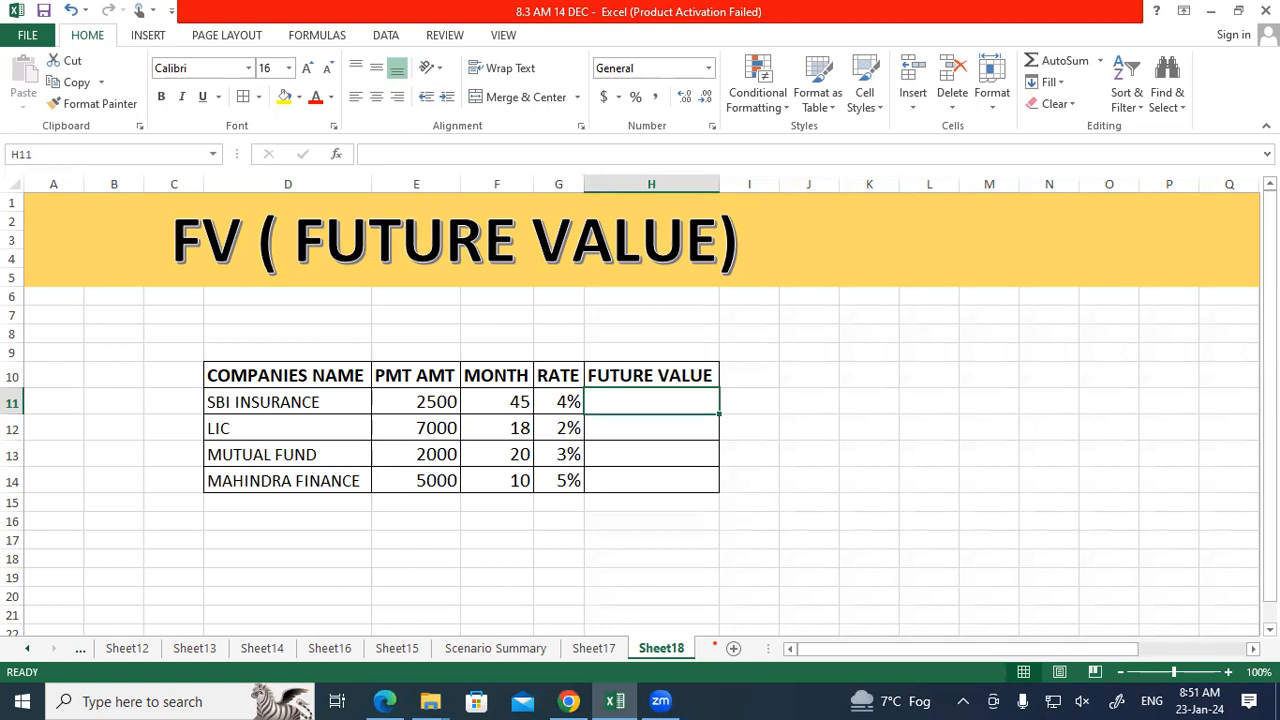
type("=FV(")
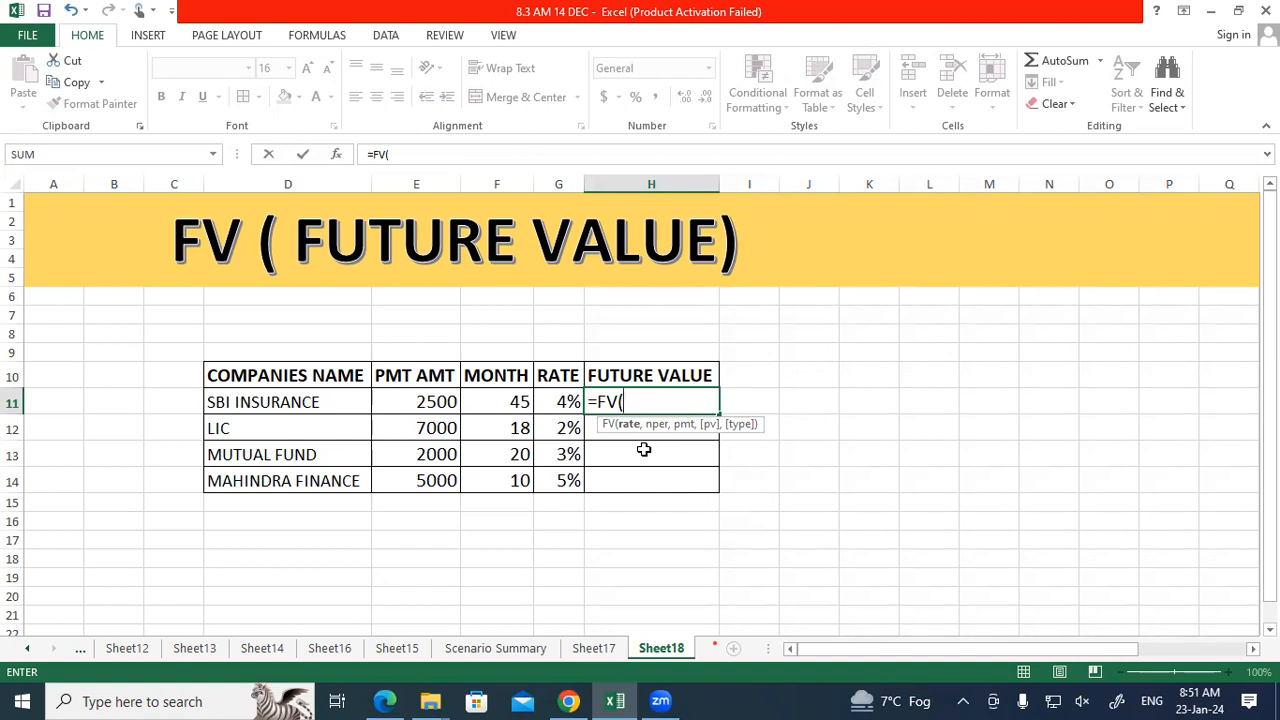
left_click(558, 402)
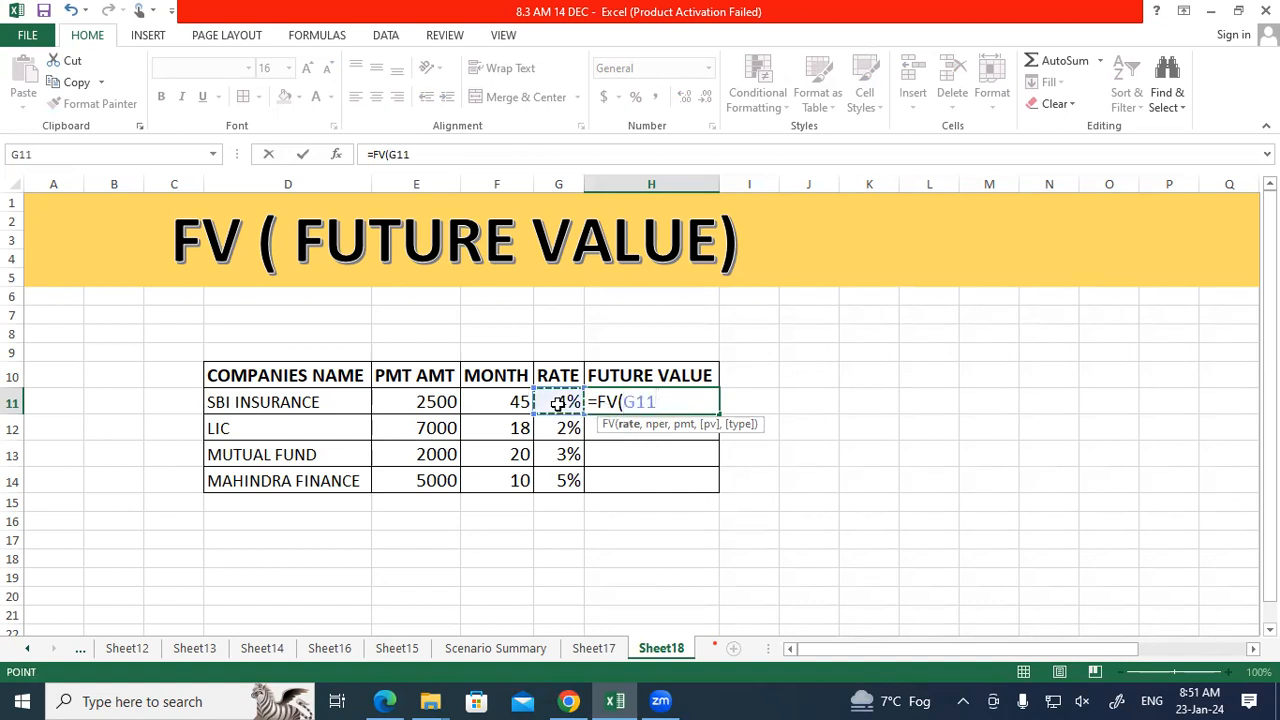
key("BackSpace")
key("BackSpace")
key("BackSpace")
key("BackSpace")
key("BackSpace")
key("BackSpace")
key("BackSpace")
left_click(877, 427)
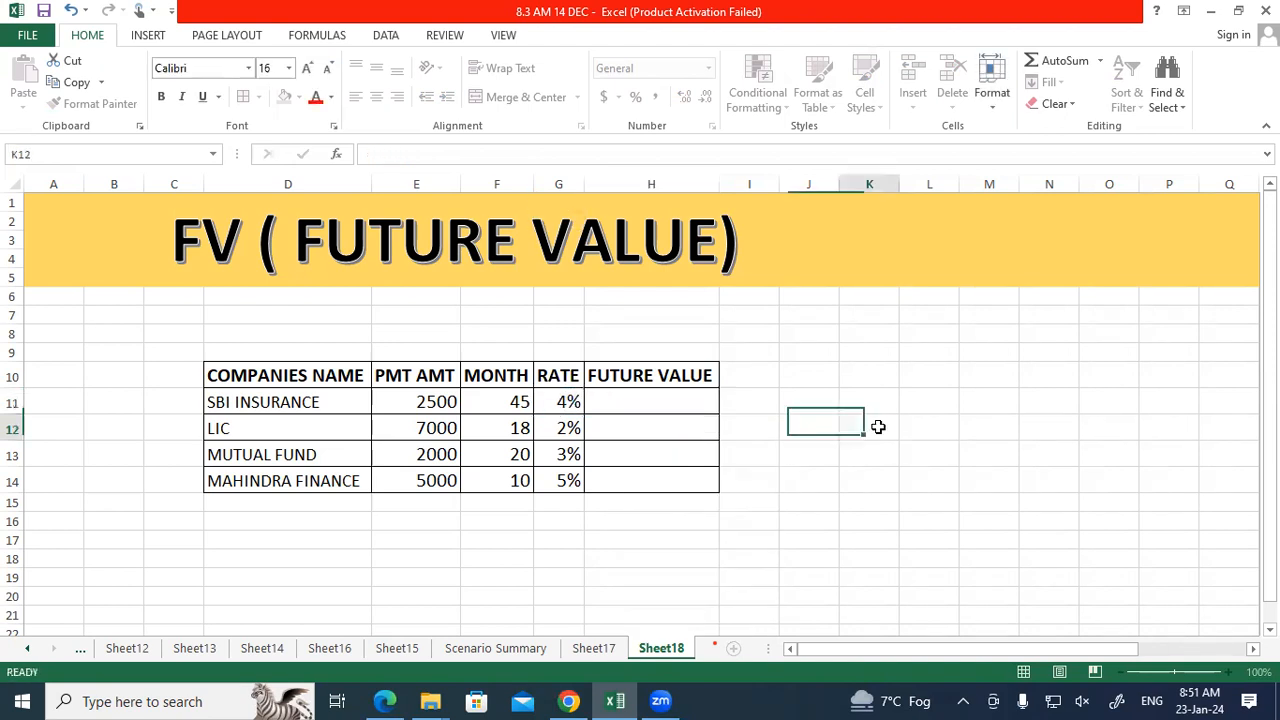
Replace the RATE column heading in cell G10 with INTT.
left_click(561, 375)
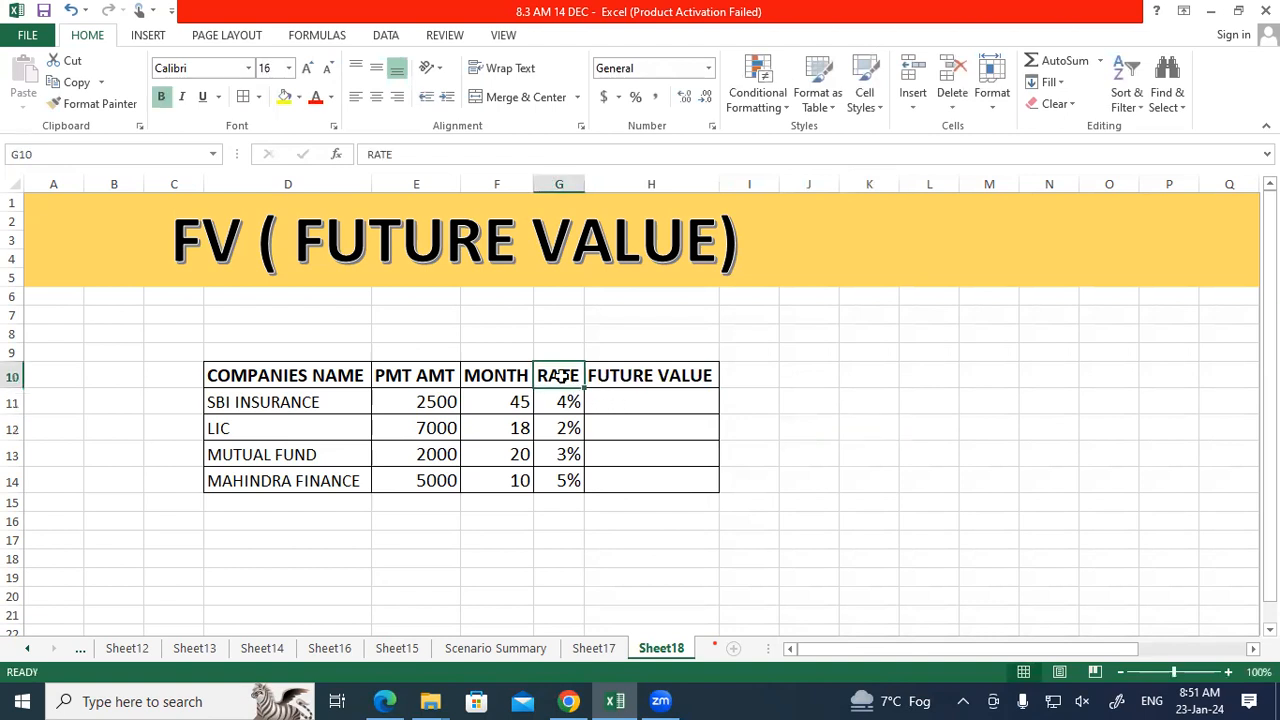
type("INTT")
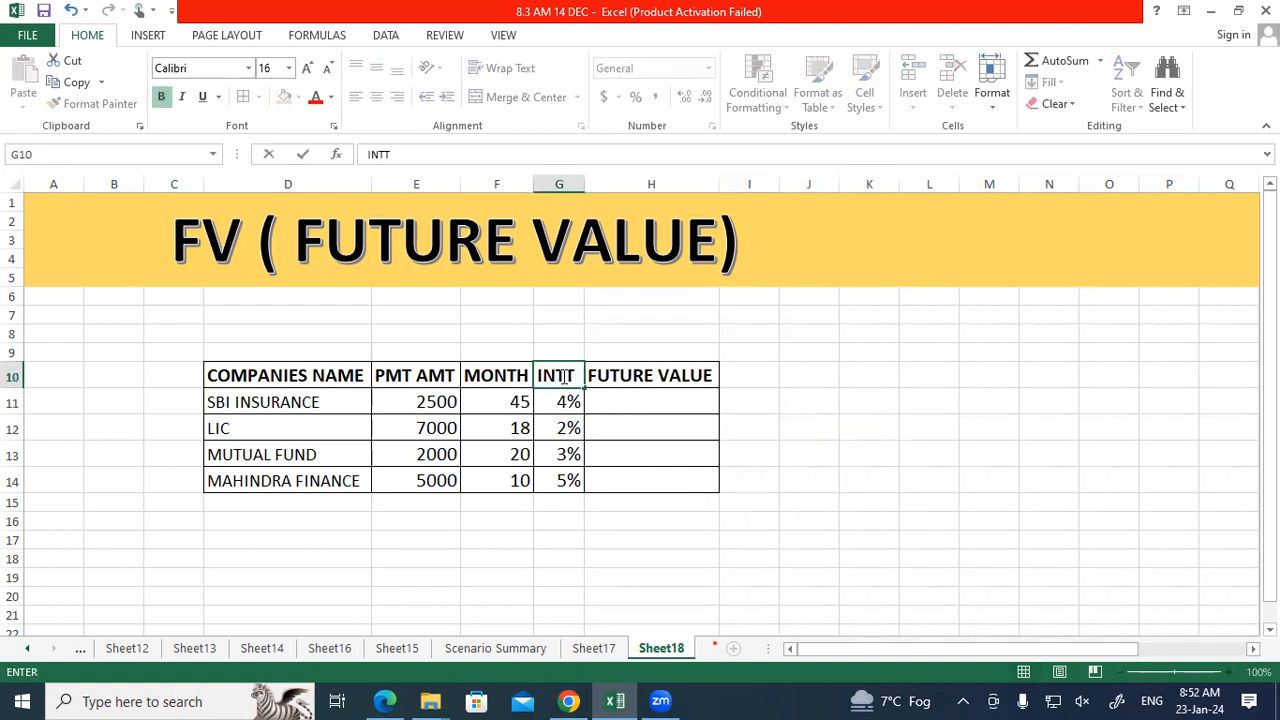
key("Return")
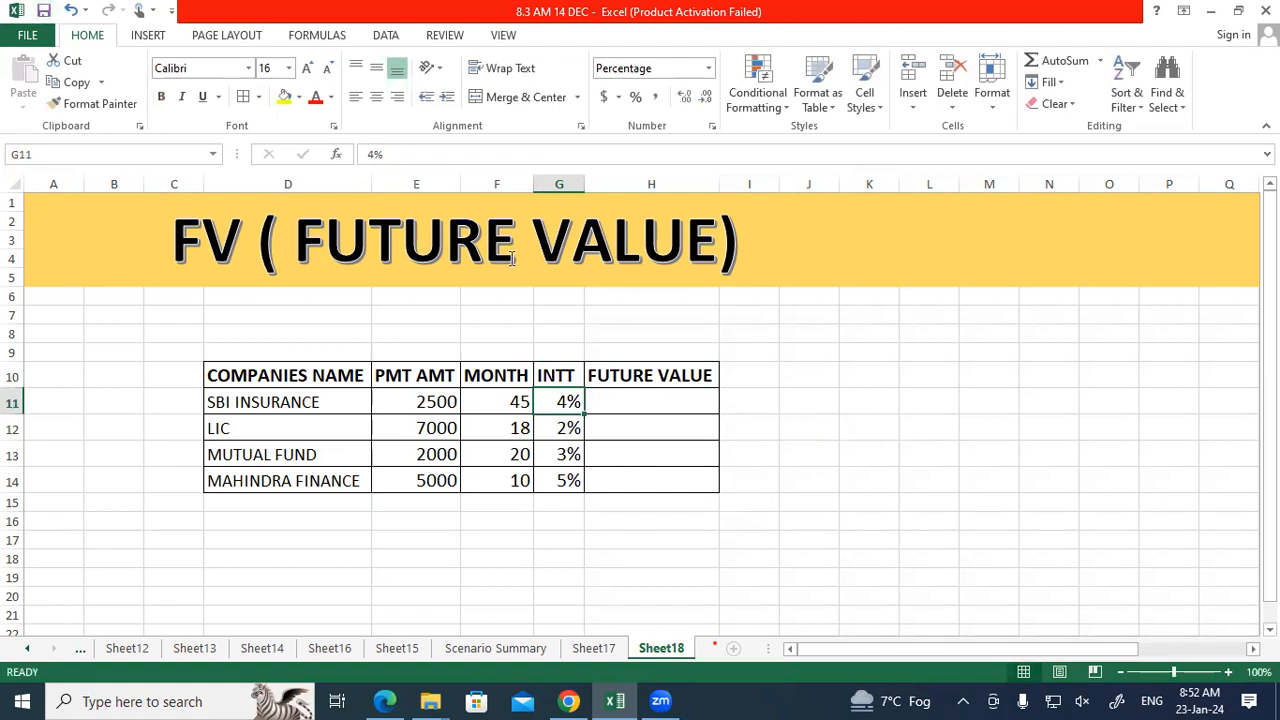
Start a formula with =F in SBI INSURANCE's FUTURE VALUE cell H11.
left_click(636, 404)
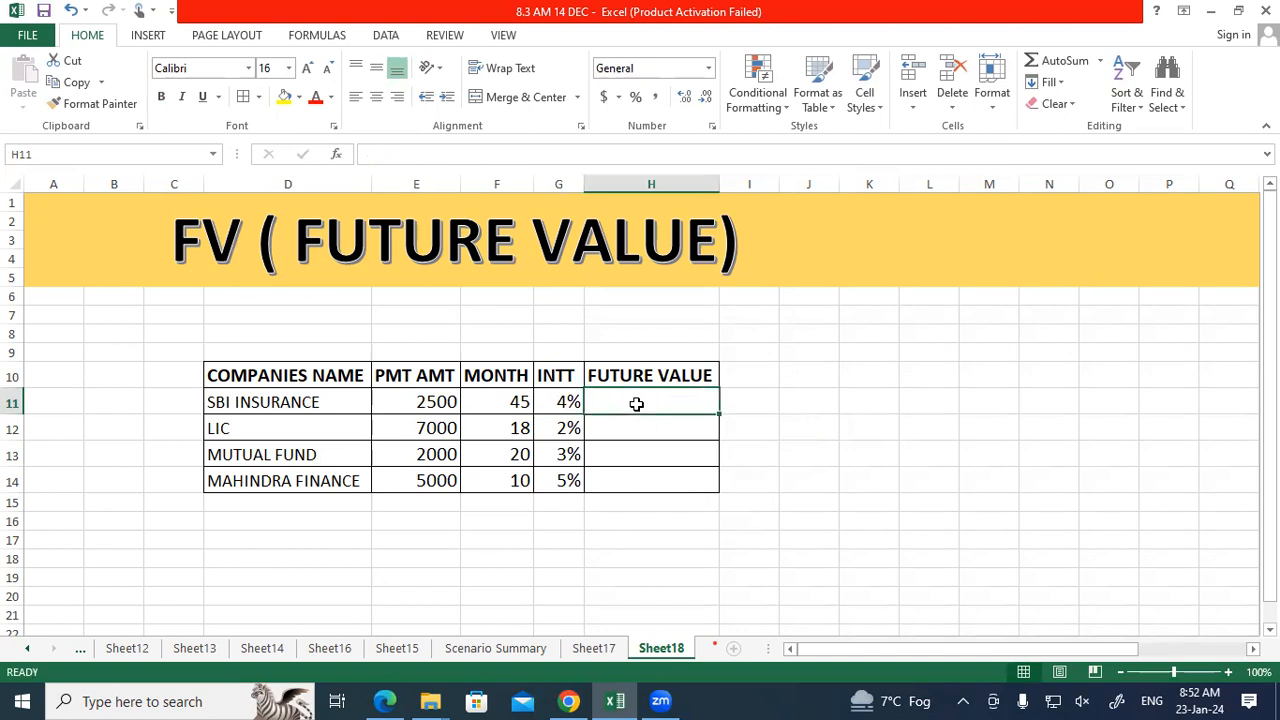
type("=")
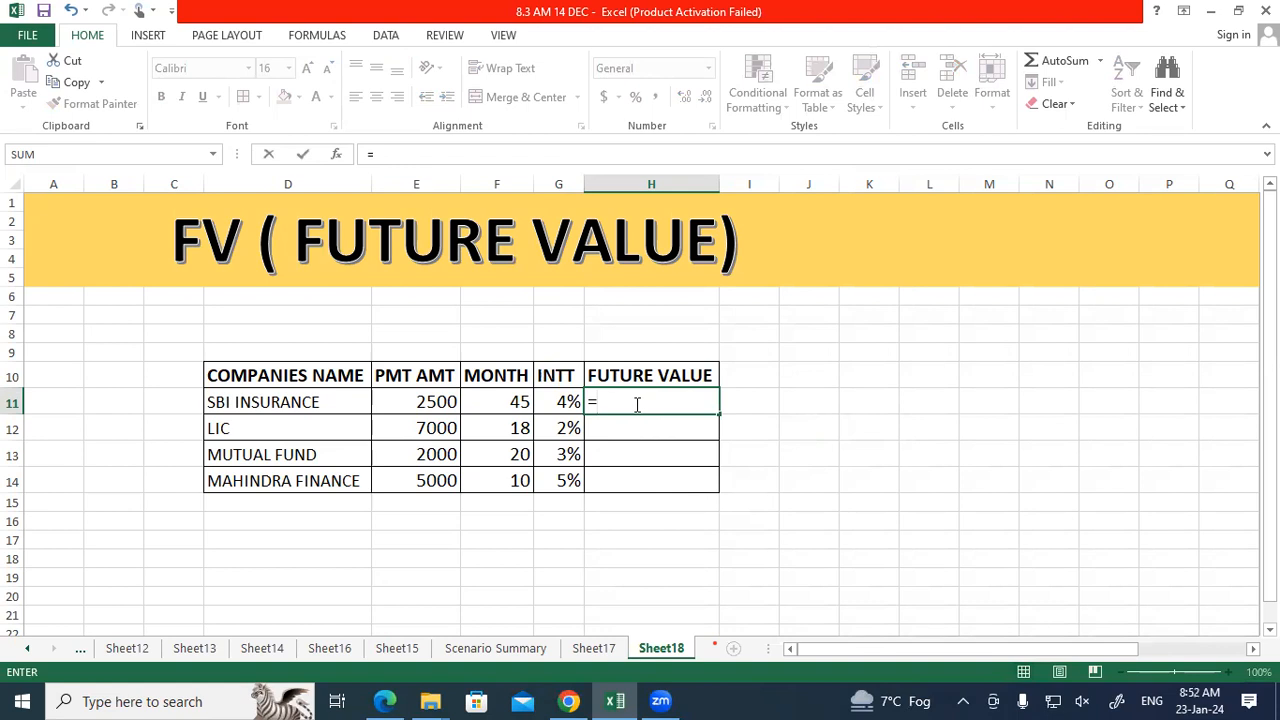
type("F")
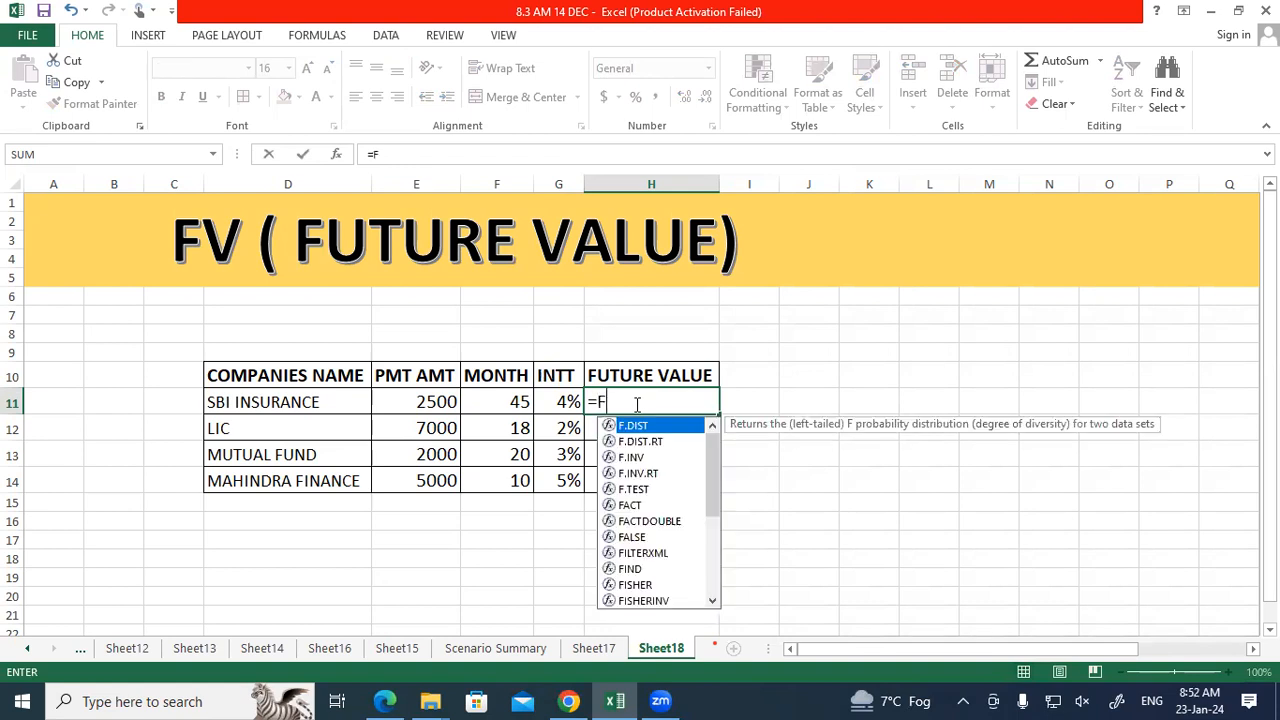
key("Tab")
key("BackSpace")
key("BackSpace")
key("BackSpace")
key("BackSpace")
key("BackSpace")
key("BackSpace")
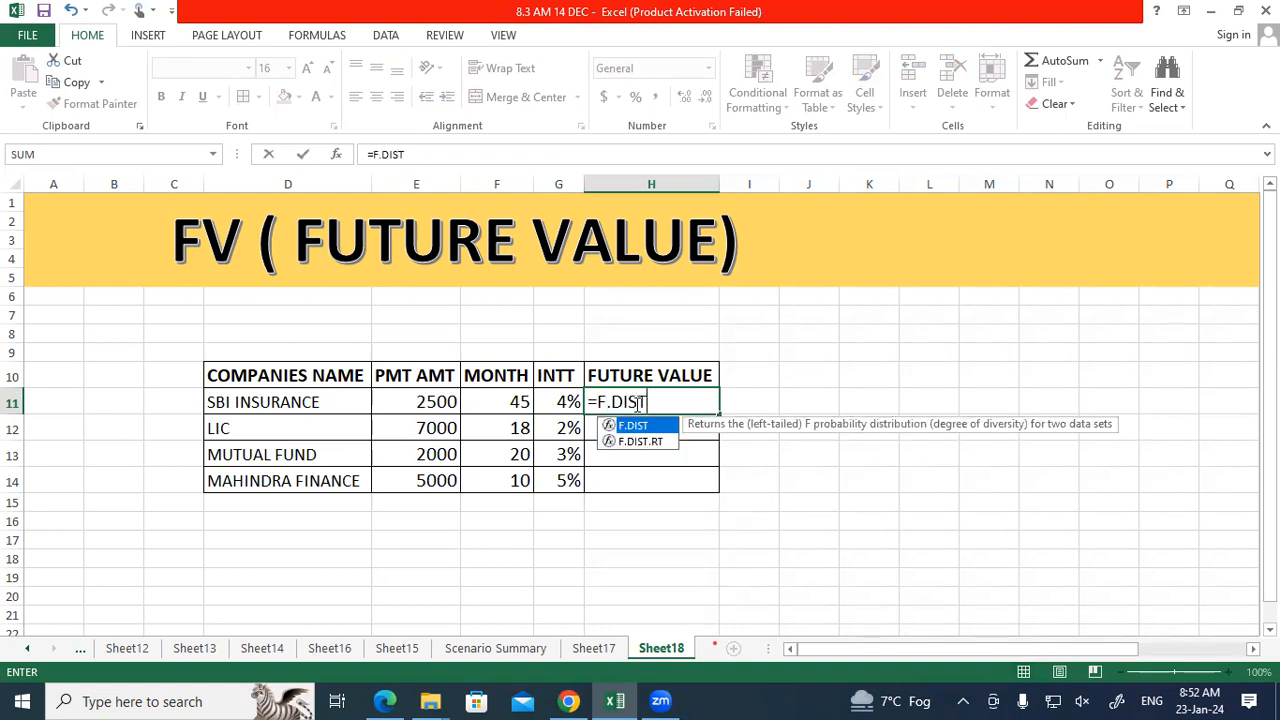
Complete SBI INSURANCE's FUTURE VALUE formula in cell H11 as =FV(G11/12,F11,E11,1).
type("V(")
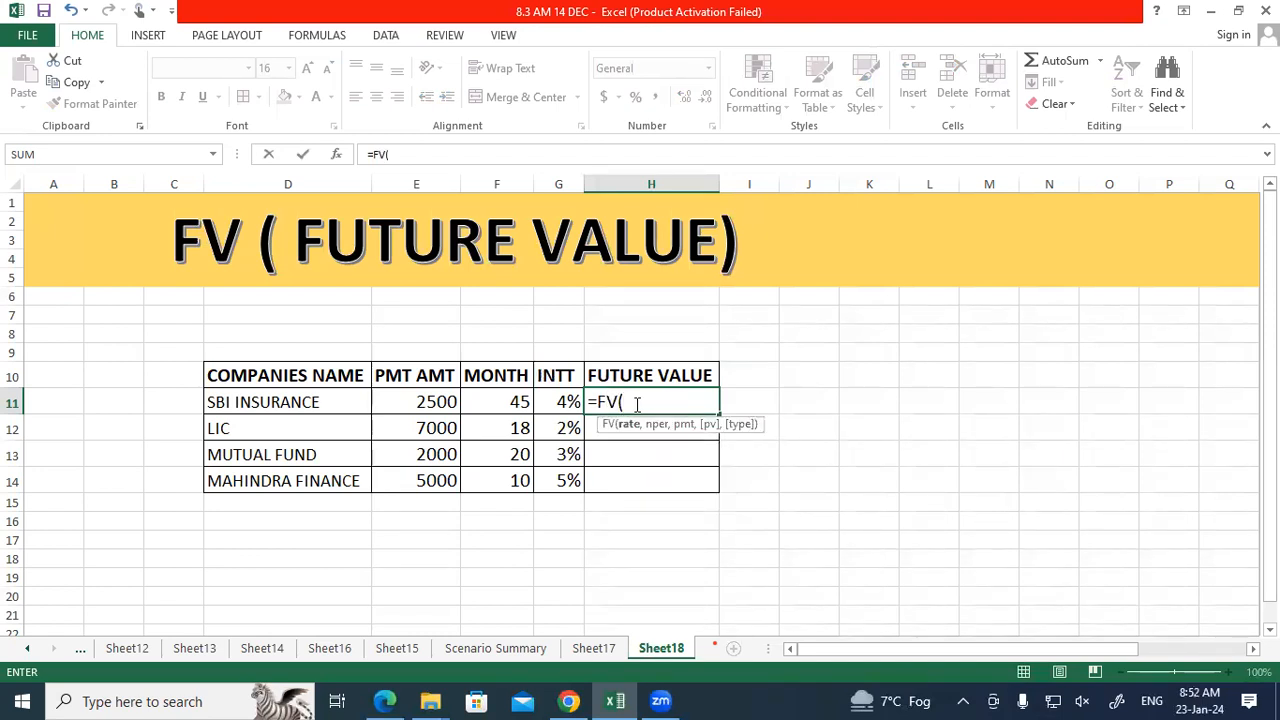
left_click(566, 402)
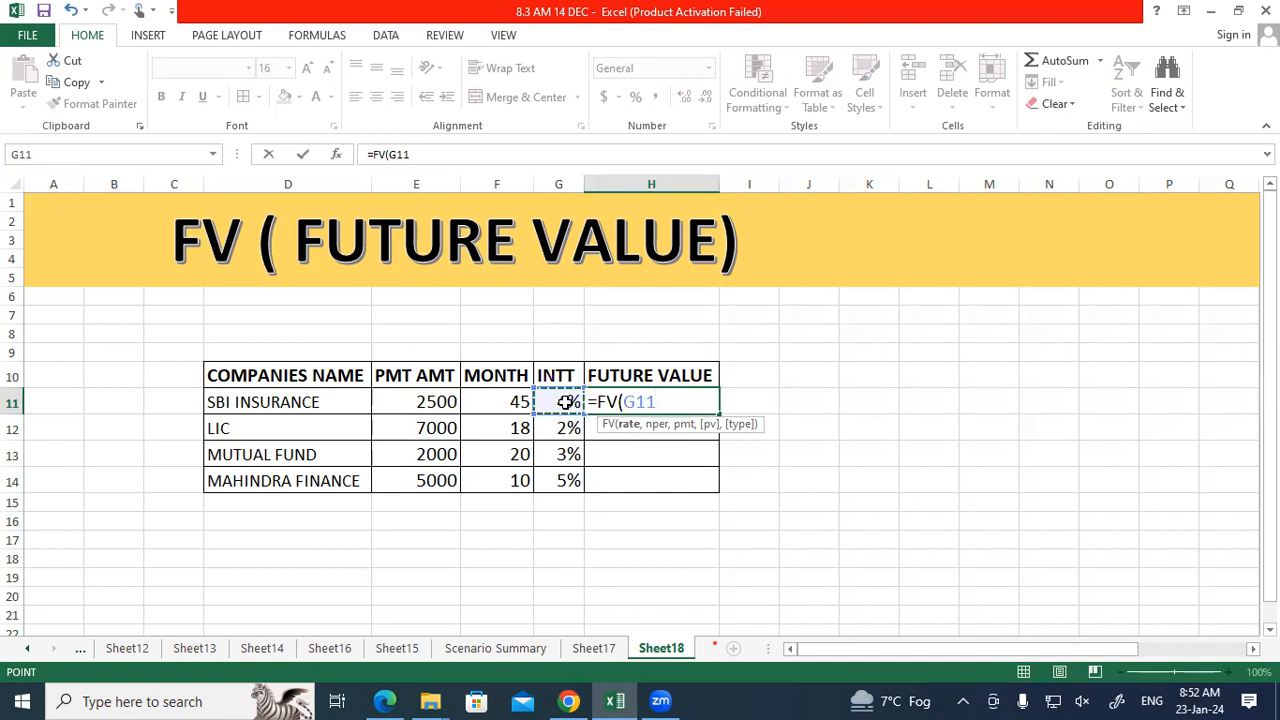
type("/12")
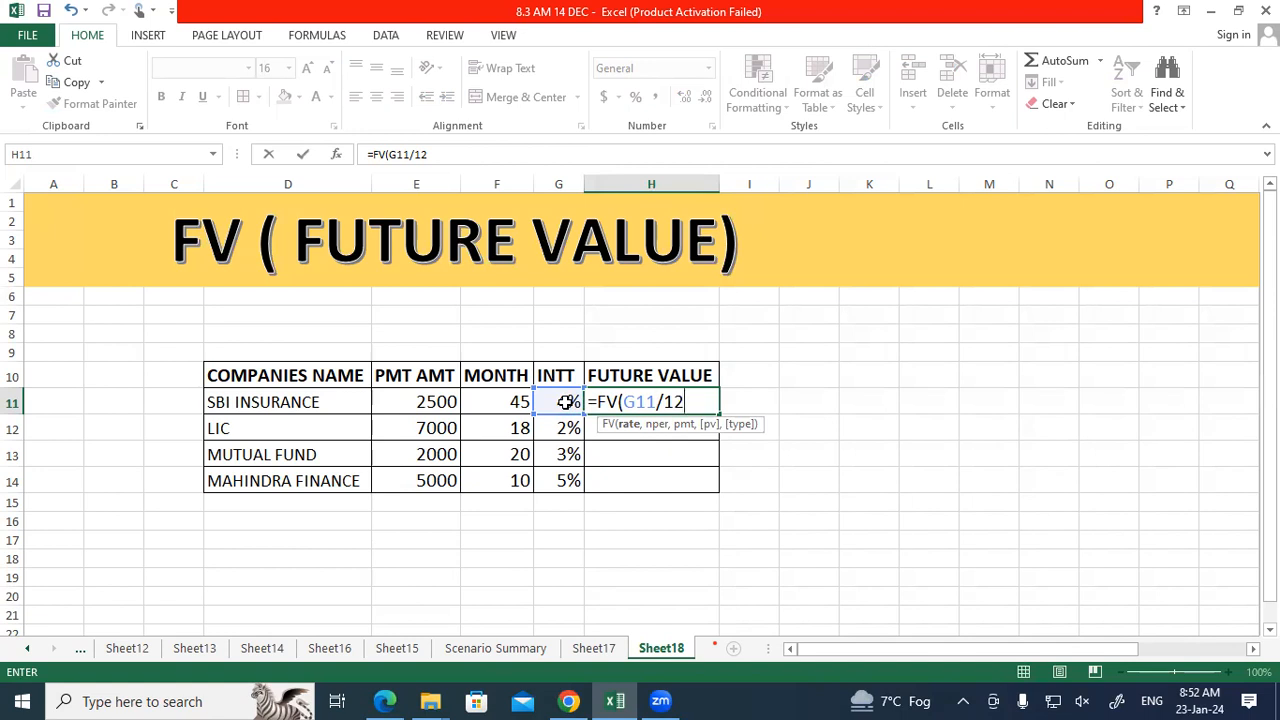
type(",")
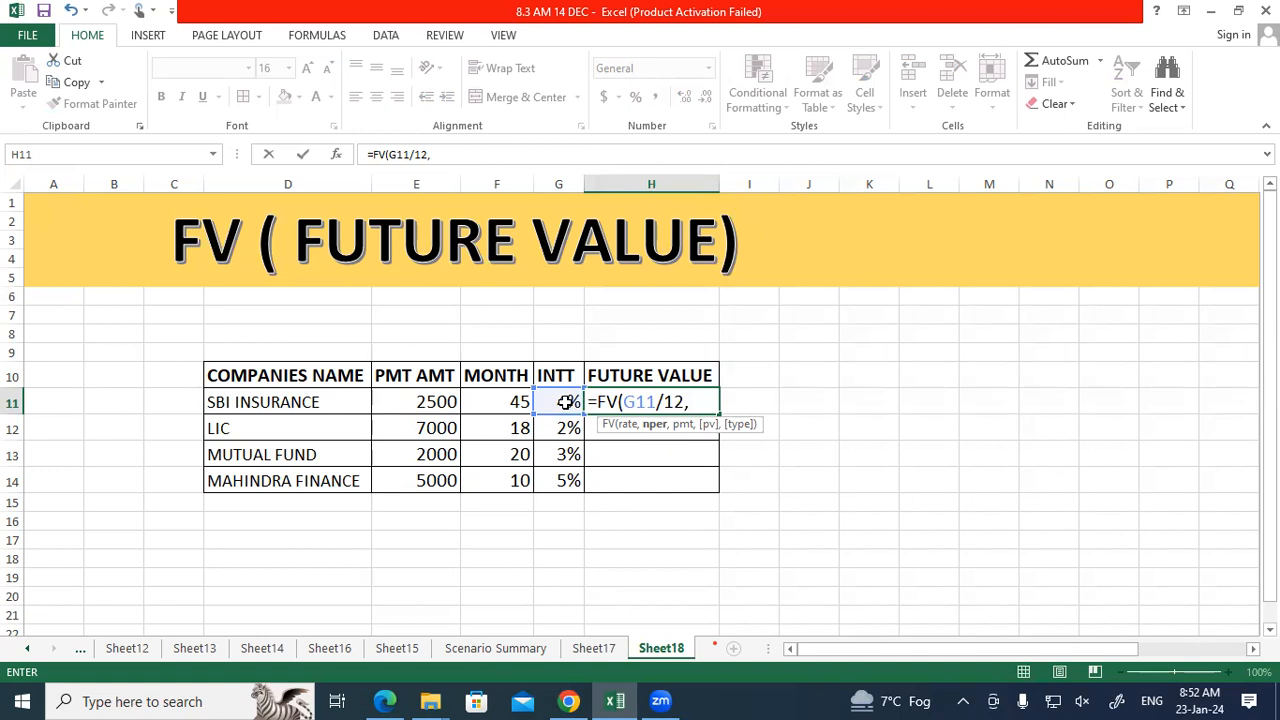
left_click(520, 402)
type(",")
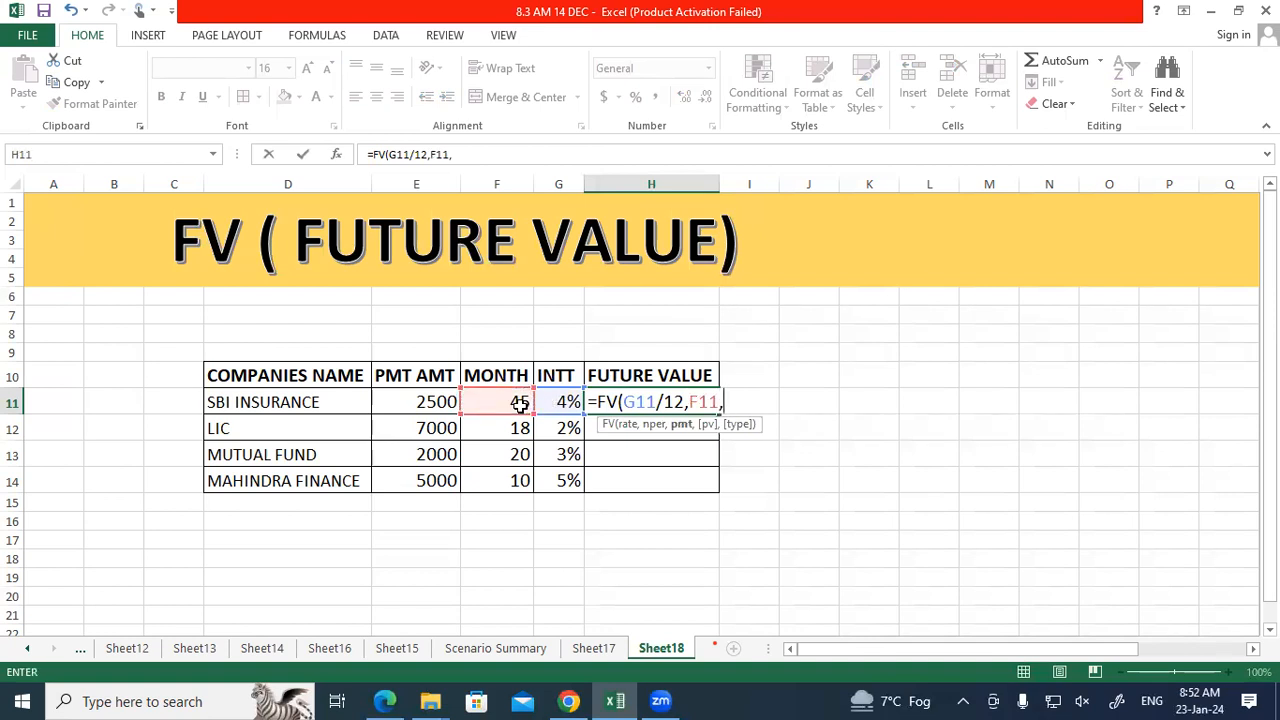
left_click(431, 402)
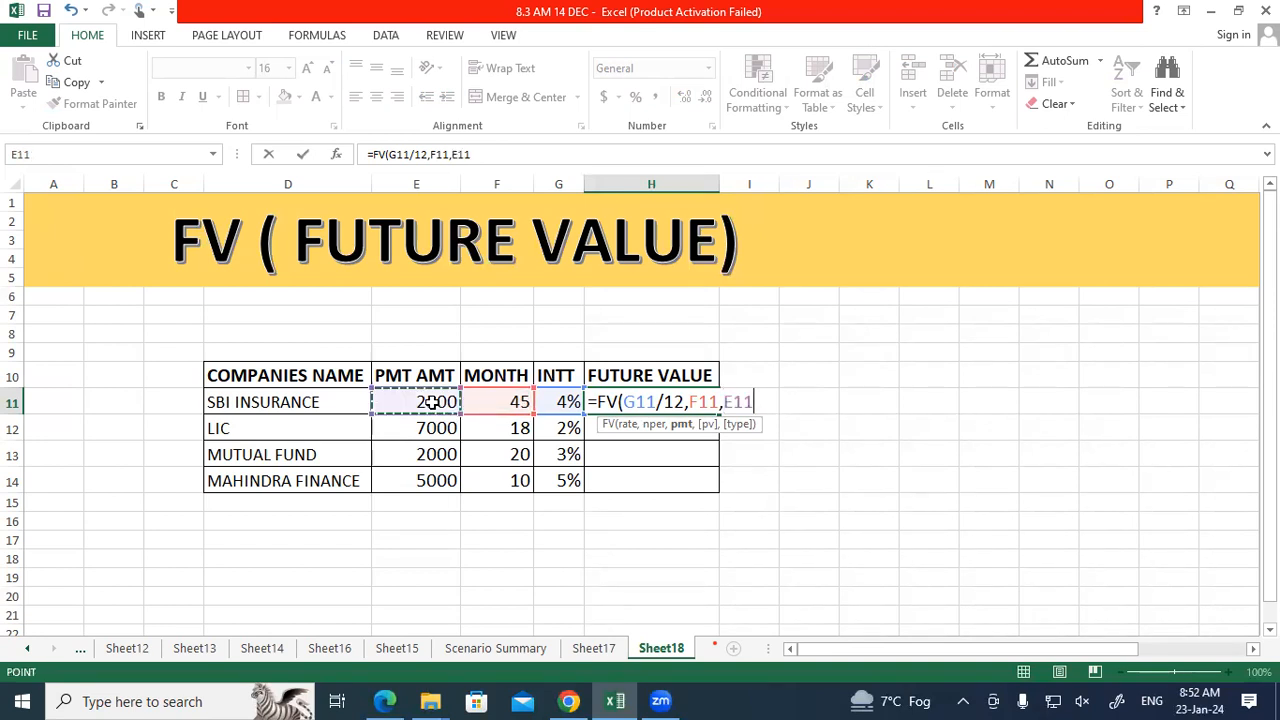
type(",")
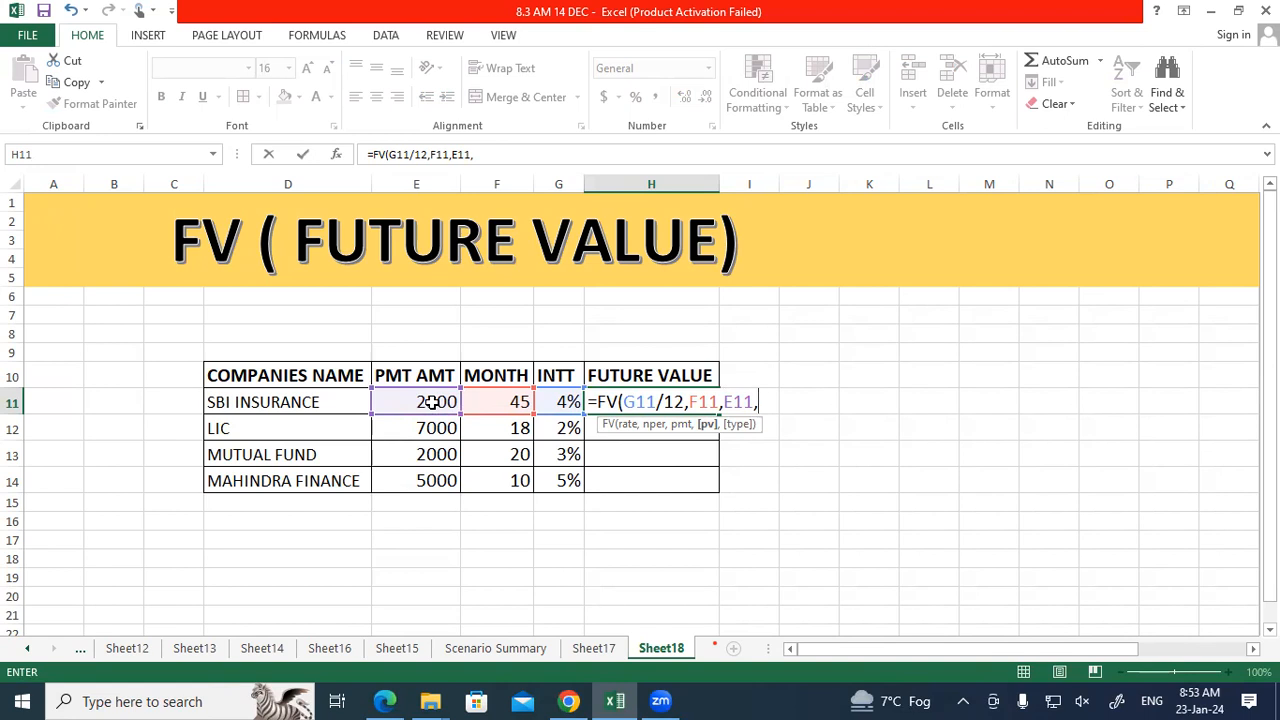
type("1)")
key("Return")
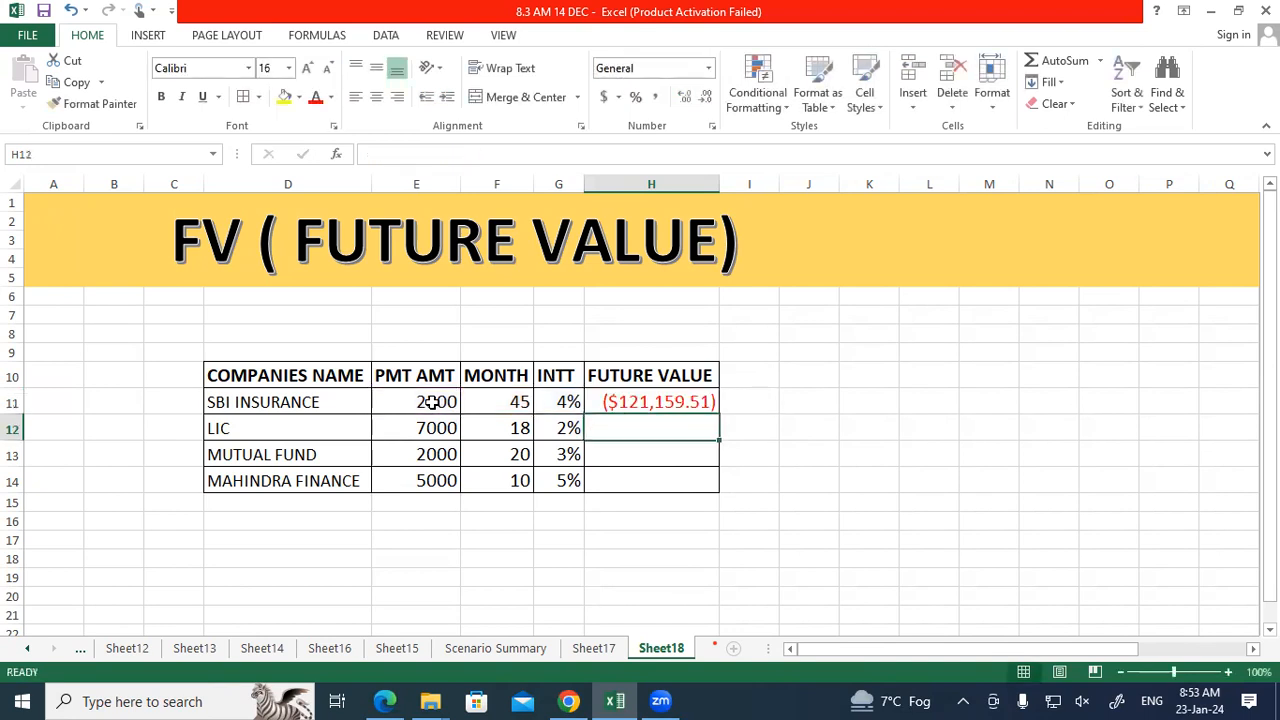
Format H11 as Number with negatives in black parentheses, and fill its formula down through MAHINDRA FINANCE's row in H14.
left_click(630, 406)
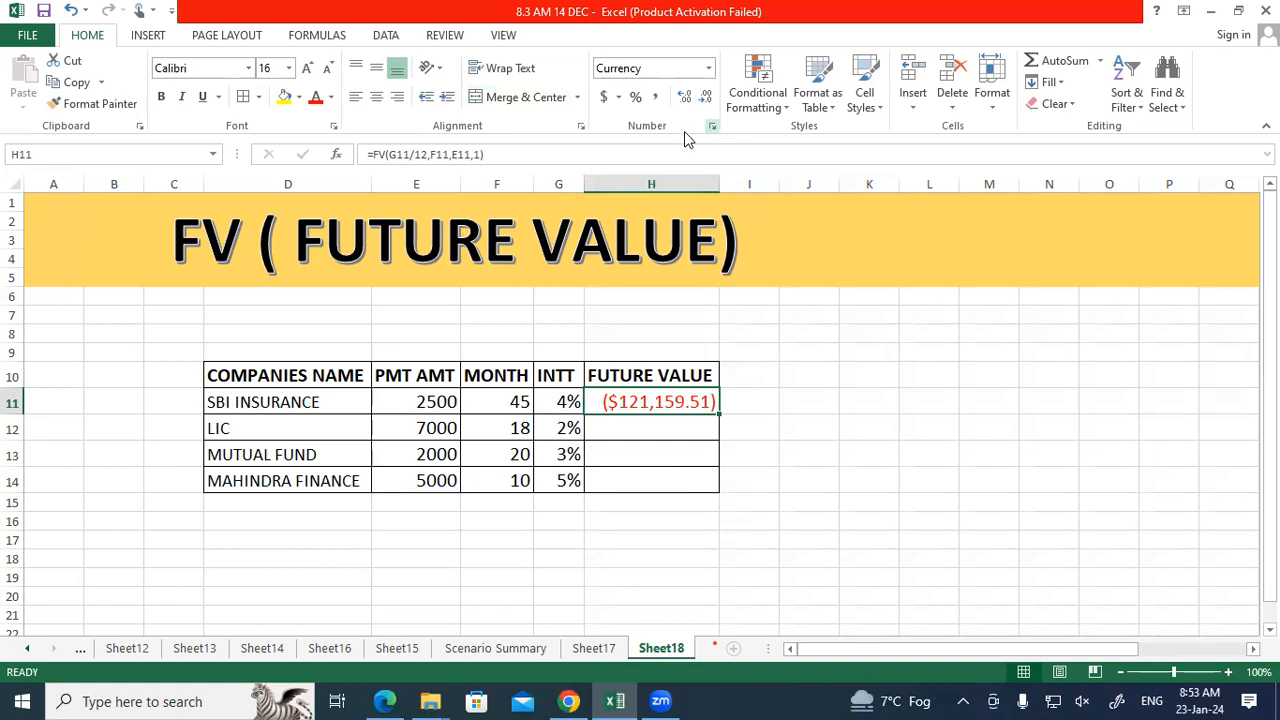
left_click(711, 127)
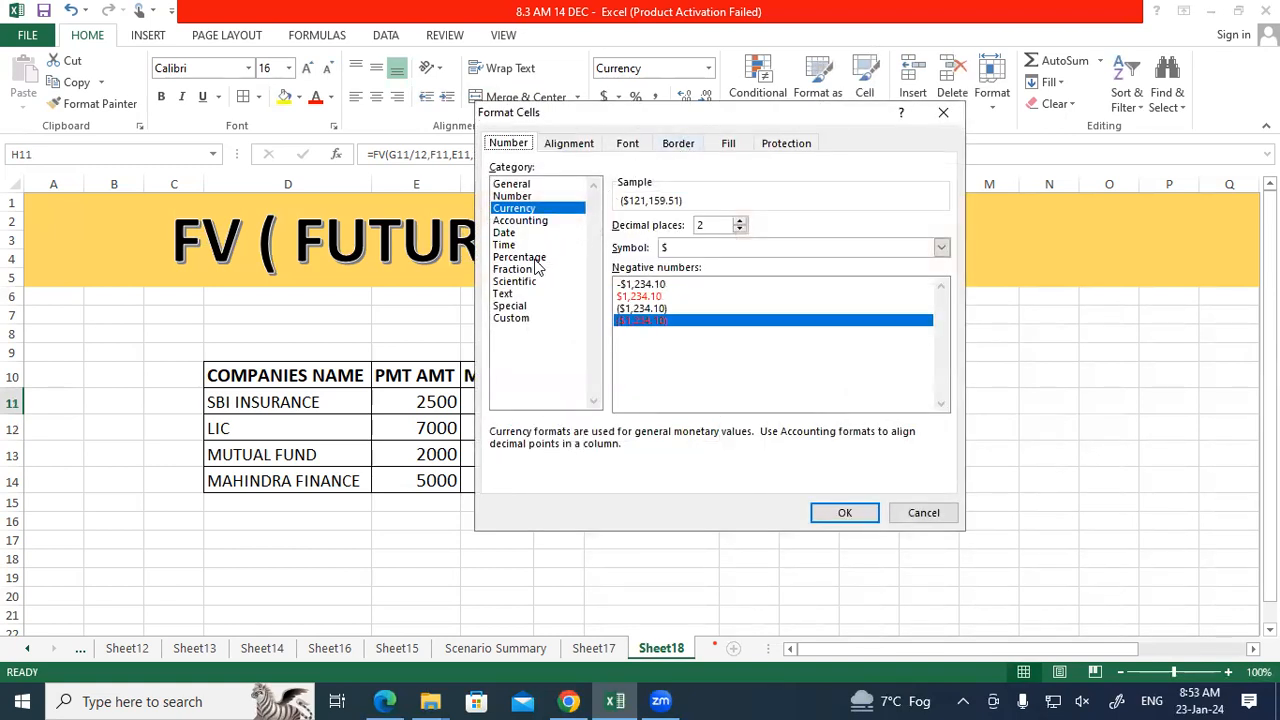
left_click(537, 197)
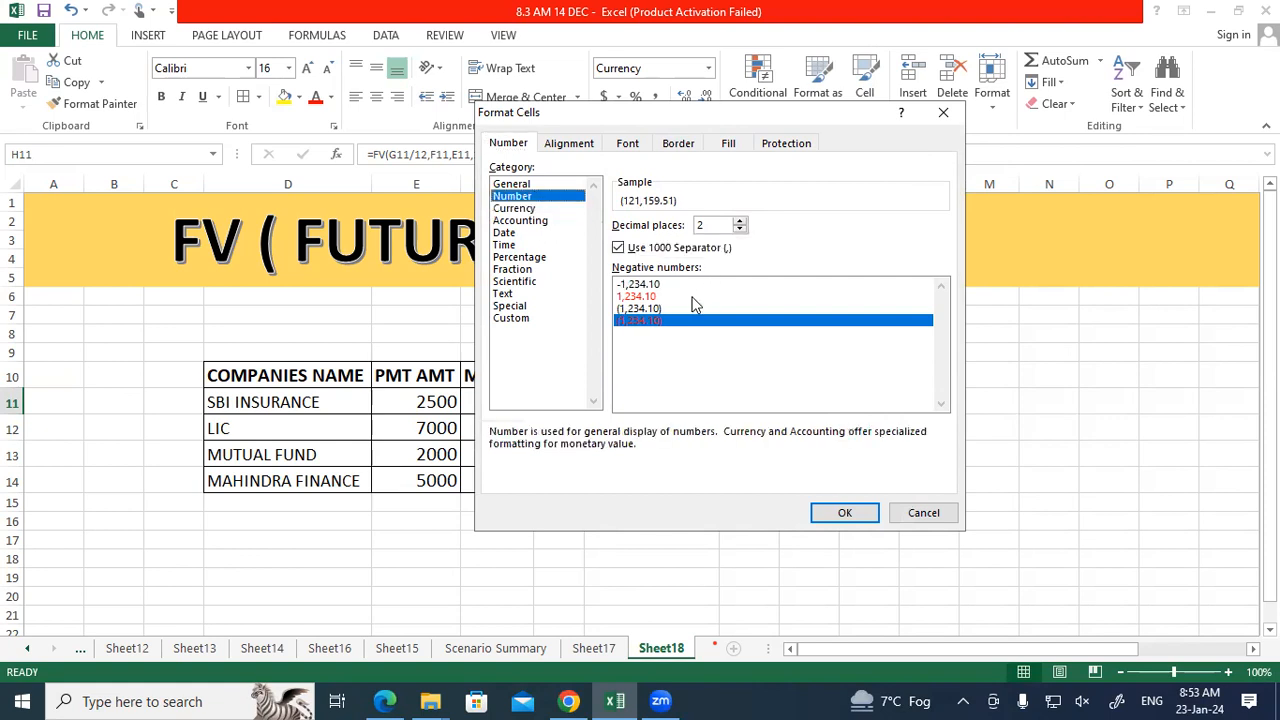
left_click(668, 309)
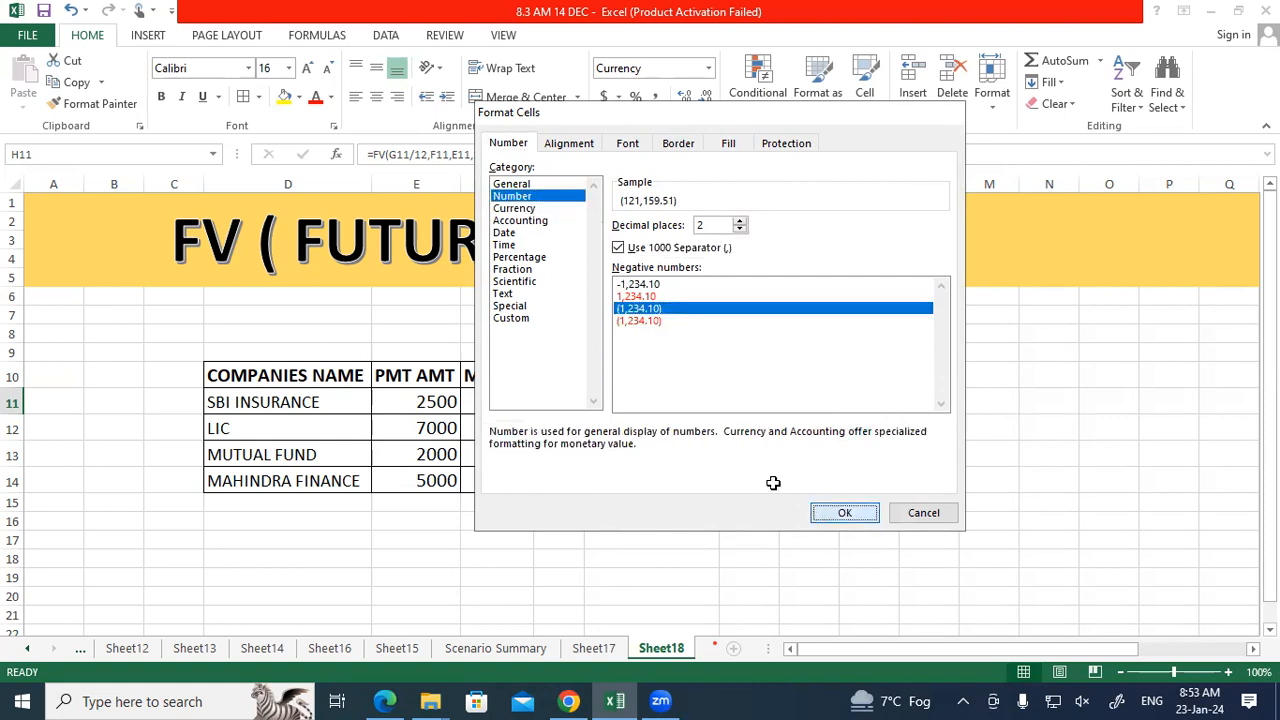
key("Return")
double_click(719, 414)
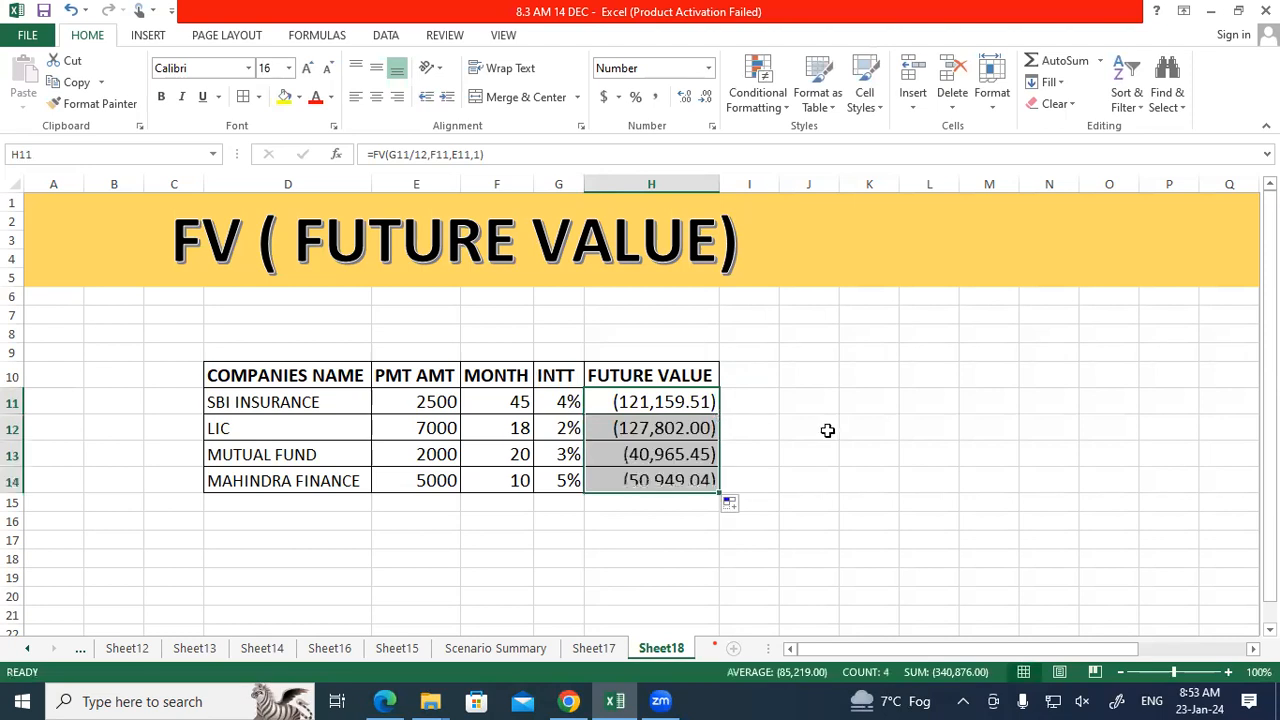
left_click(828, 430)
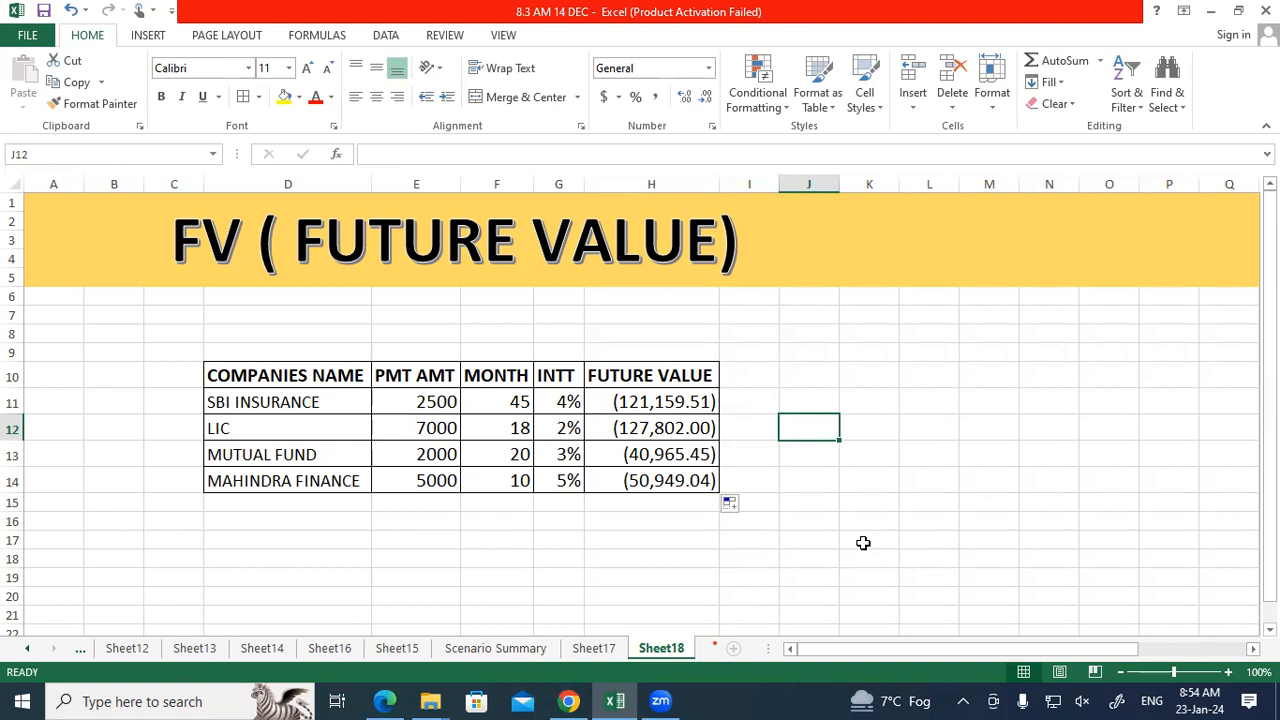
Handwrite the formula pattern "=FV(sel intt/12, sel month, sel pmt Amt, 1)" in red ink beneath the company table.
left_click(1081, 9)
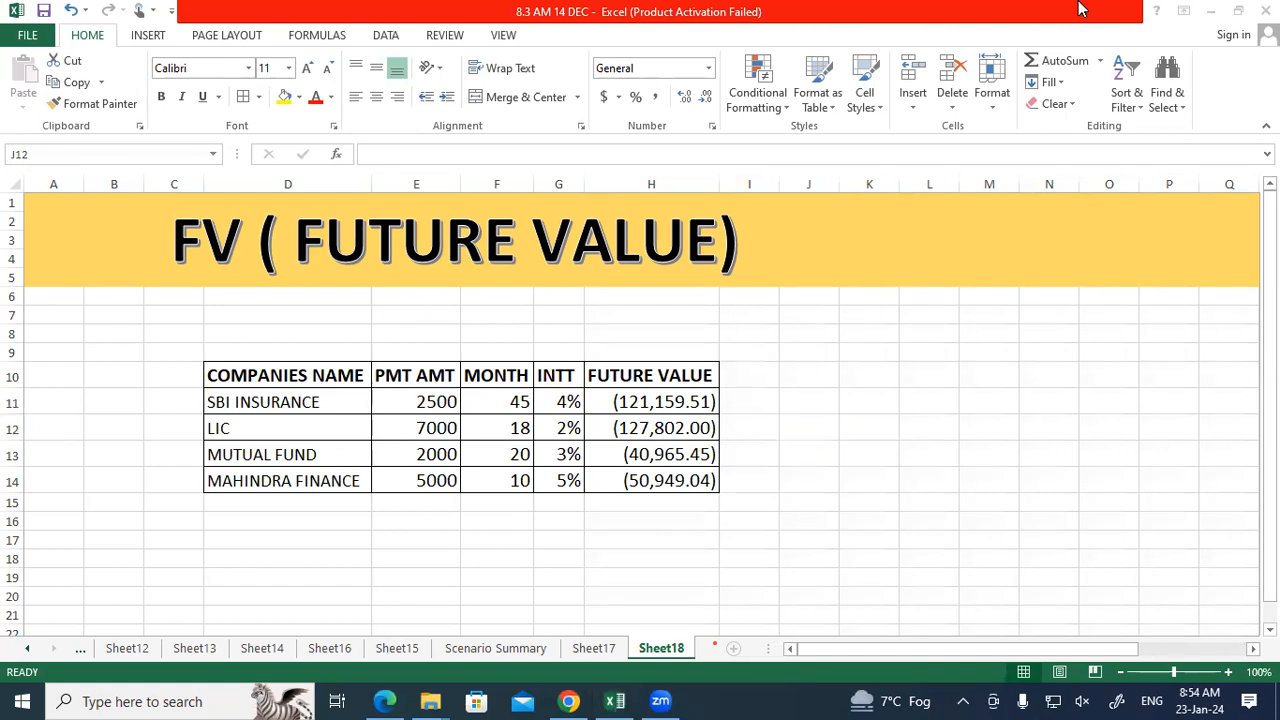
mouse_move(88, 545)
left_mouse_down()
mouse_move(137, 538)
mouse_move(132, 558)
mouse_move(155, 572)
left_mouse_up()
mouse_move(148, 535)
left_mouse_down()
mouse_move(178, 524)
mouse_move(177, 542)
left_mouse_up()
mouse_move(174, 541)
left_mouse_down()
mouse_move(192, 550)
mouse_move(198, 538)
left_mouse_up()
mouse_move(221, 513)
left_mouse_down()
mouse_move(209, 548)
mouse_move(221, 596)
left_mouse_up()
left_click_drag(237, 536, 220, 569)
mouse_move(241, 556)
left_mouse_down()
mouse_move(256, 546)
mouse_move(264, 564)
mouse_move(291, 564)
mouse_move(310, 543)
mouse_move(305, 561)
mouse_move(336, 566)
mouse_move(334, 541)
mouse_move(357, 569)
mouse_move(347, 600)
left_mouse_up()
mouse_move(380, 536)
left_mouse_down()
mouse_move(376, 568)
mouse_move(407, 560)
mouse_move(404, 592)
left_mouse_up()
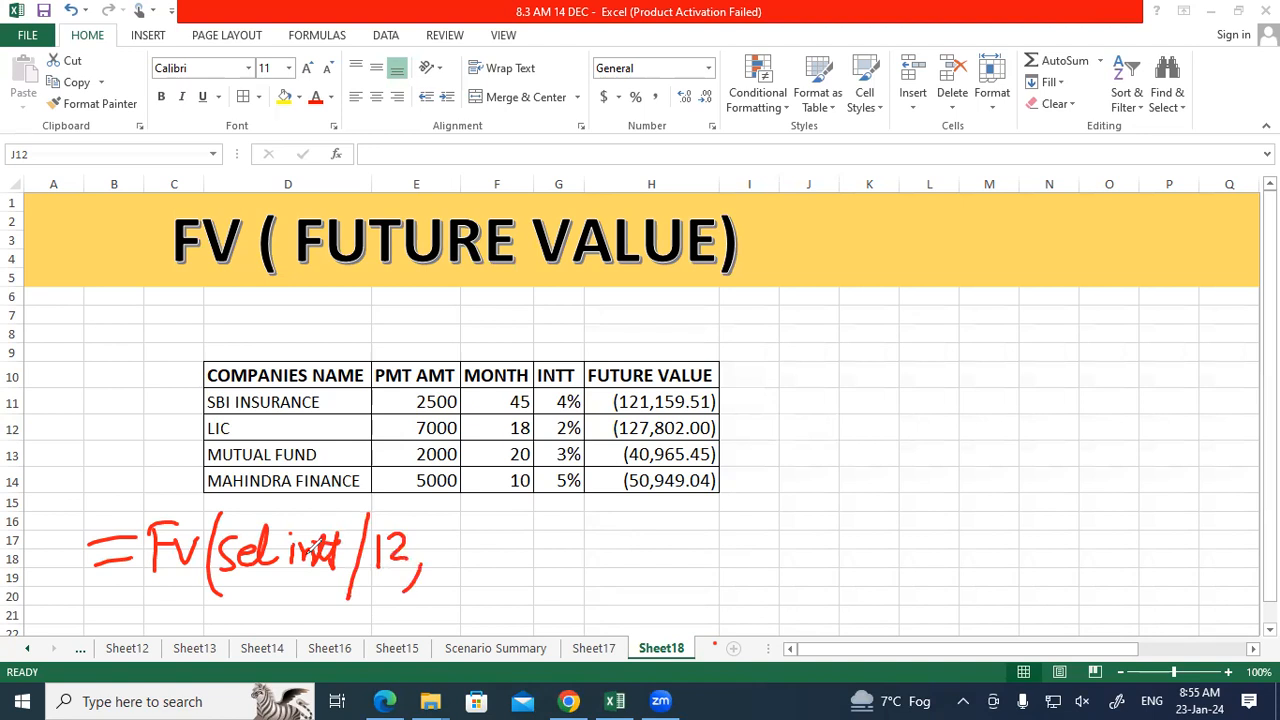
left_click_drag(452, 529, 434, 562)
mouse_move(455, 549)
left_mouse_down()
mouse_move(470, 538)
mouse_move(498, 564)
left_mouse_up()
mouse_move(517, 538)
left_mouse_down()
mouse_move(520, 562)
mouse_move(566, 548)
mouse_move(597, 560)
mouse_move(610, 522)
mouse_move(624, 556)
left_mouse_up()
left_click_drag(638, 556, 624, 586)
mouse_move(664, 530)
left_mouse_down()
mouse_move(650, 548)
mouse_move(666, 558)
left_mouse_up()
mouse_move(668, 542)
left_mouse_down()
mouse_move(700, 516)
mouse_move(712, 552)
left_mouse_up()
mouse_move(728, 530)
left_mouse_down()
mouse_move(726, 572)
mouse_move(730, 548)
mouse_move(764, 536)
mouse_move(788, 540)
mouse_move(784, 556)
left_mouse_up()
mouse_move(770, 534)
left_mouse_down()
mouse_move(794, 528)
mouse_move(798, 546)
mouse_move(822, 548)
left_mouse_up()
mouse_move(804, 536)
left_mouse_down()
mouse_move(851, 545)
mouse_move(878, 530)
mouse_move(880, 553)
left_mouse_up()
left_click_drag(860, 528, 891, 520)
left_click_drag(900, 546, 886, 581)
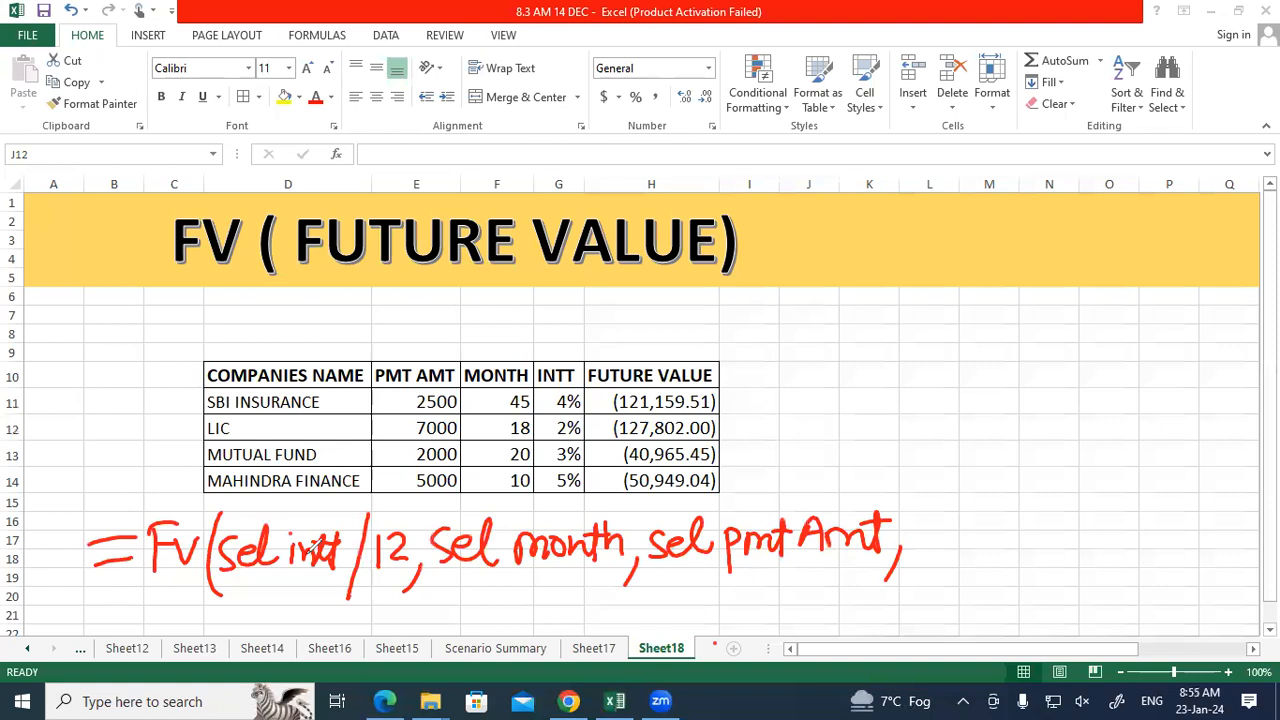
mouse_move(936, 492)
left_mouse_down()
mouse_move(934, 538)
mouse_move(950, 540)
mouse_move(928, 502)
mouse_move(918, 508)
left_mouse_up()
mouse_move(943, 446)
left_mouse_down()
mouse_move(952, 460)
mouse_move(925, 584)
left_mouse_up()
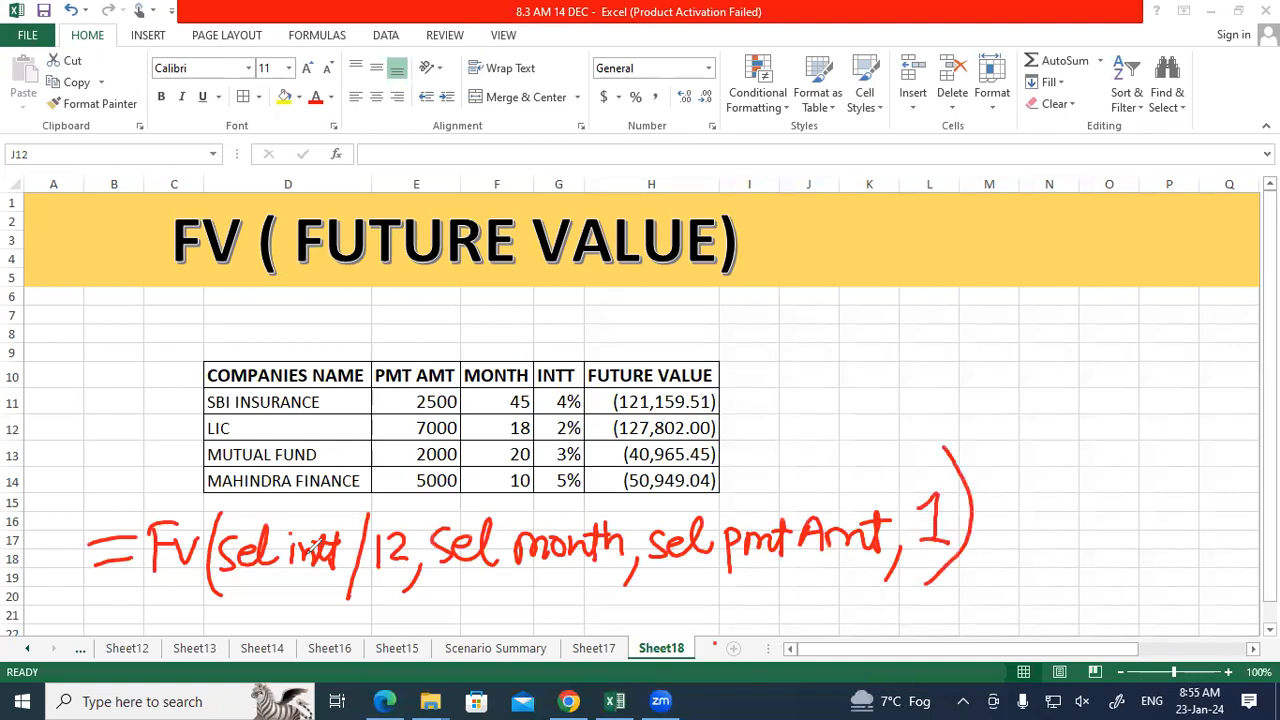